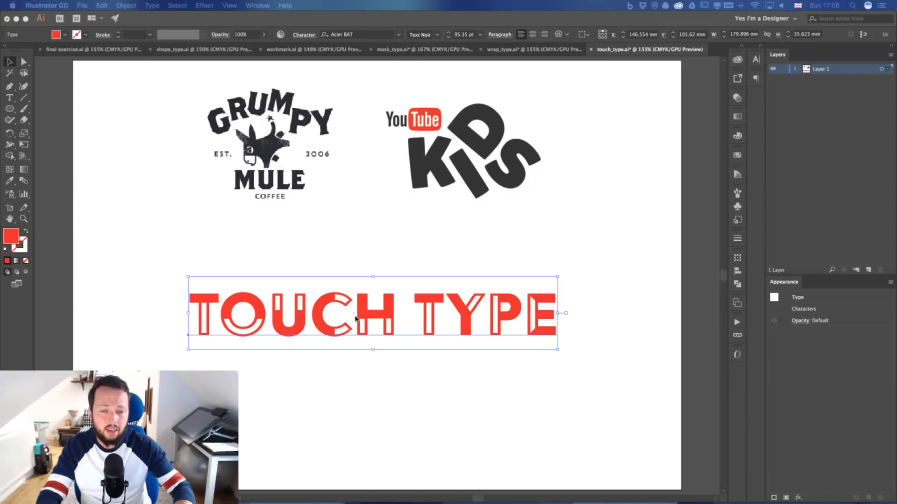
Enlarge only the first T of the TOUCH TYPE text to 159.35 pt
left_click(369, 316)
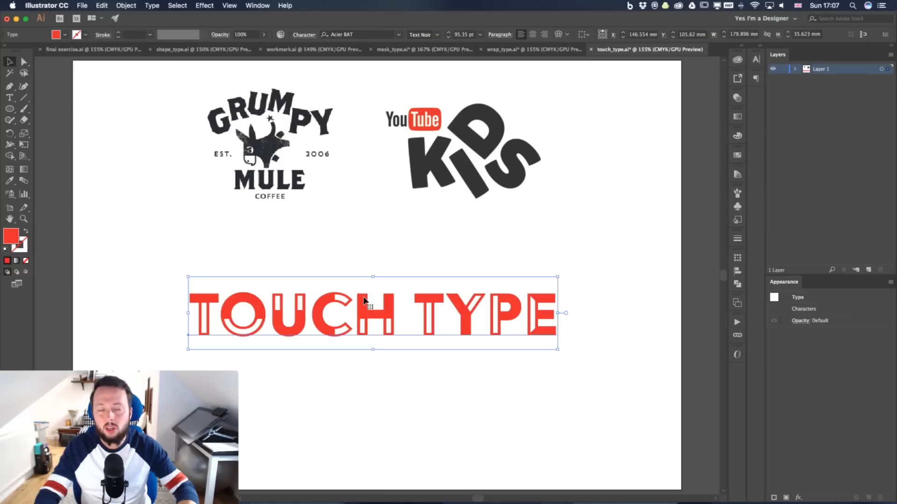
double_click(359, 330)
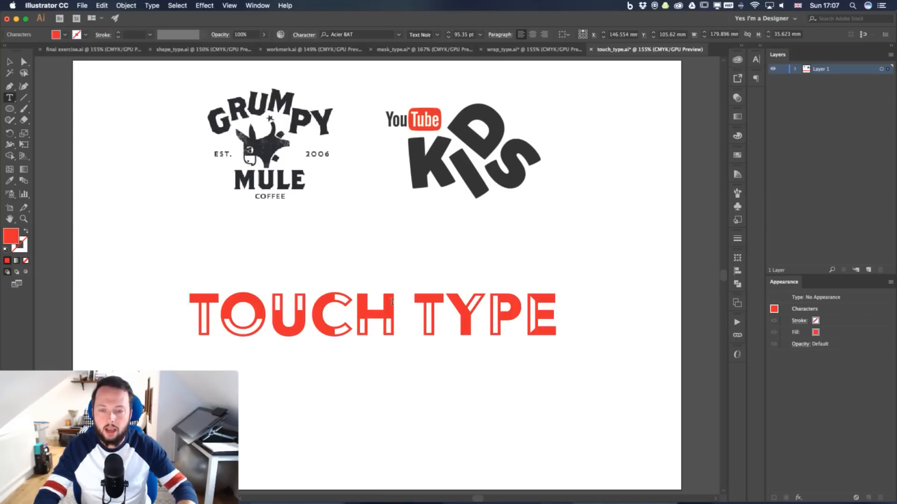
left_click_drag(395, 301, 362, 311)
left_click_drag(212, 311, 200, 310)
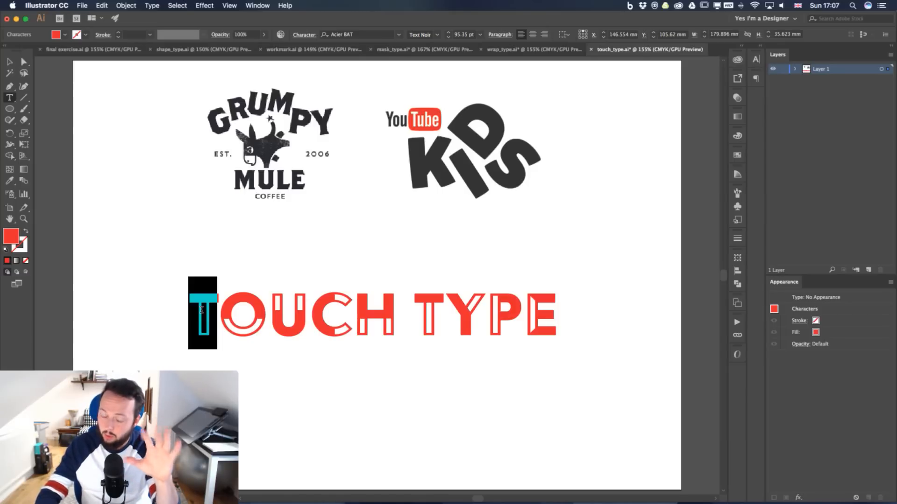
key("super+shift+period")
key("super+shift+period")
key("super+shift+period")
key("super+shift+period")
key("super+shift+period")
key("super+shift+period")
key("super+shift+period")
key("super+shift+period")
key("super+shift+period")
key("super+shift+period")
key("super+shift+period")
key("super+shift+period")
key("super+shift+period")
key("super+shift+period")
key("super+shift+period")
key("super+shift+period")
key("super+shift+period")
key("super+shift+period")
key("super+shift+period")
key("super+shift+period")
key("super+shift+period")
key("super+shift+period")
key("super+shift+period")
key("super+shift+period")
key("super+shift+period")
key("super+shift+period")
key("super+shift+period")
key("super+shift+period")
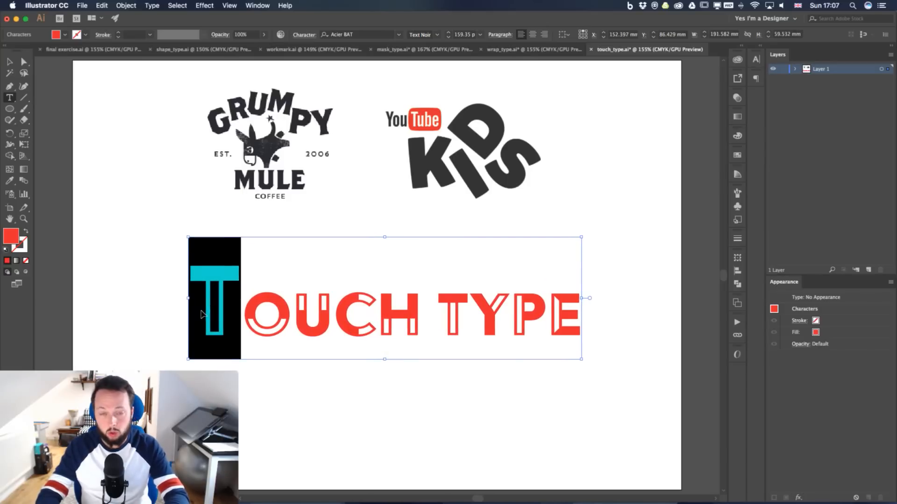
Shrink the first T to 61.35 pt so it is smaller than the other letters
key("super+shift+comma")
key("super+shift+comma")
key("super+shift+comma")
key("super+shift+comma")
key("super+shift+comma")
key("super+shift+comma")
key("super+shift+comma")
key("super+shift+comma")
key("super+shift+comma")
key("super+shift+comma")
key("super+shift+comma")
key("super+shift+comma")
key("super+shift+comma")
key("super+shift+comma")
key("super+shift+comma")
key("super+shift+comma")
key("super+shift+comma")
key("super+shift+comma")
key("super+shift+comma")
key("super+shift+comma")
key("super+shift+comma")
key("super+shift+comma")
key("super+shift+comma")
key("super+shift+comma")
key("super+shift+comma")
key("super+shift+comma")
key("super+shift+comma")
key("super+shift+comma")
key("super+shift+comma")
key("super+shift+comma")
key("super+shift+comma")
key("super+shift+comma")
key("super+shift+comma")
key("super+shift+comma")
key("super+shift+comma")
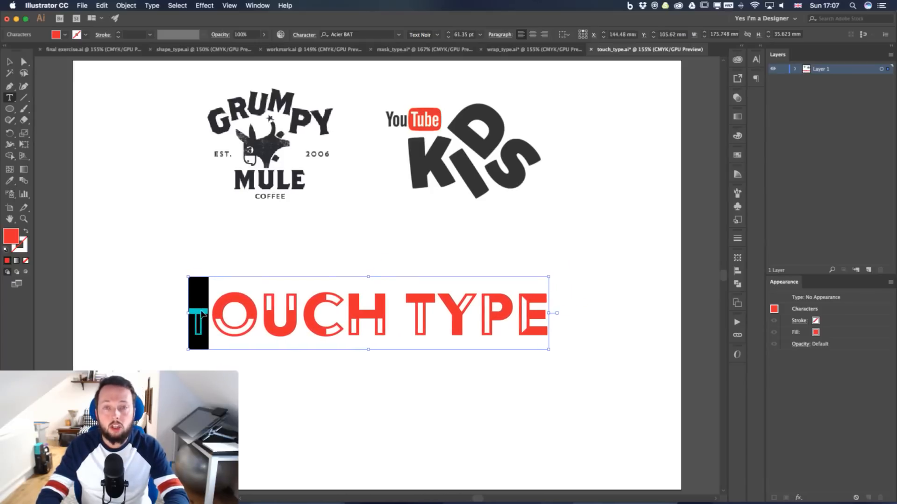
Enlarge the first T to 157.35 pt so it towers over the rest of the lettering
key("super+shift+period")
key("super+shift+period")
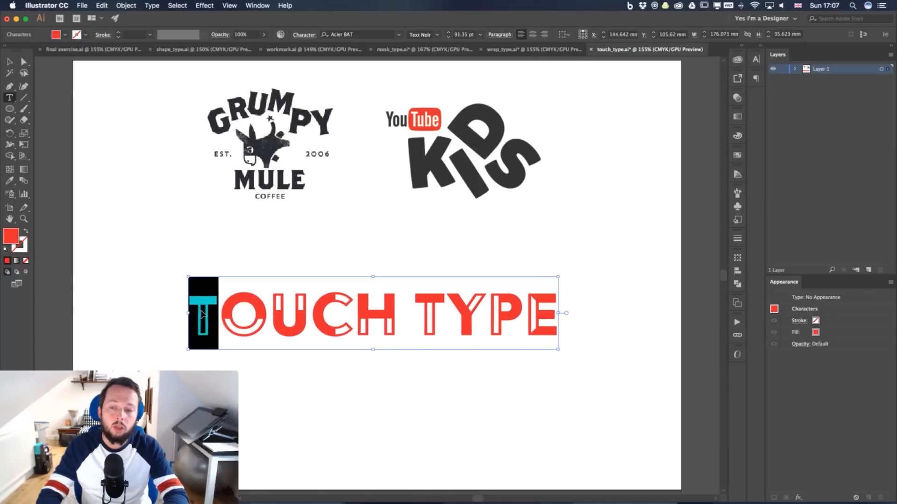
key("super+shift+period")
key("super+shift+period")
key("super+shift+period")
key("super+shift+period")
key("super+shift+period")
key("super+shift+period")
key("super+shift+period")
key("super+shift+period")
key("super+shift+period")
key("super+shift+period")
key("super+shift+period")
key("super+shift+period")
key("super+shift+period")
key("super+shift+period")
key("super+shift+period")
key("super+shift+period")
key("super+shift+period")
key("super+shift+period")
key("super+shift+period")
key("super+shift+period")
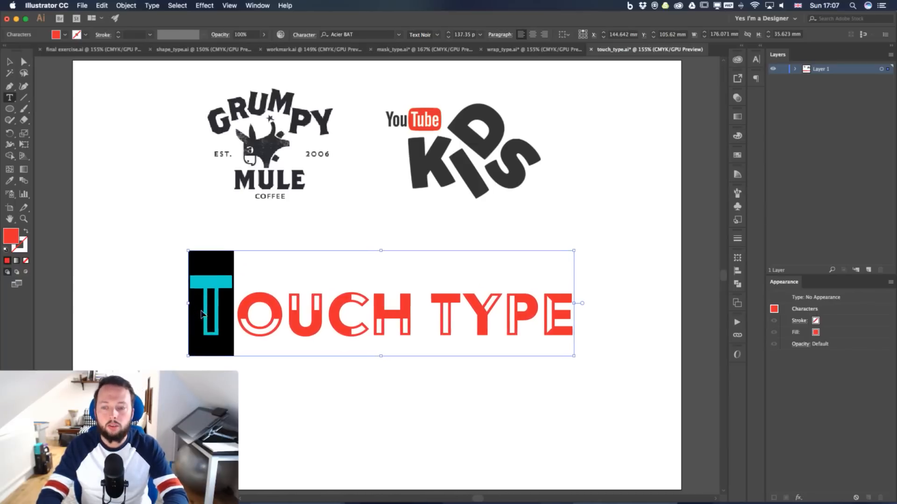
key("super+shift+period")
key("super+shift+period")
key("super+shift+period")
key("super+shift+period")
key("super+shift+period")
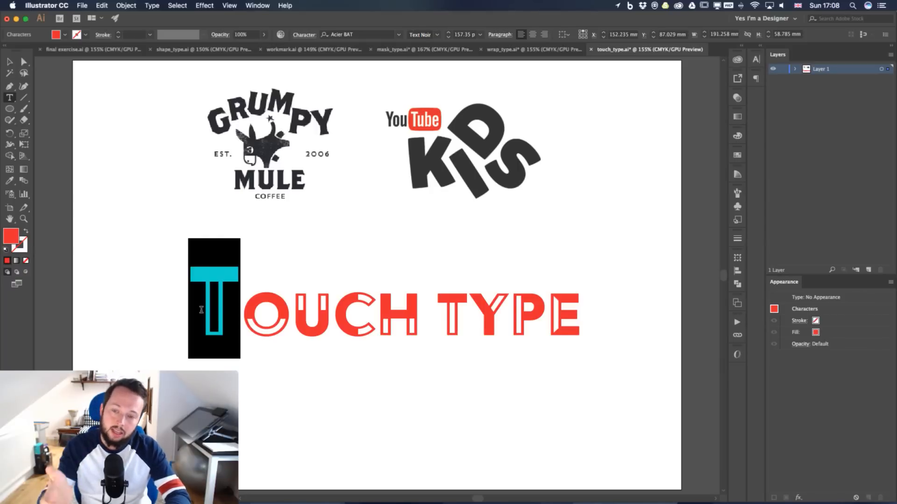
Tighten the kerning between the enlarged T and the O until the O tucks under the T's crossbar
left_click(202, 310)
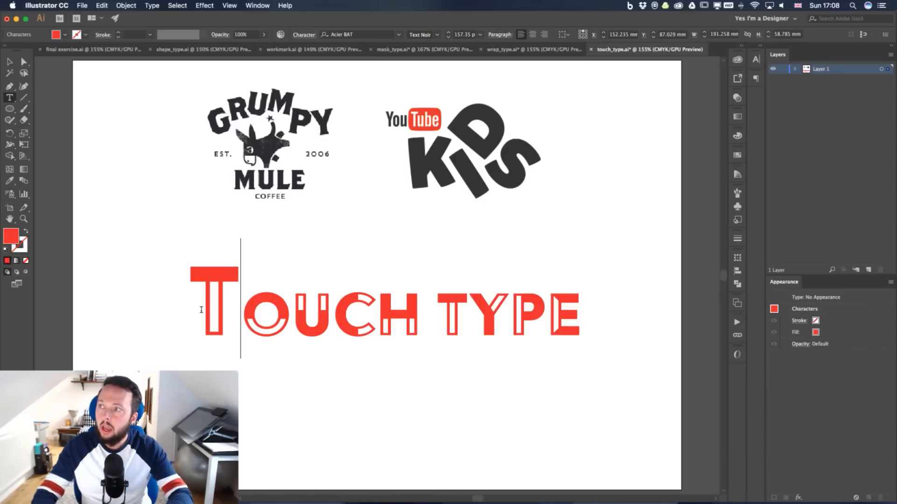
key("alt+Left")
key("alt+Left")
key("alt+Left")
key("alt+Left")
key("alt+Left")
key("alt+Left")
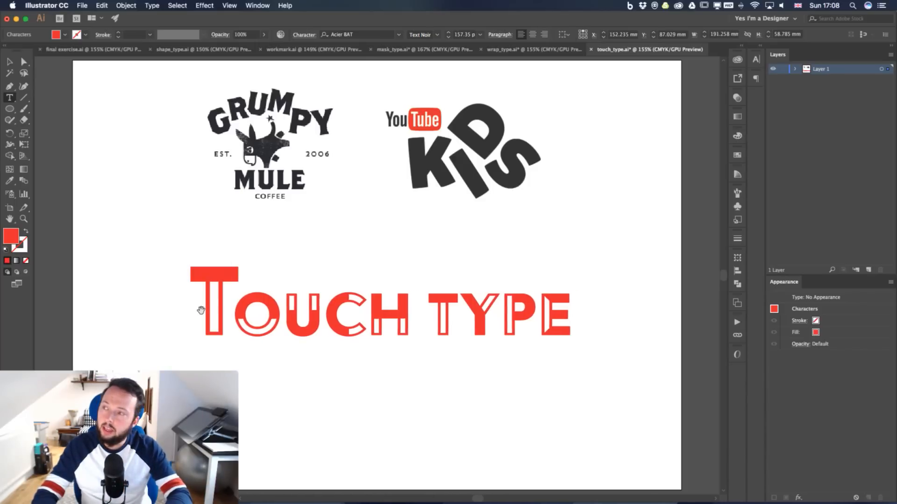
key("alt+Right")
key("alt+Right")
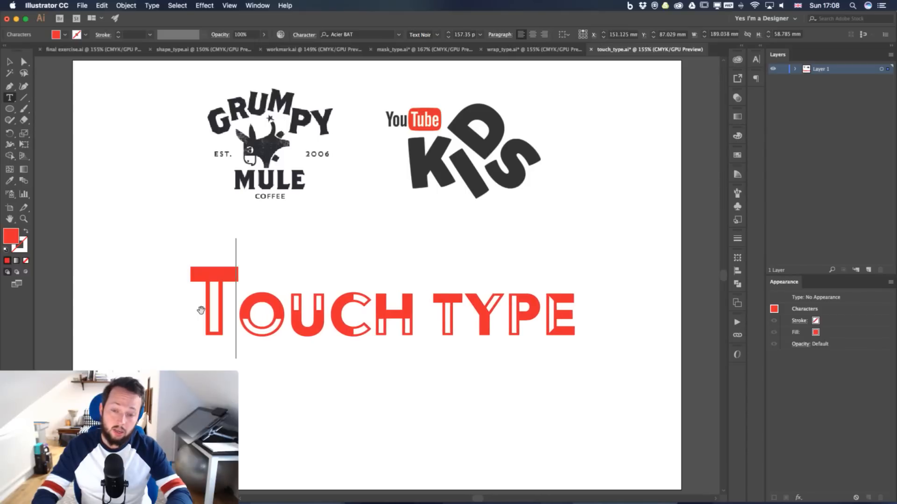
key("alt+Left")
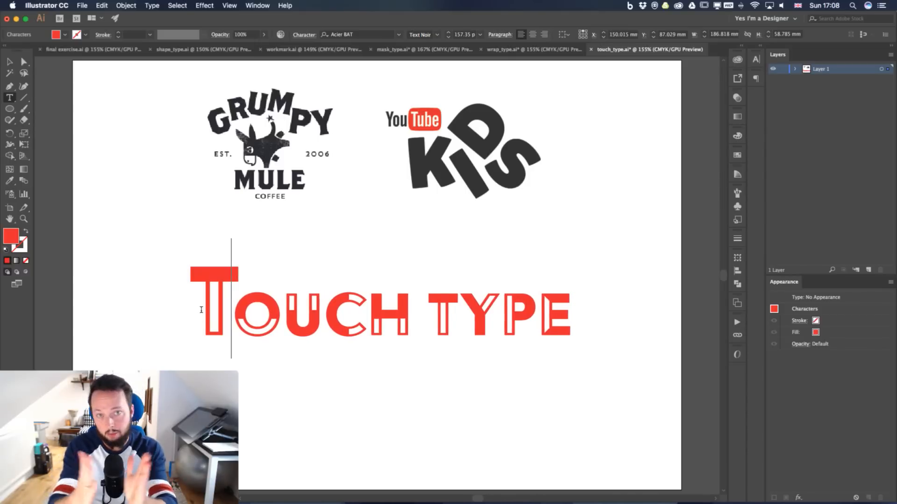
key("alt+Right")
key("alt+Right")
key("alt+Right")
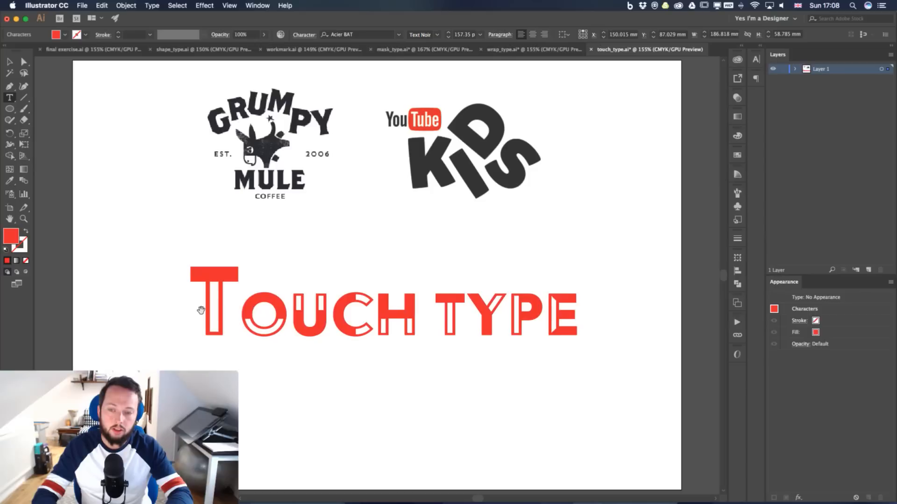
key("alt+Left")
key("alt+Left")
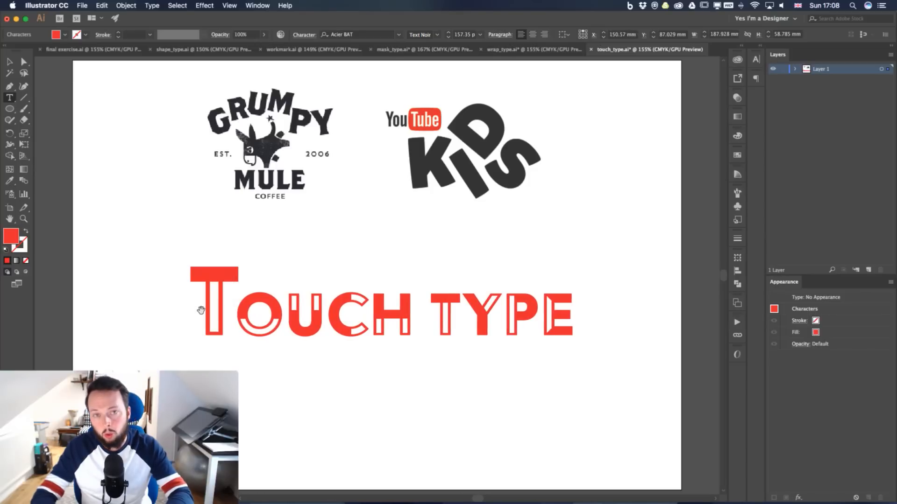
key("alt+Left")
key("alt+Left")
key("alt+Right")
key("alt+Right")
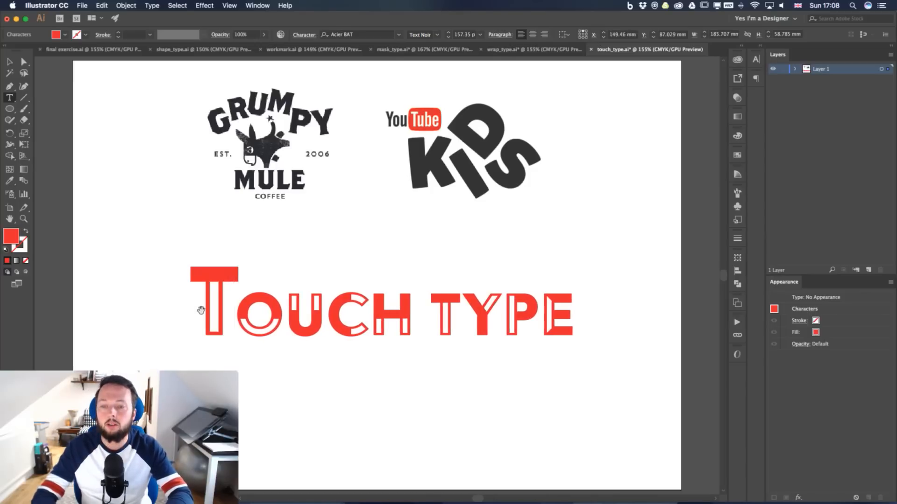
key("alt+Left")
key("alt+Left")
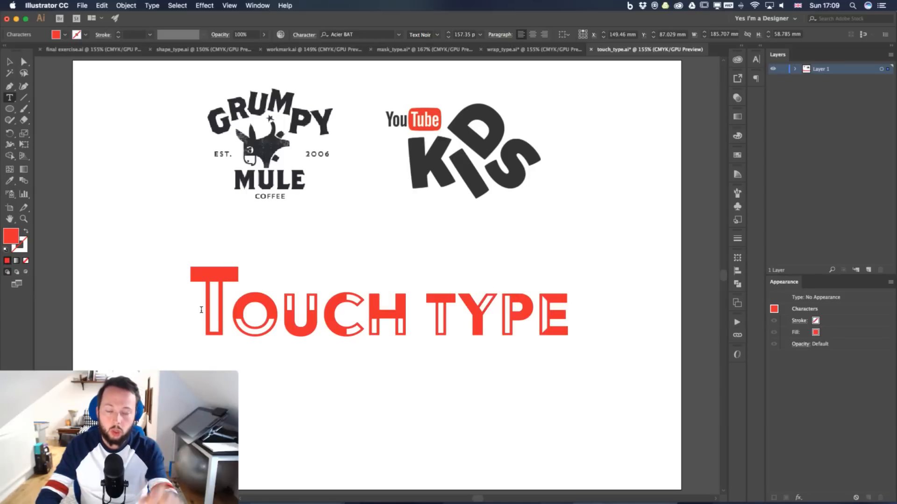
Select the enlarged T and shift it below the baseline of the other letters
key("shift+Left")
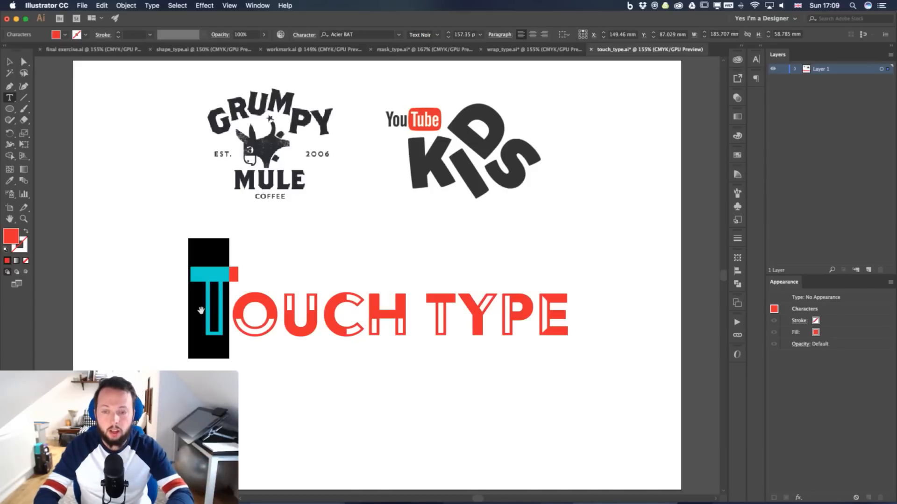
key("Down")
key("Down")
key("Down")
key("Down")
key("Down")
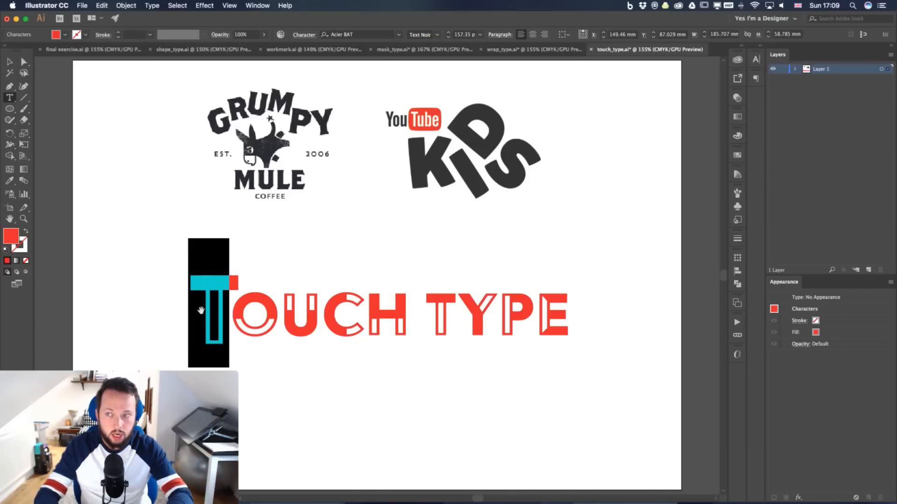
Raise the enlarged T's baseline shift so it sits above the baseline of the other letters
key("alt+shift+Up")
key("alt+shift+Up")
key("alt+shift+Up")
key("alt+shift+Up")
key("alt+shift+Up")
key("alt+shift+Up")
key("alt+shift+Up")
key("alt+shift+Up")
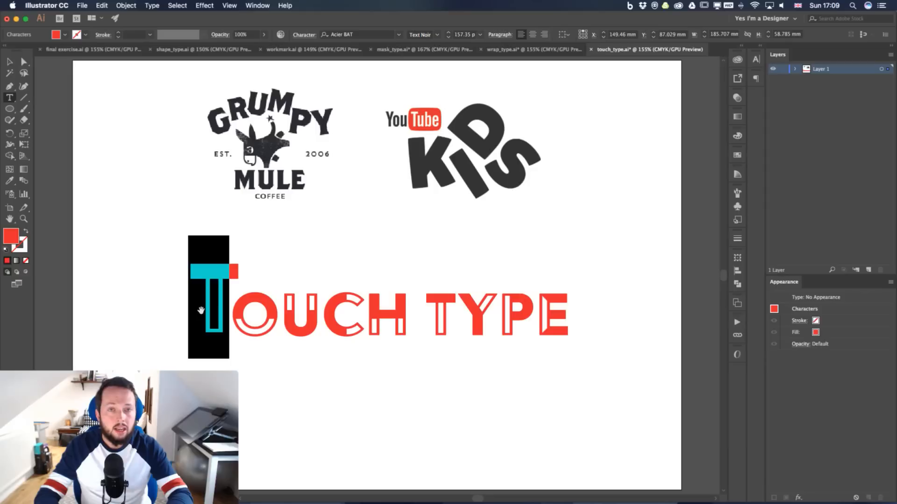
key("alt+shift+Up")
key("alt+shift+Up")
Lower the enlarged T's baseline shift so its foot hangs slightly below the other letters, and finish editing the text
key("alt+shift+Down")
key("alt+shift+Down")
key("alt+shift+Down")
key("alt+shift+Down")
key("alt+shift+Down")
key("alt+shift+Down")
key("alt+shift+Down")
key("alt+shift+Down")
key("alt+shift+Down")
key("alt+shift+Down")
key("alt+shift+Down")
key("alt+shift+Down")
key("alt+shift+Up")
key("alt+shift+Up")
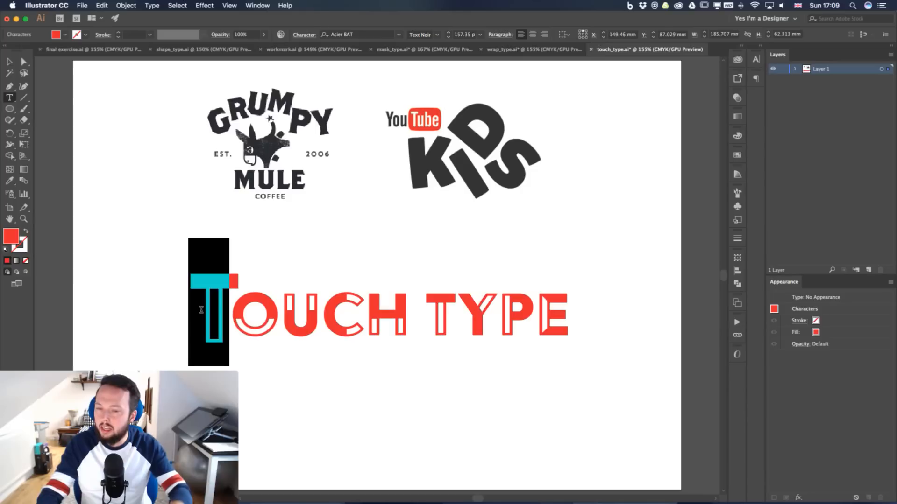
key("Right")
key("Escape")
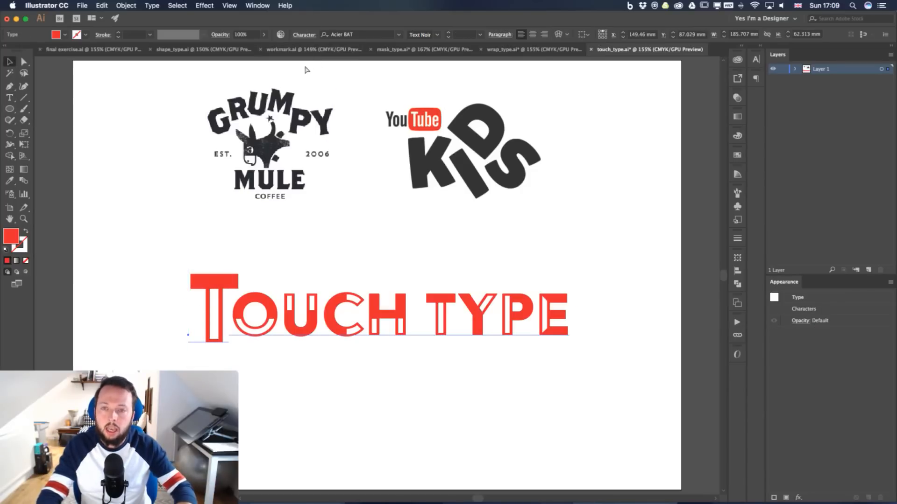
Show the rulers and place a horizontal guide along the baseline of the TOUCH TYPE lettering
key("super+r")
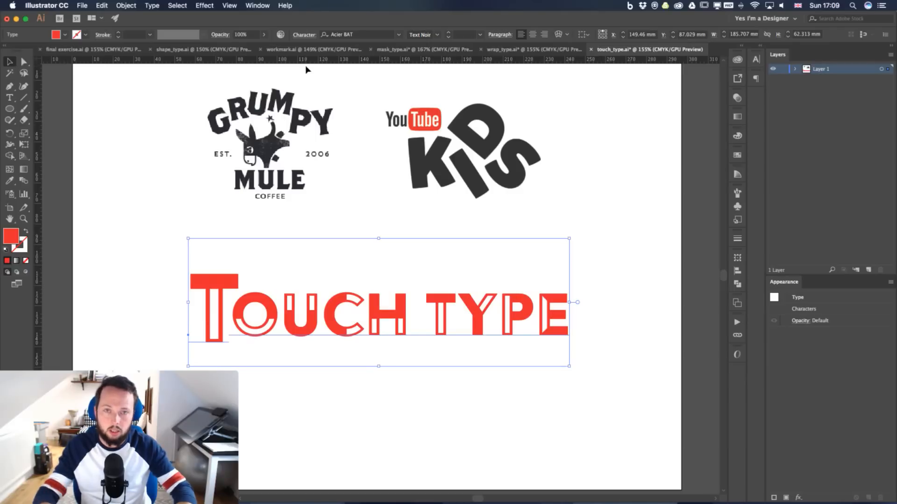
left_click_drag(302, 59, 296, 335)
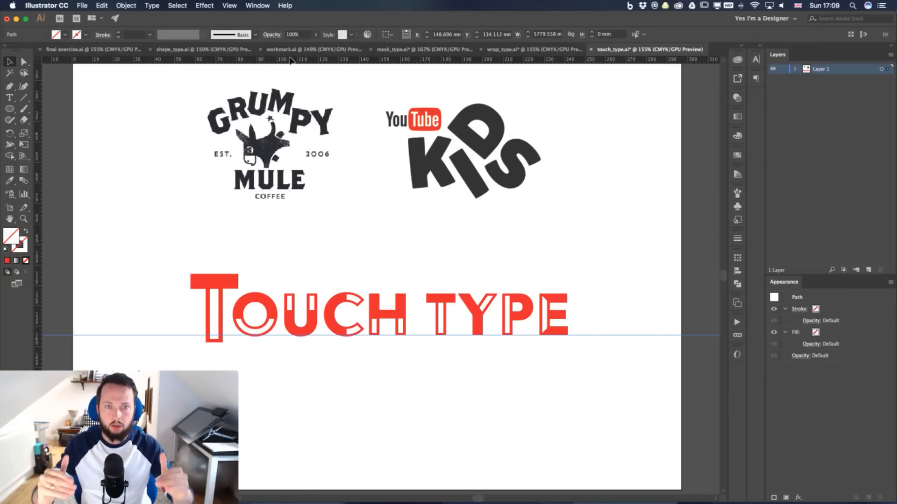
left_click_drag(351, 62, 353, 112)
left_click_drag(353, 160, 313, 229)
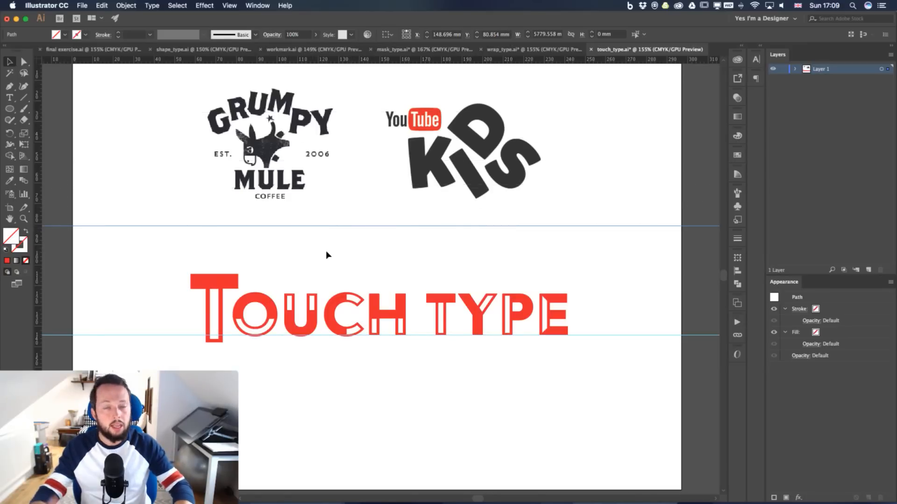
key("Delete")
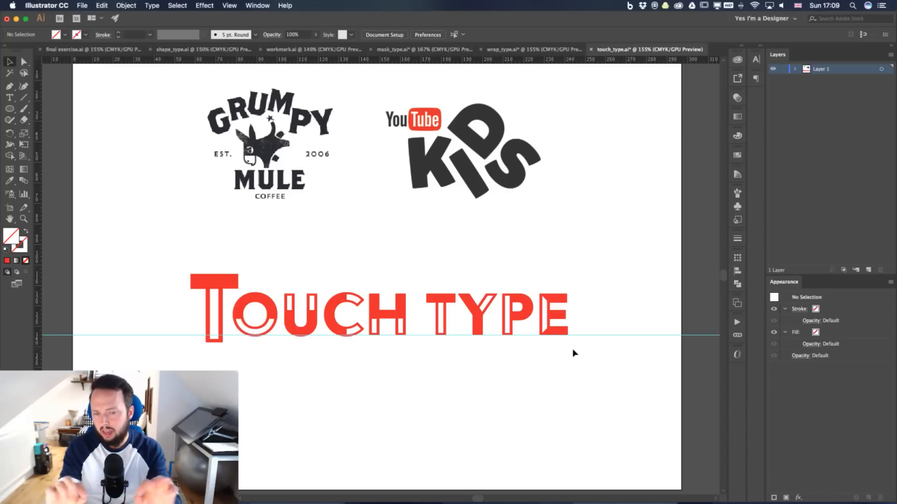
Place a new line of placeholder point text in Myriad Pro at 157.35 pt above the TOUCH TYPE lettering
left_click(603, 335)
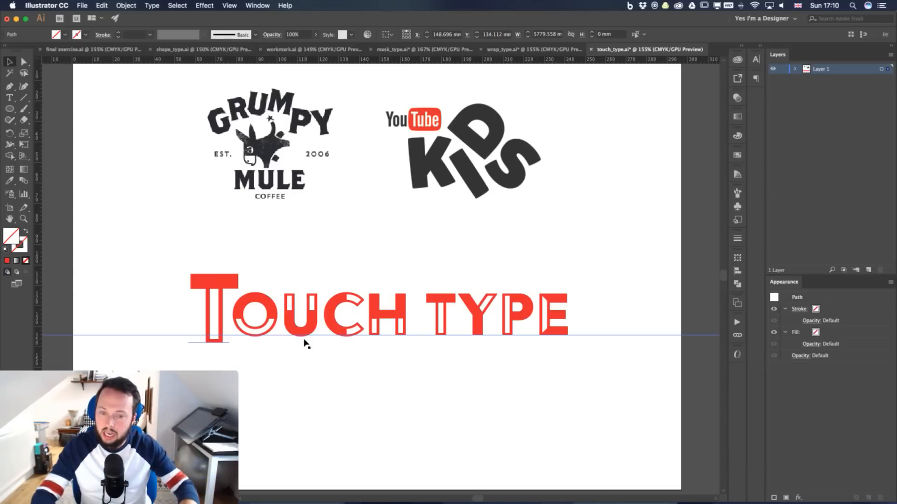
left_click_drag(287, 358, 416, 333)
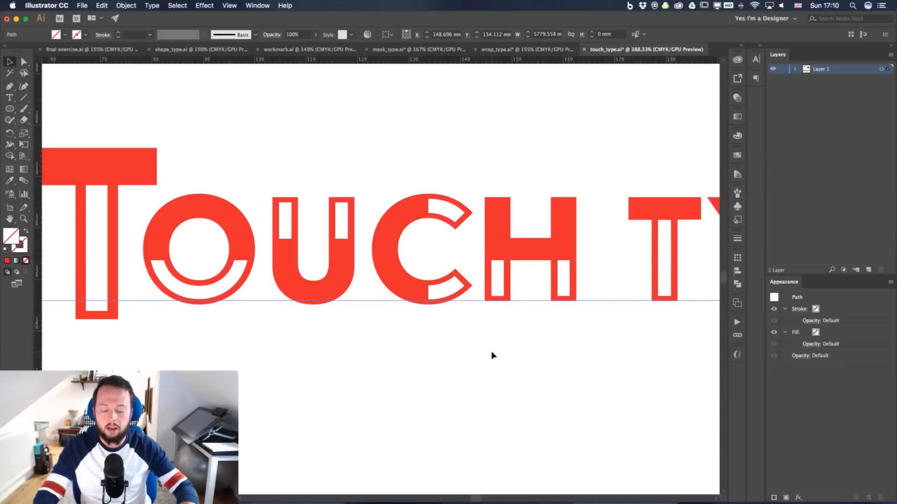
key("t")
left_click(359, 135)
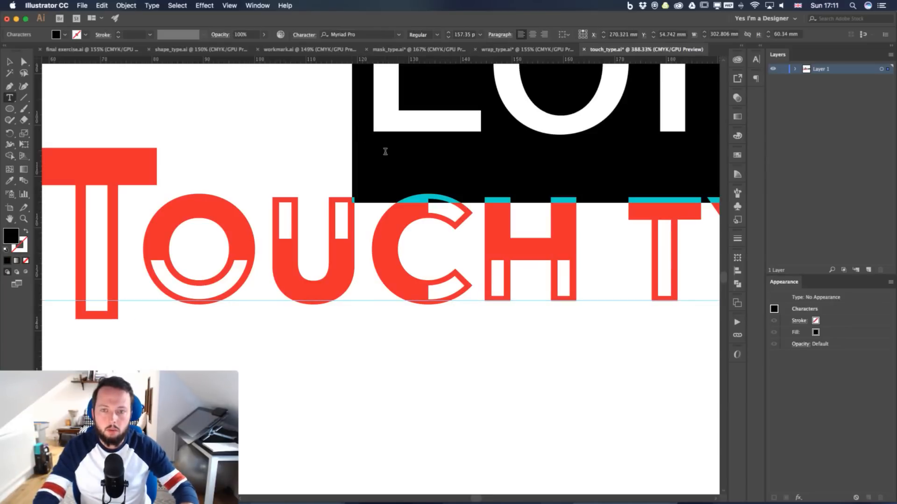
key("Escape")
key("super+minus")
key("super+minus")
key("super+minus")
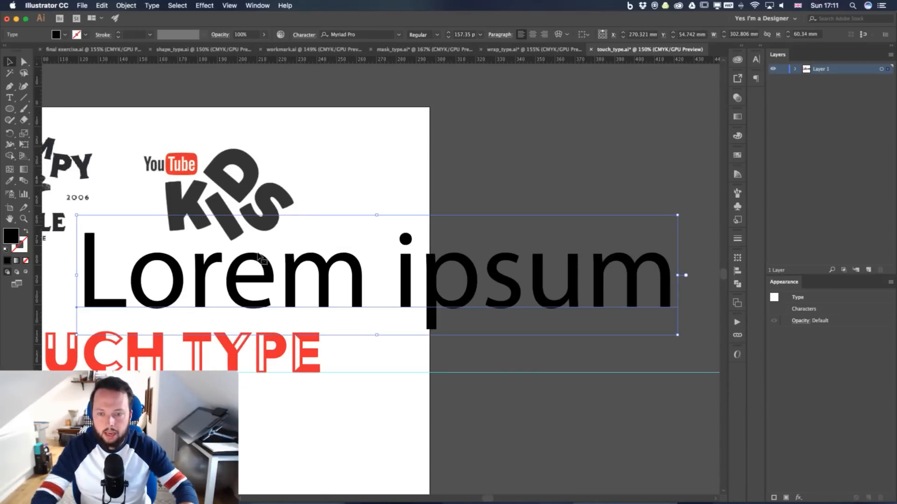
Scale the placeholder text down to 46.51 pt and sit its baseline on the horizontal guide beside the artboard
left_click_drag(77, 215, 386, 291)
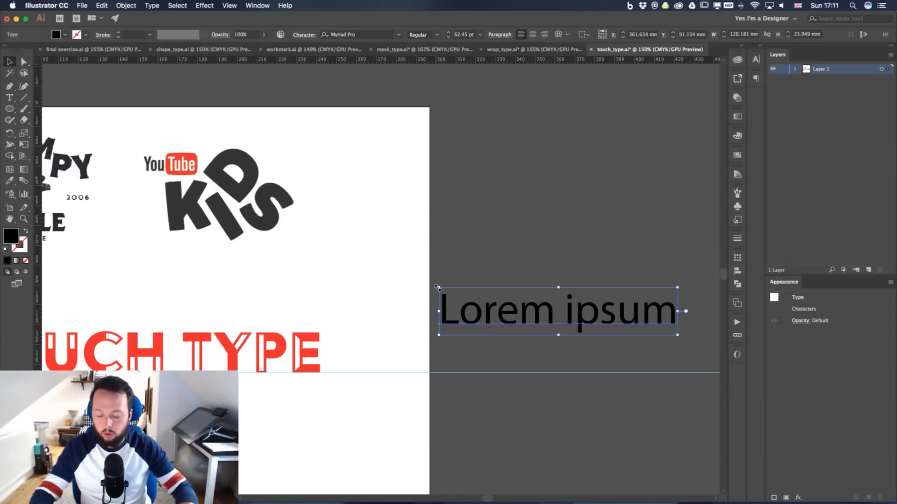
left_click_drag(439, 287, 500, 300)
left_click_drag(531, 316, 476, 360)
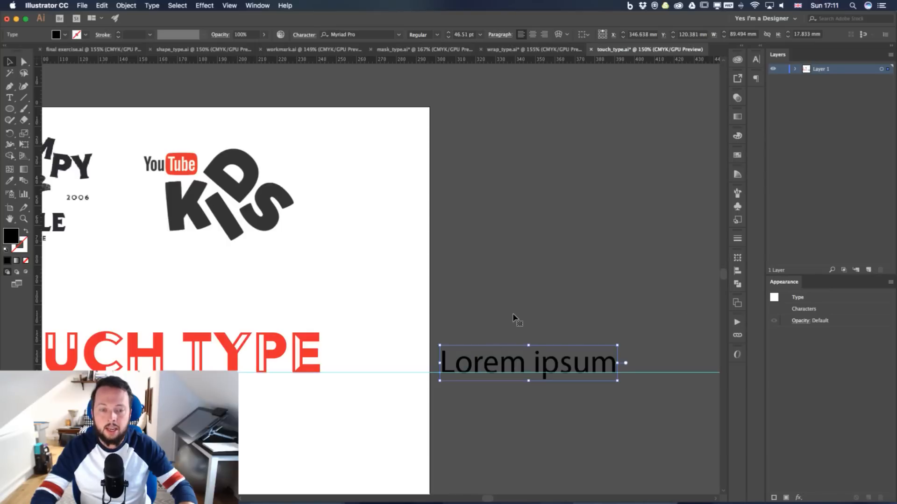
left_click_drag(512, 314, 457, 266)
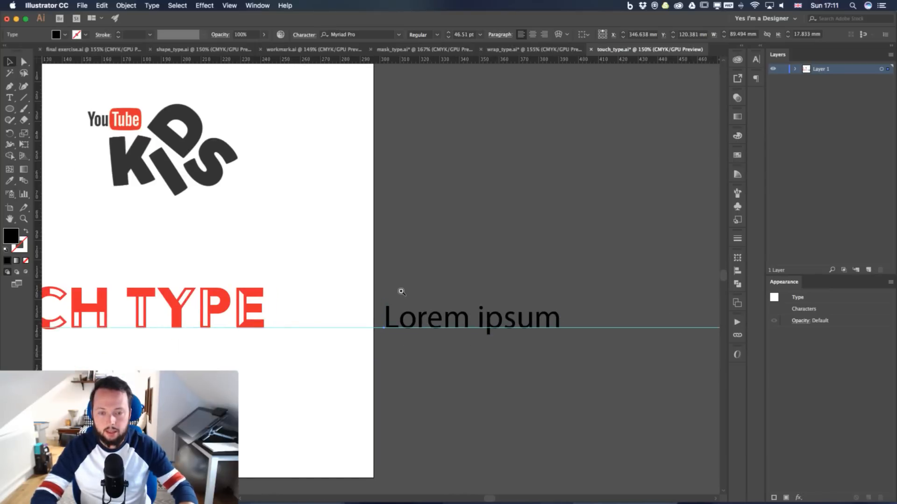
left_click_drag(401, 291, 523, 341)
left_click_drag(467, 234, 389, 189)
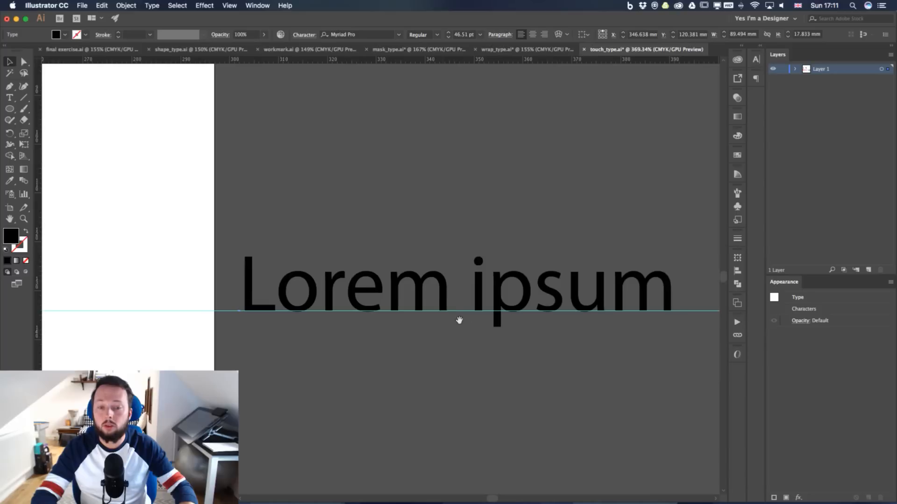
left_click_drag(494, 315, 512, 318)
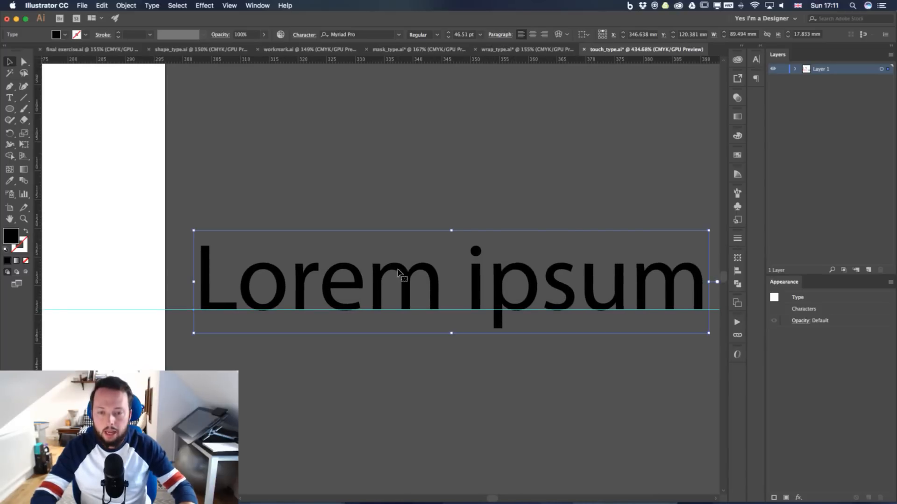
left_click(314, 204)
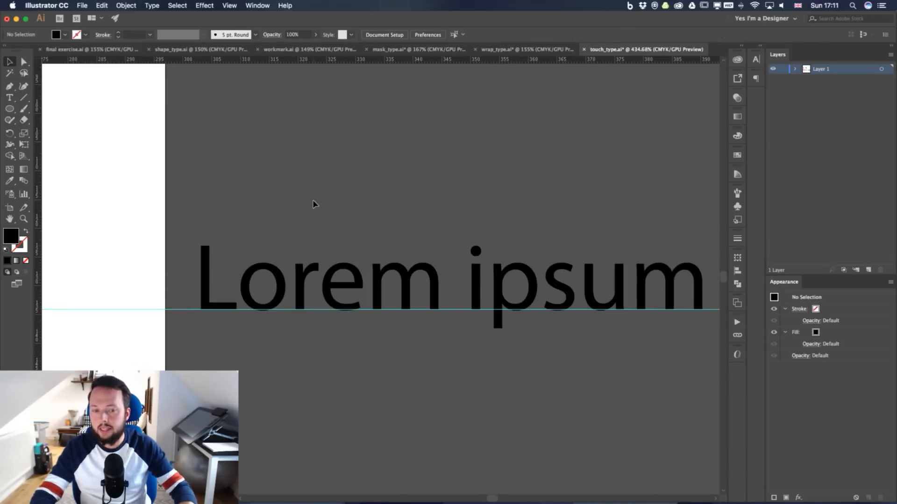
Delete the placeholder text together with the horizontal guide
scroll(273, 174, "right", 5)
scroll(272, 174, "down", 3)
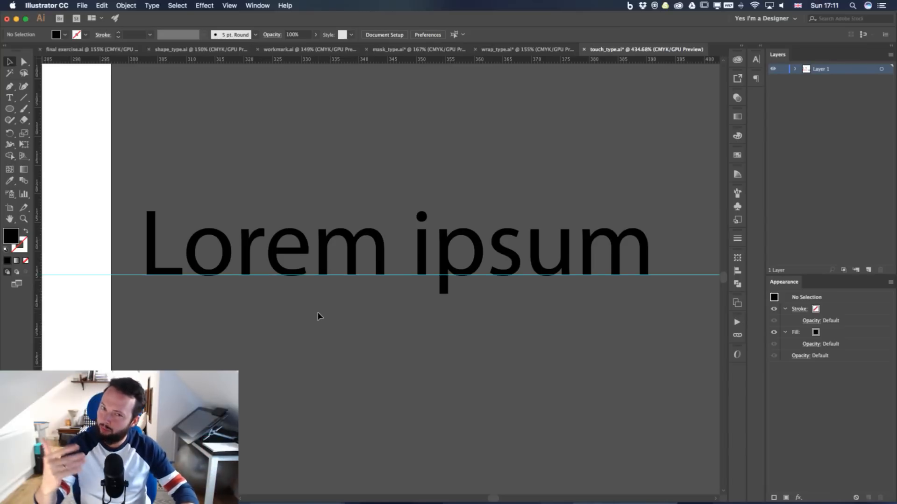
left_click(495, 240)
key("Delete")
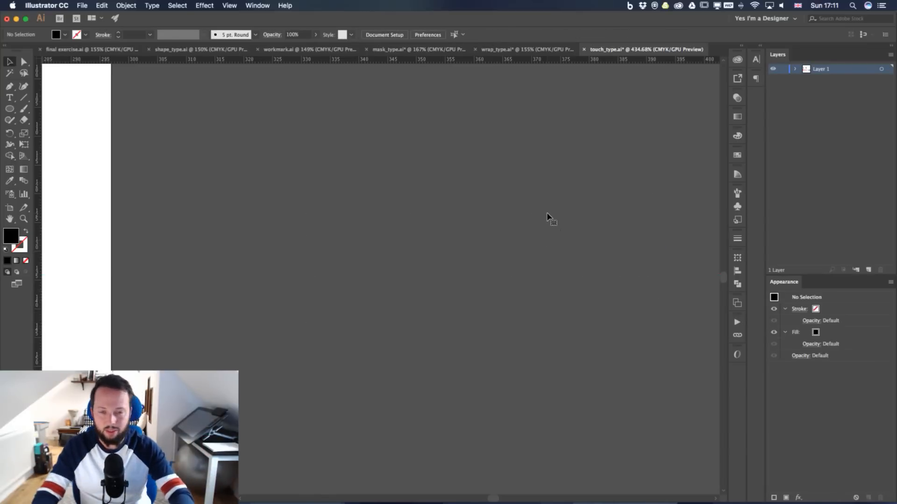
Enter the TOUCH TYPE lettering for editing and switch to the Touch Type tool
scroll(266, 237, "left", 10)
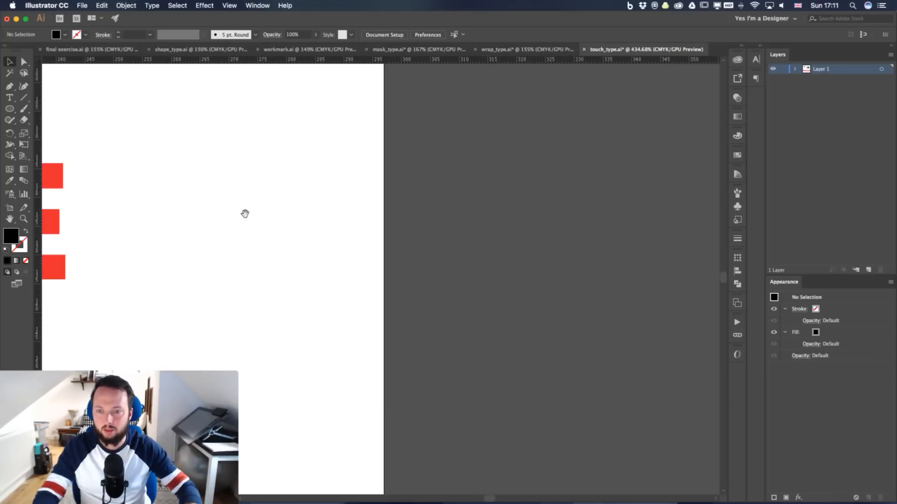
key("super+minus")
key("super+minus")
key("super+minus")
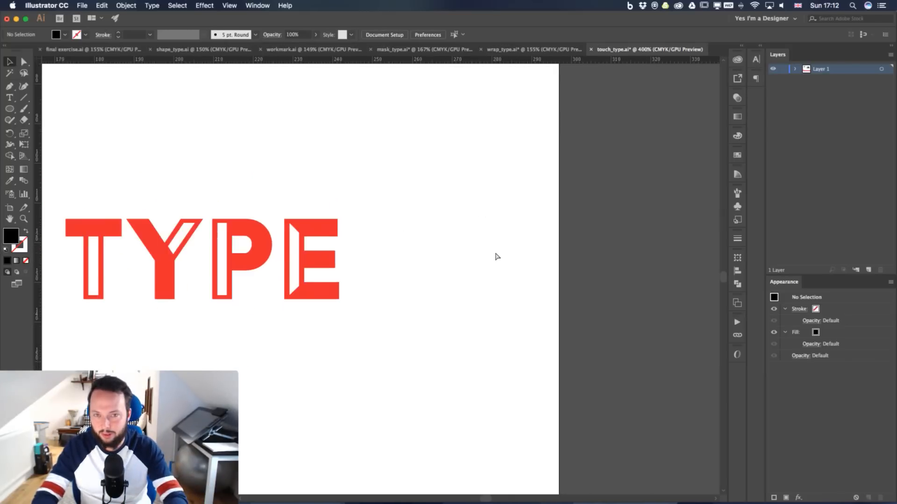
scroll(308, 253, "left", 12)
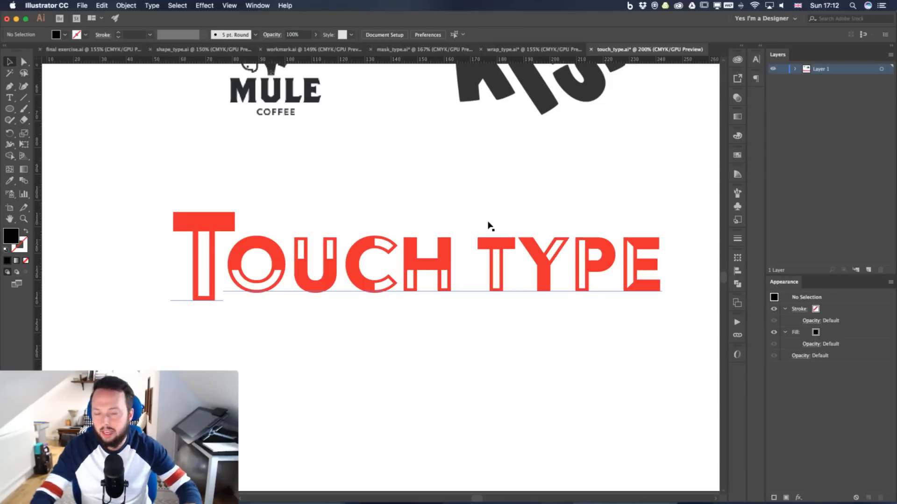
double_click(405, 253)
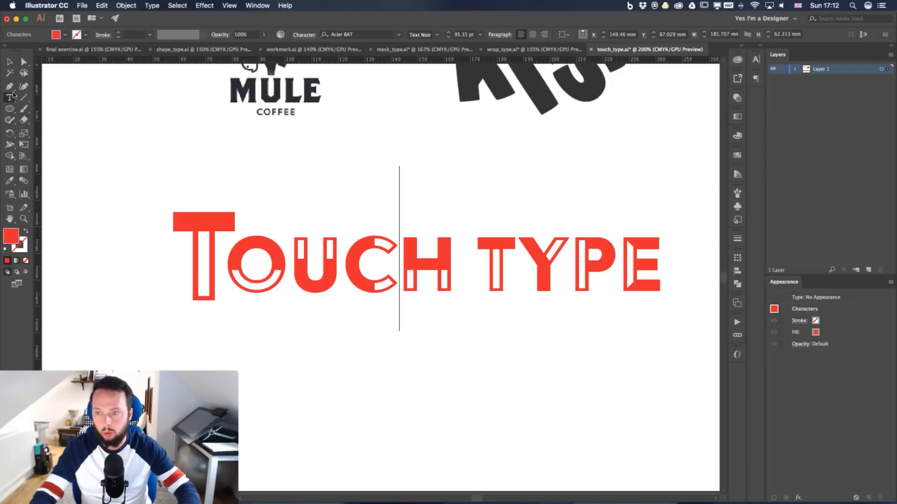
left_click(14, 100)
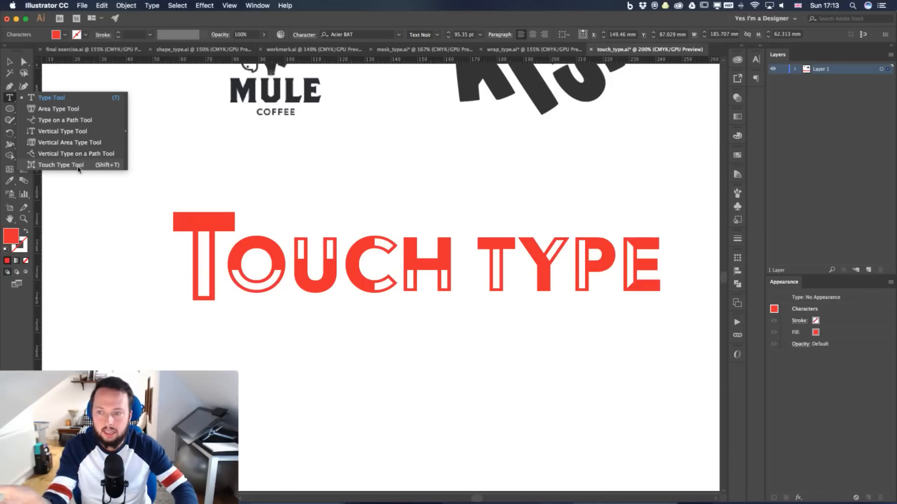
left_click(77, 167)
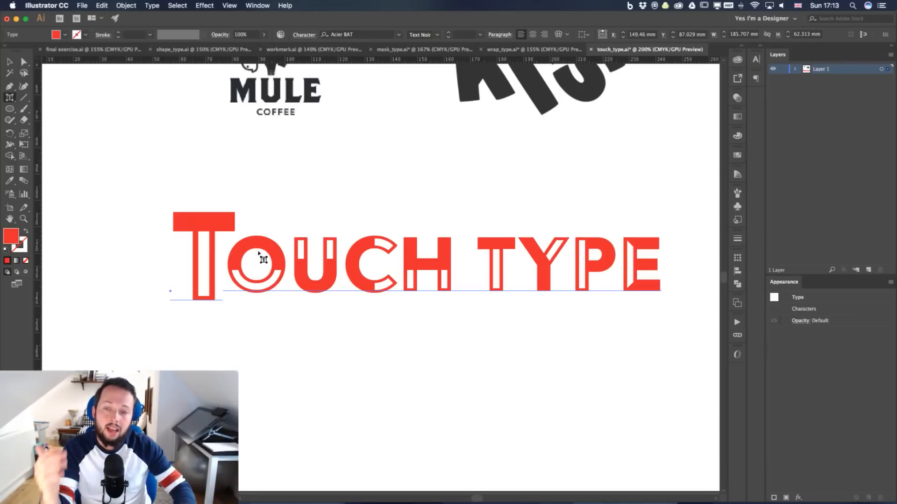
Select individual letters of TOUCH with the Touch Type tool and enlarge the H proportionally above the neighbouring letters
left_click(259, 247)
left_click(312, 248)
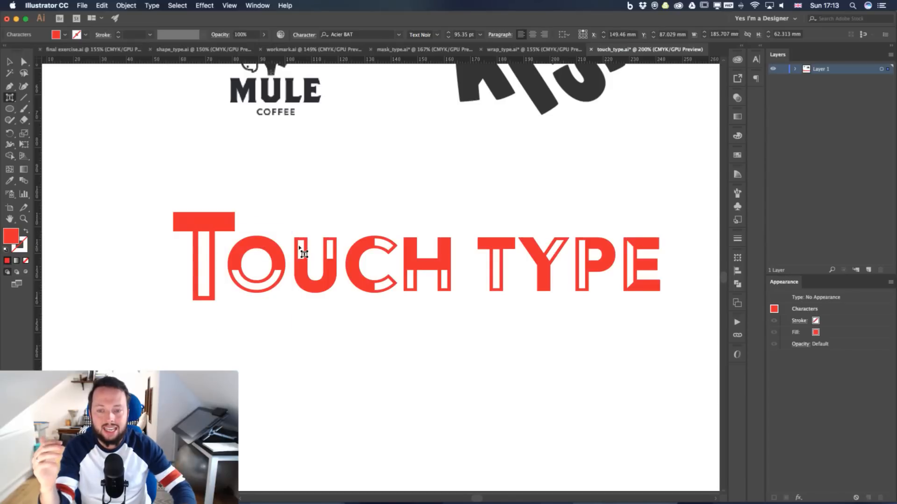
left_click(361, 249)
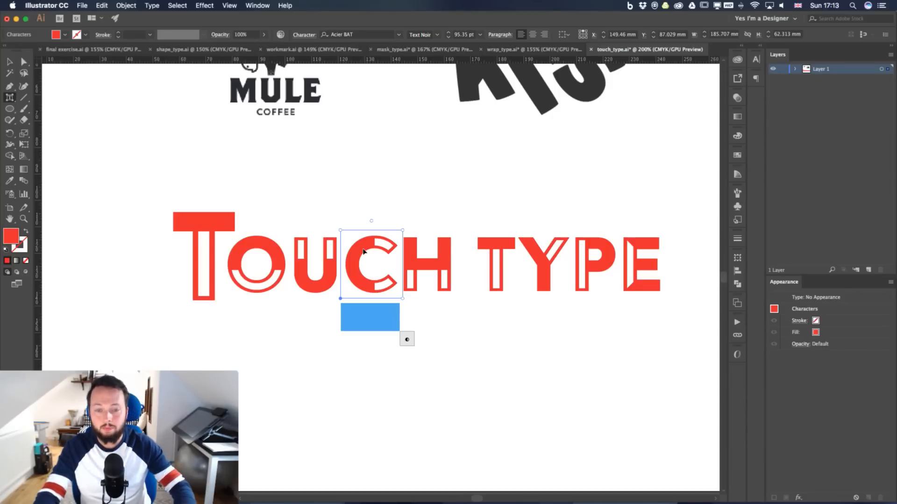
left_click(414, 254)
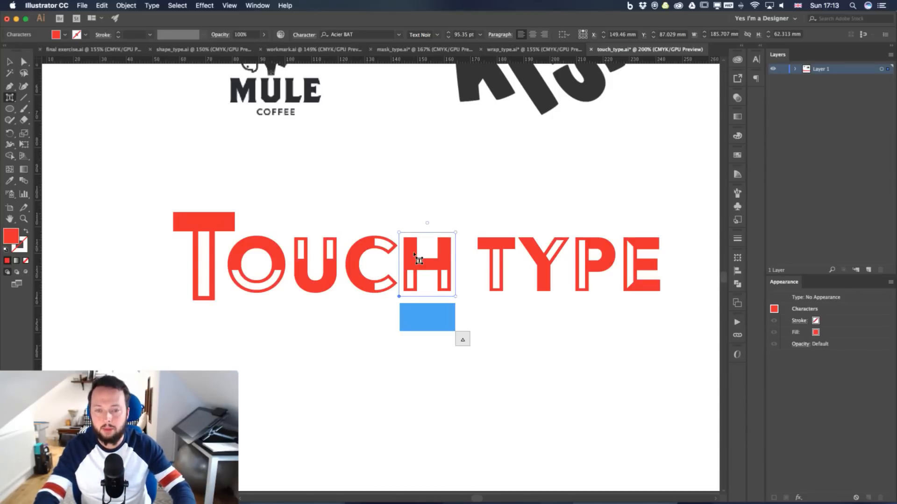
left_click_drag(457, 233, 501, 194)
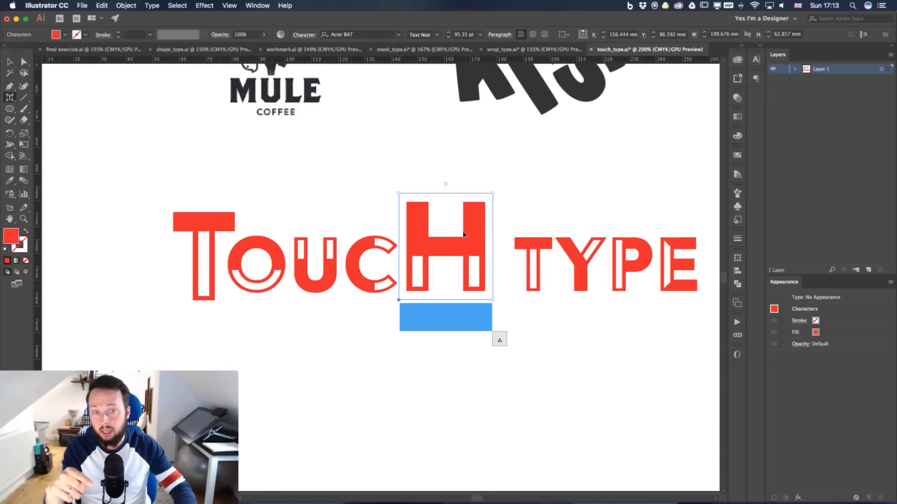
Lower the enlarged H below the baseline, tilt it slightly clockwise and set it close to the C
left_click_drag(474, 234, 478, 254)
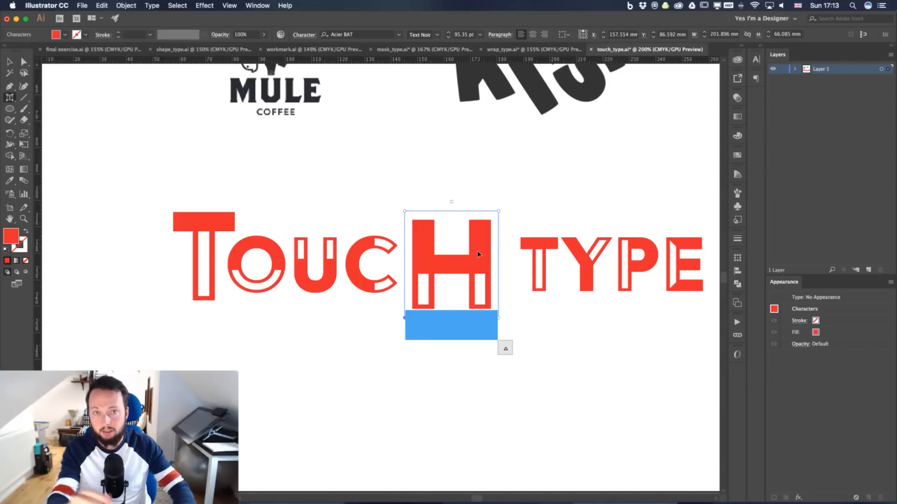
left_click_drag(477, 254, 468, 254)
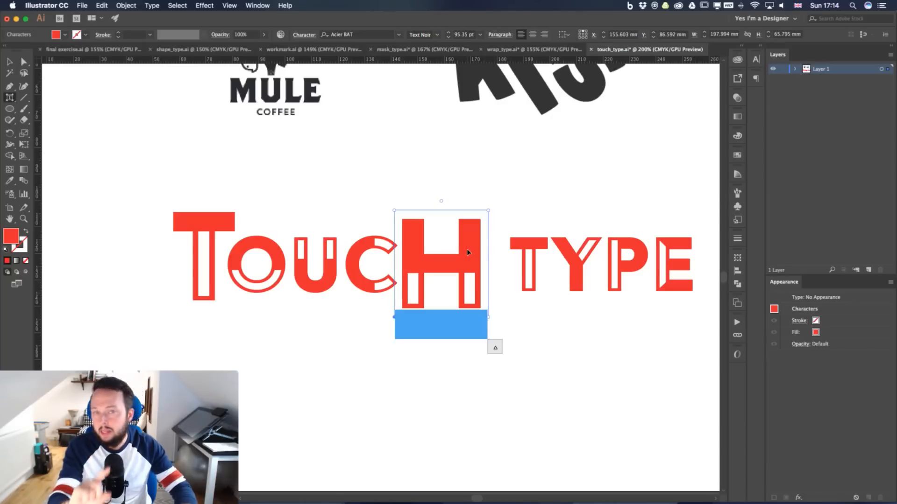
left_click_drag(467, 253, 490, 278)
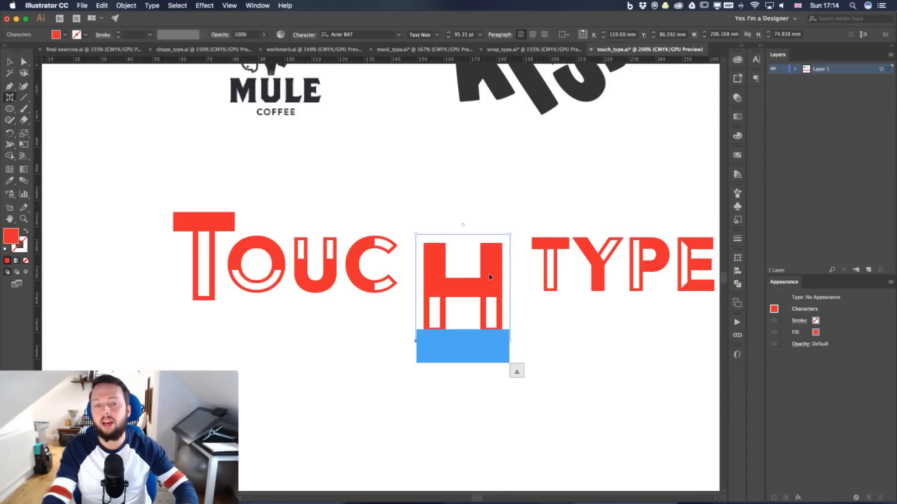
mouse_move(489, 277)
left_mouse_down()
mouse_move(469, 271)
mouse_move(476, 269)
left_mouse_up()
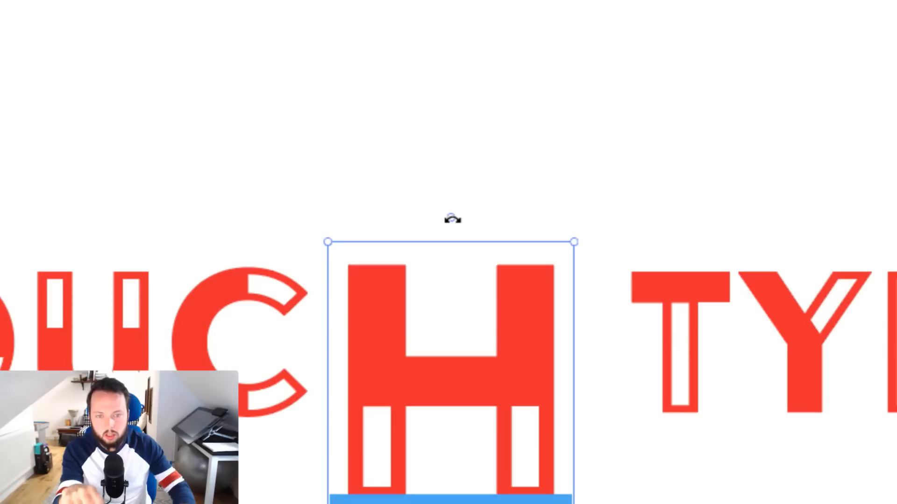
left_click_drag(453, 218, 473, 217)
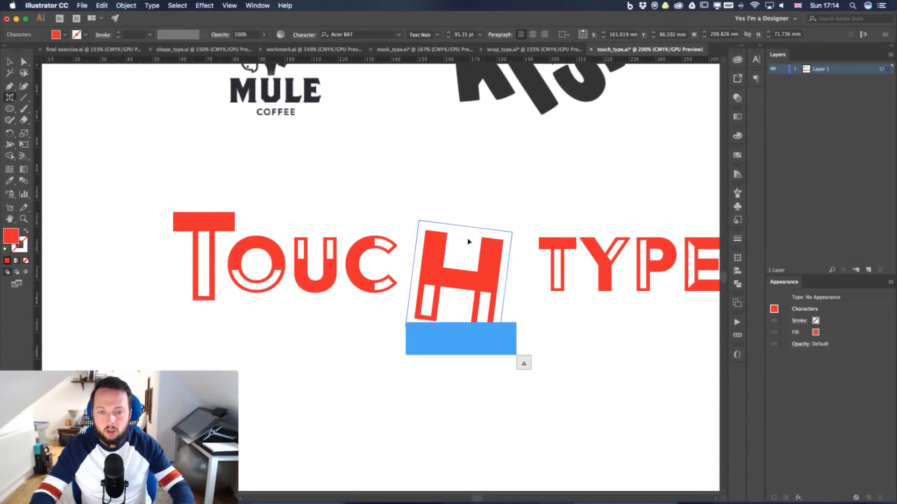
left_click_drag(468, 242, 477, 283)
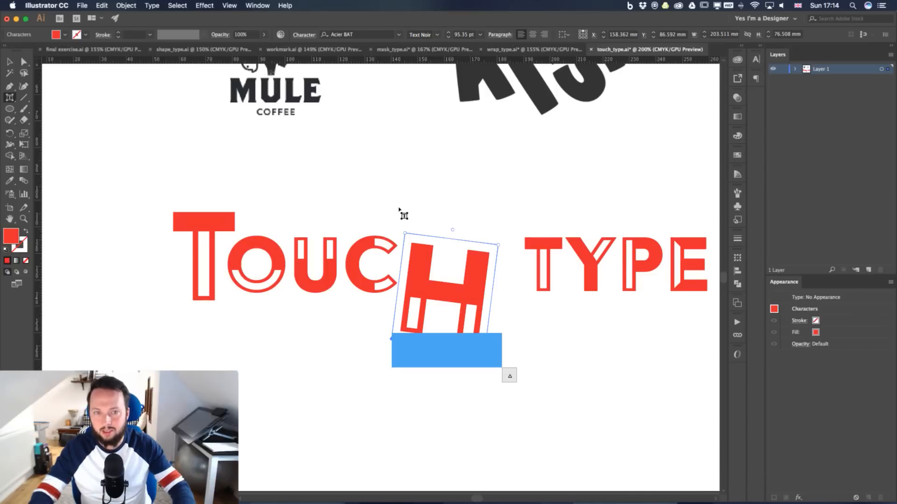
Drop the C below the baseline beside the H and shift the U over towards it
left_click(384, 243)
left_click_drag(384, 243, 386, 309)
left_click_drag(330, 254, 357, 273)
left_click_drag(395, 303, 362, 303)
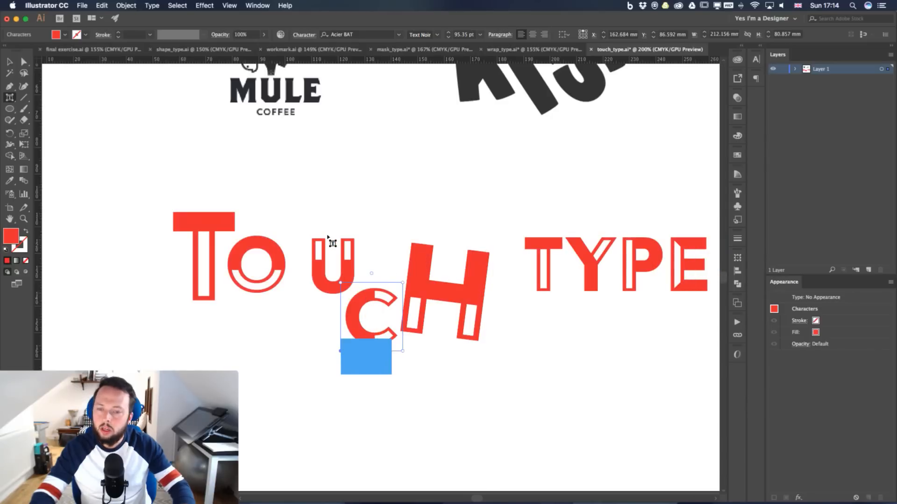
Tilt the U slightly clockwise above the C and tuck the C closer beneath it
left_click(359, 241)
left_click(316, 250)
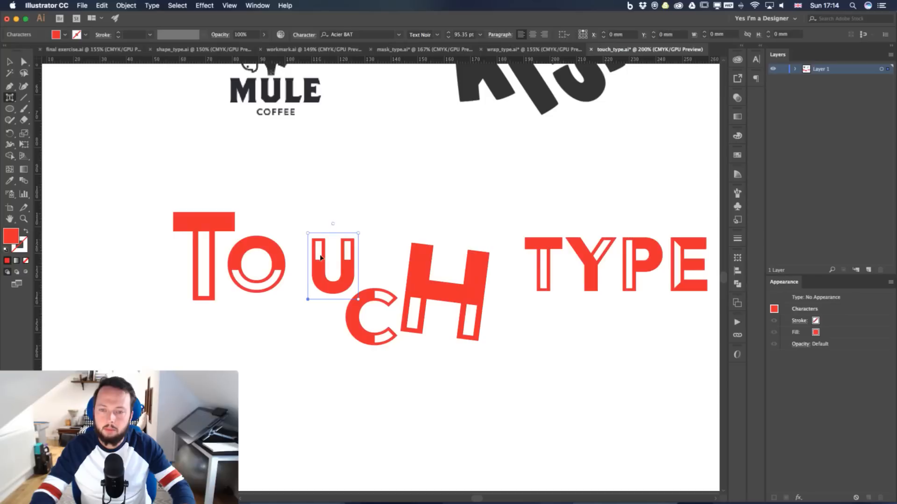
left_click_drag(362, 231, 351, 212)
left_click_drag(366, 256, 349, 255)
key("super+a")
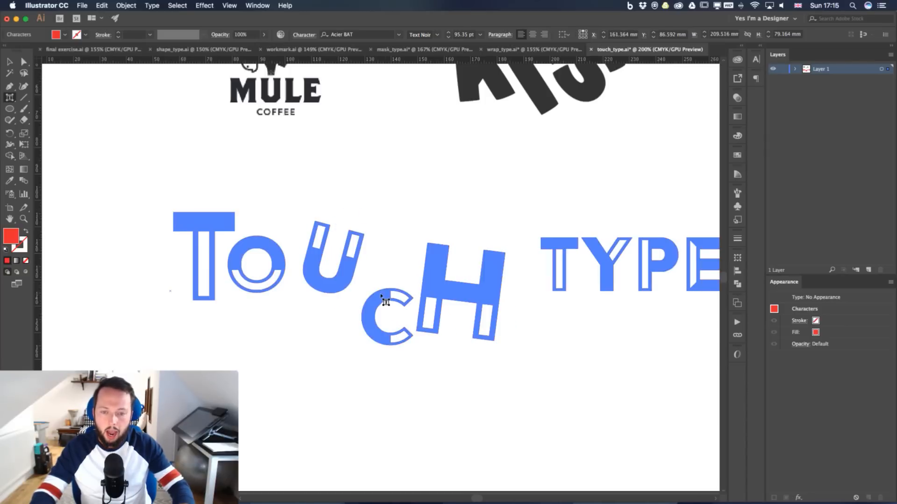
left_click(376, 303)
left_click_drag(365, 302, 347, 299)
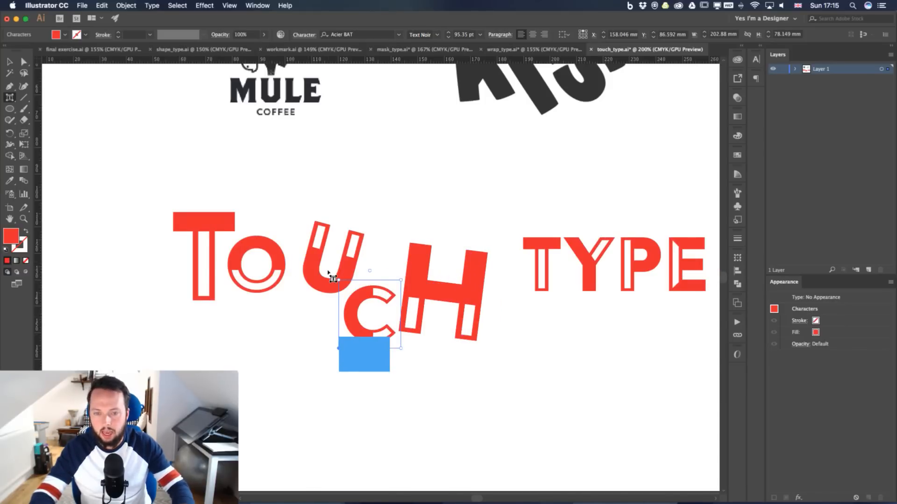
Move the O down and away from the T, and bring the U in between the O and C
left_click(270, 280)
left_click_drag(270, 280, 320, 341)
left_click(360, 261)
left_click_drag(359, 261, 338, 261)
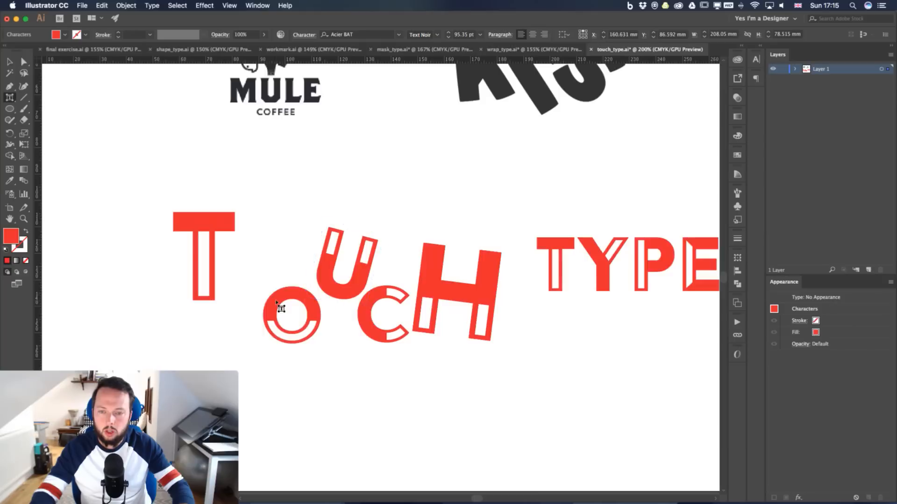
left_click(281, 308)
left_click_drag(258, 281, 244, 269)
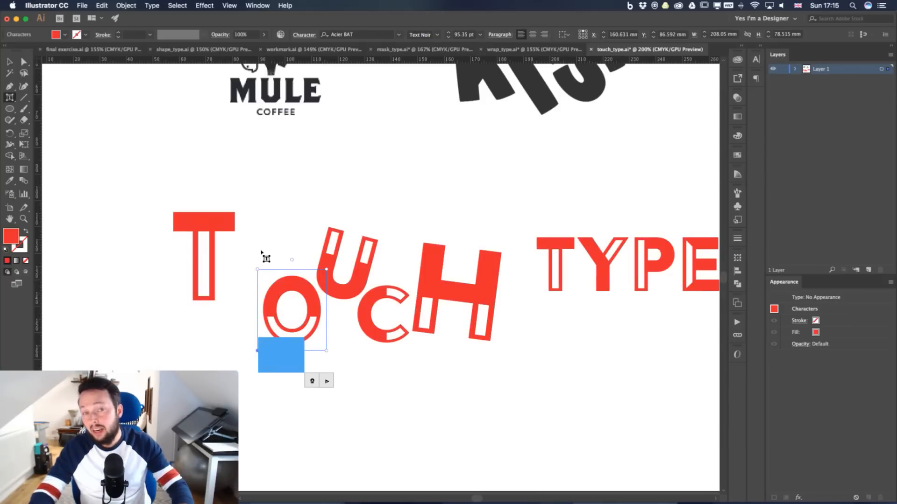
key("super+z")
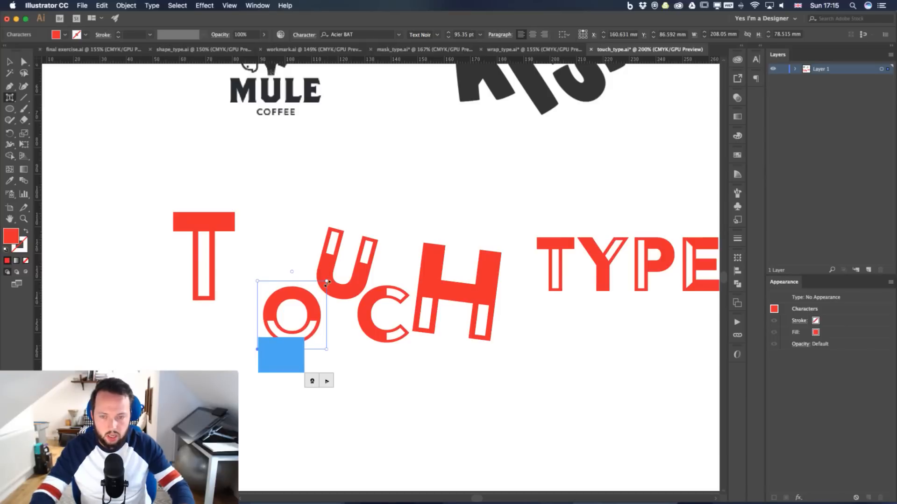
Enlarge the O proportionally and raise it against the T, closing up the U and C beside it
left_click_drag(326, 280, 344, 265)
left_click_drag(302, 301, 271, 259)
mouse_move(329, 279)
left_mouse_down()
mouse_move(343, 266)
mouse_move(313, 281)
mouse_move(307, 256)
mouse_move(314, 280)
left_mouse_up()
key("Escape")
left_click(358, 323)
left_click_drag(343, 313, 333, 315)
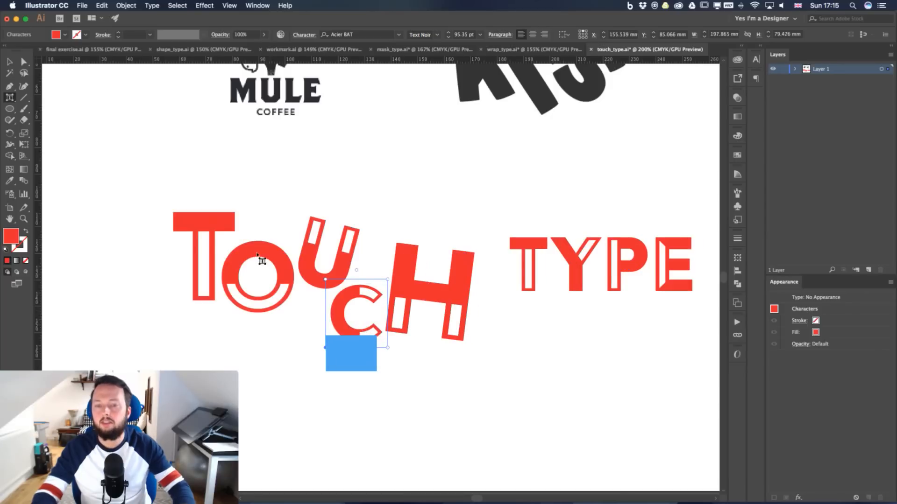
Enlarge the T of TOUCH and tilt it slightly counterclockwise beside the O, and deselect the lettering
left_click(204, 236)
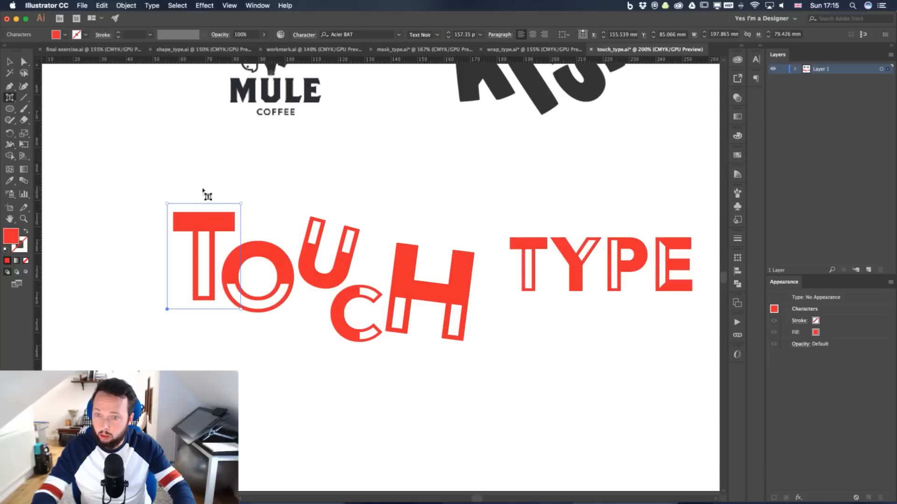
left_click_drag(205, 192, 238, 225)
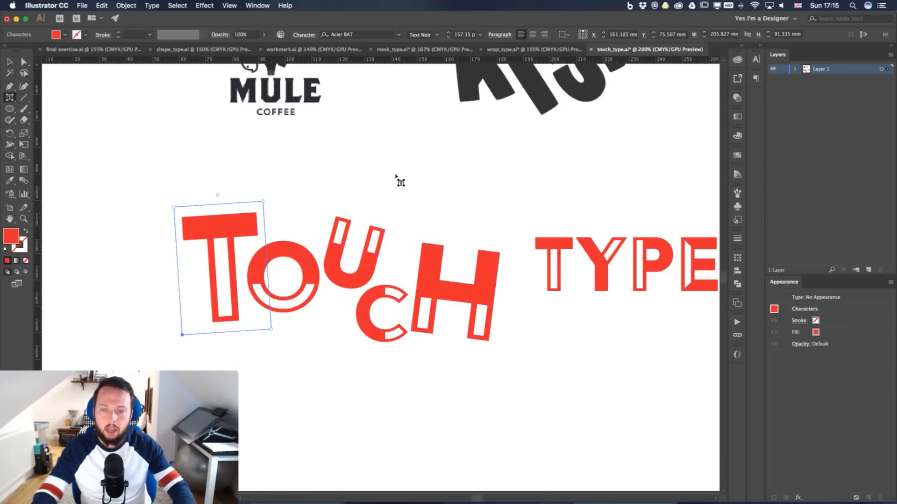
left_click(394, 182)
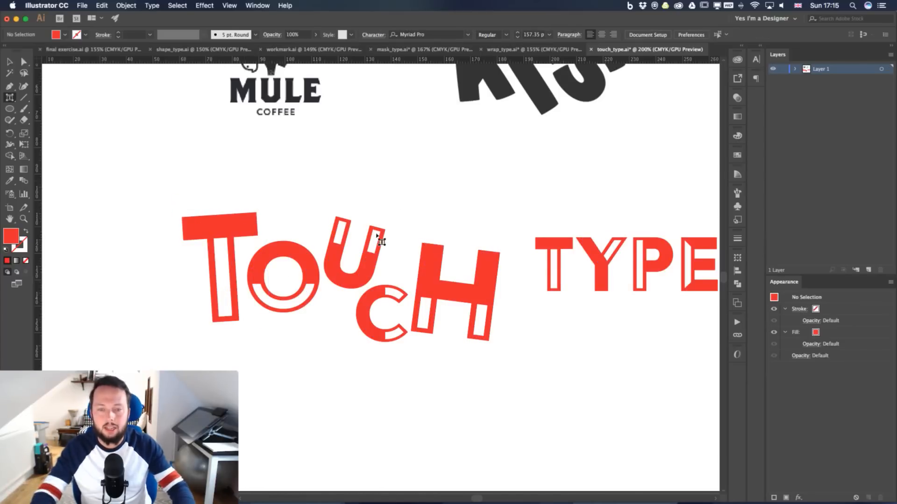
Recolor only the U of TOUCH dark blue with the Touch Type tool and finish editing the letter
left_click(376, 282)
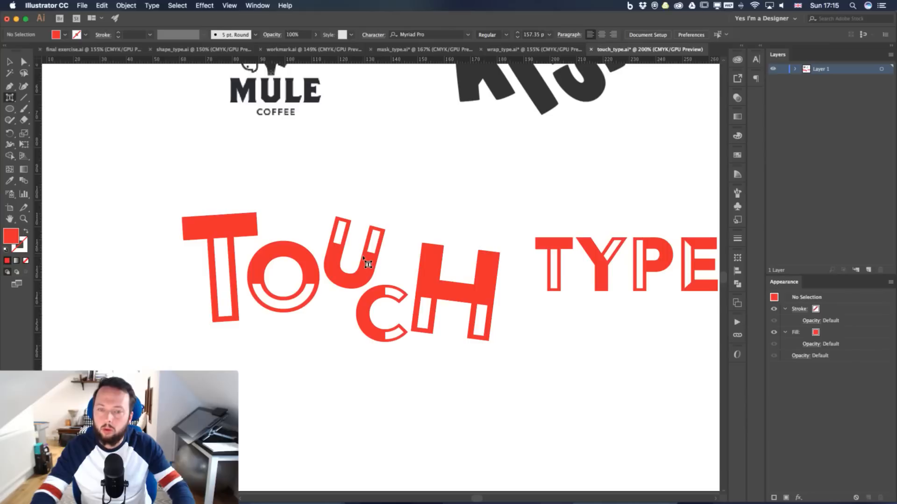
left_click(333, 275)
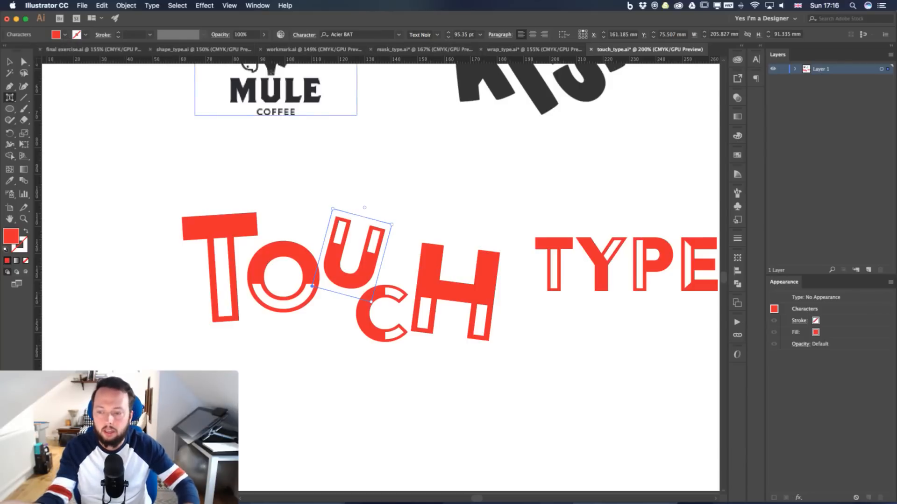
left_click(64, 36)
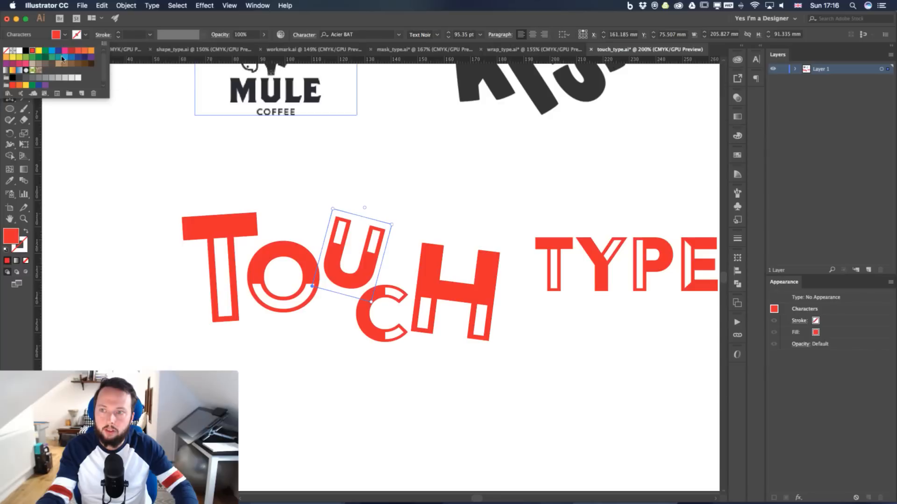
left_click(57, 51)
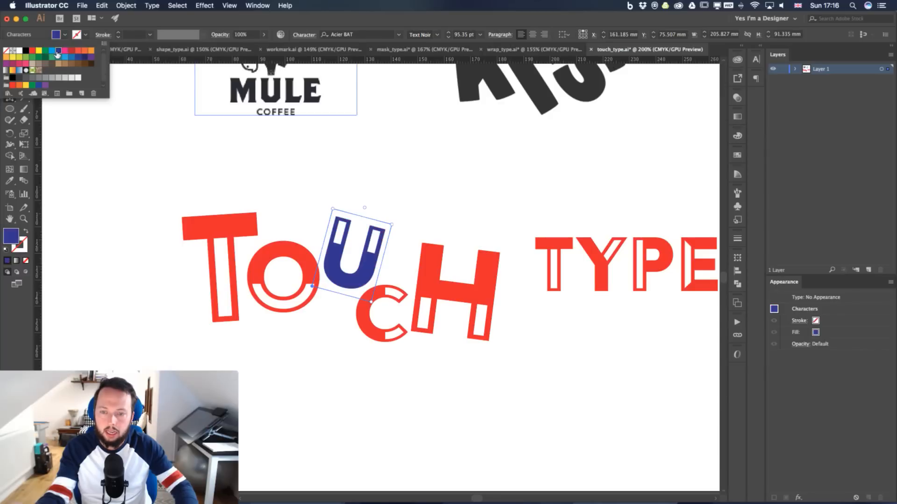
left_click(395, 205)
key("Escape")
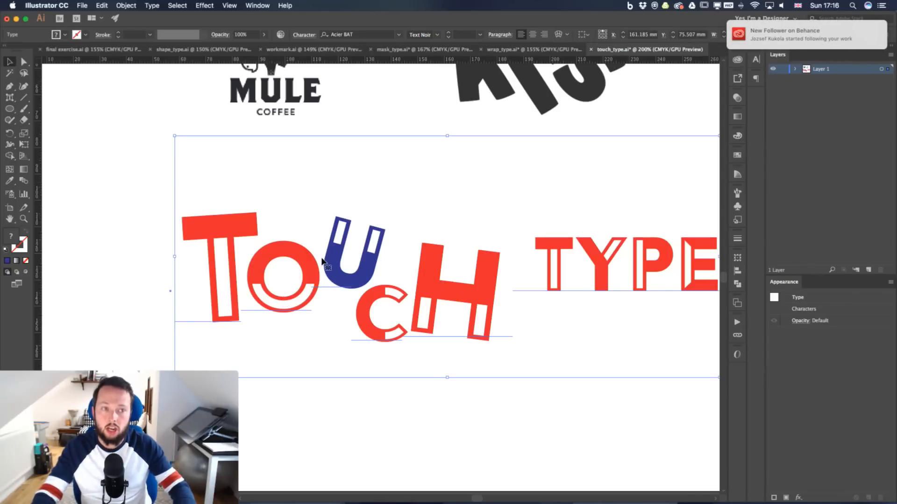
Retype the H at the end of TOUCH as M, and replace that letter with N
double_click(231, 261)
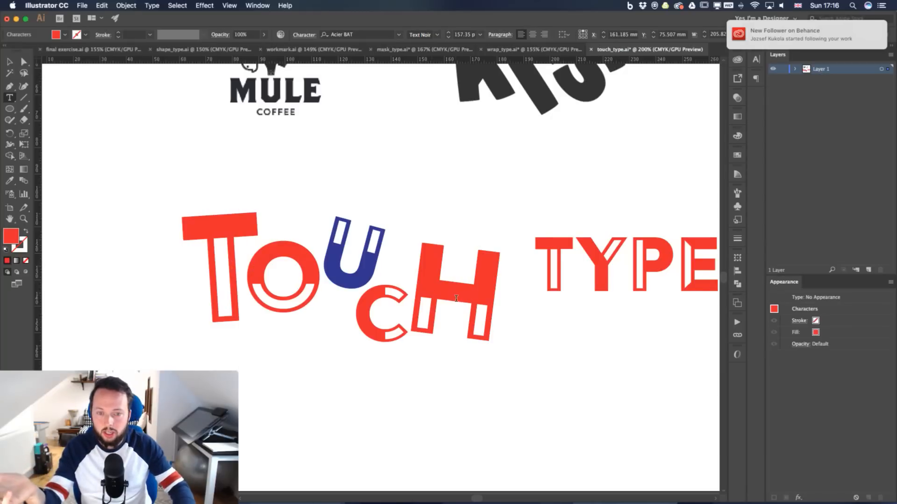
left_click_drag(455, 298, 483, 299)
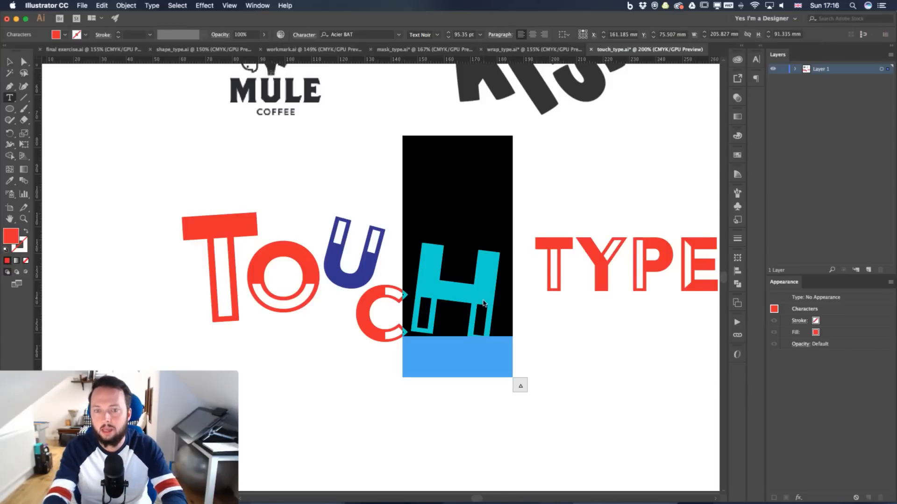
type("M")
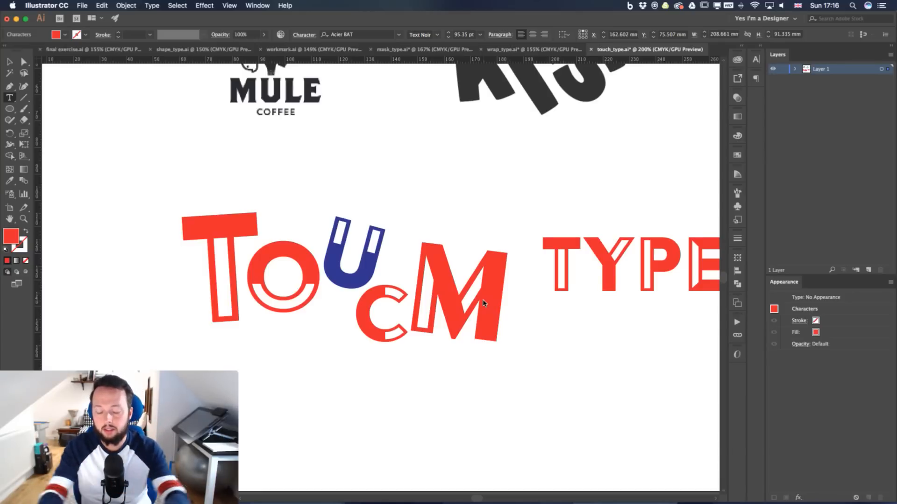
key("shift+Left")
type("N")
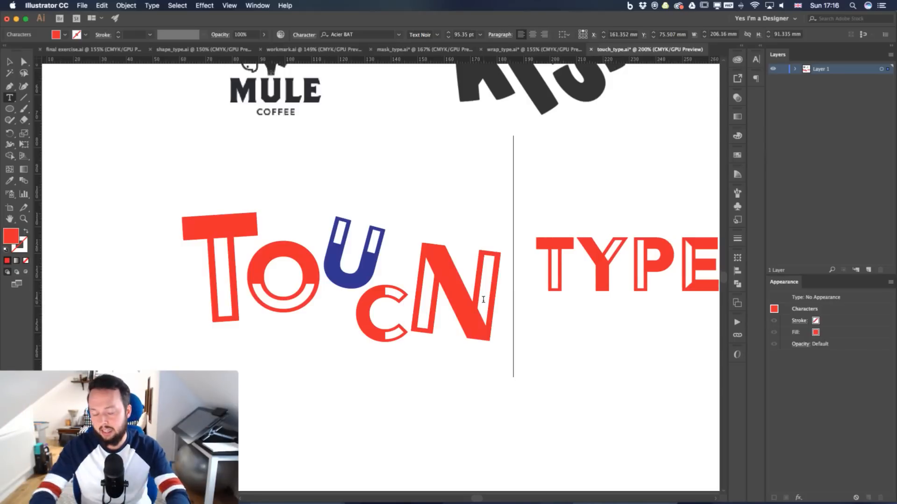
Replace the N at the end of TOUCH with H and deselect the lettering
key("BackSpace")
type("H")
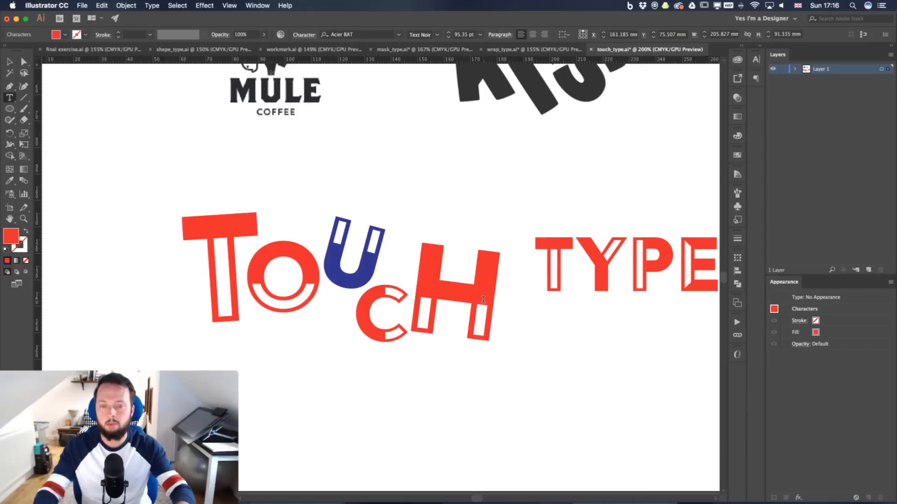
key("Escape")
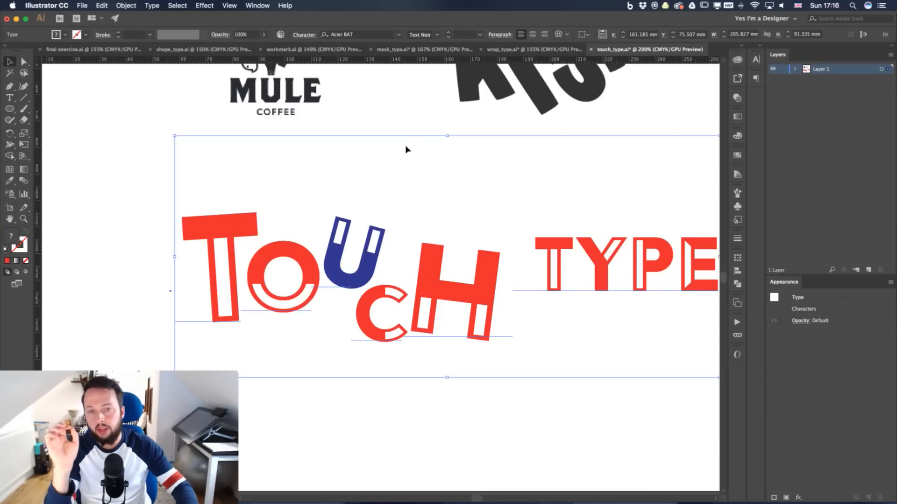
left_click(398, 128)
scroll(384, 295, "up", 6)
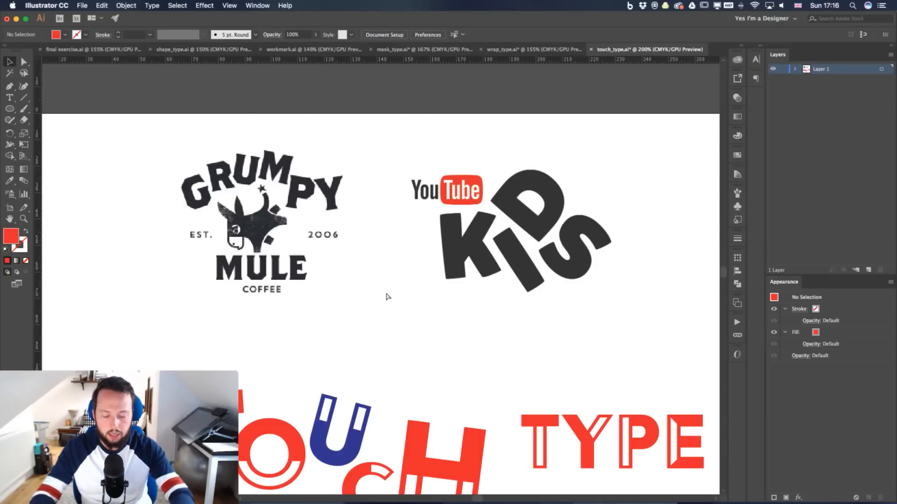
key("super+minus")
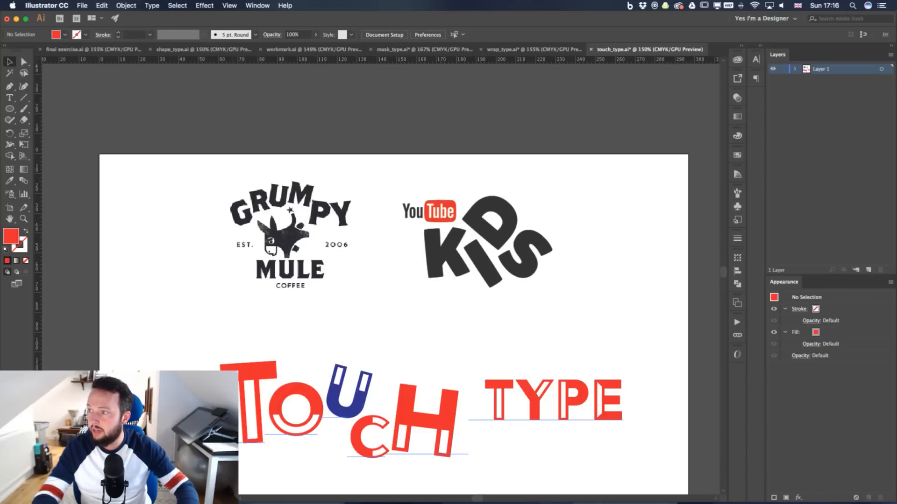
key("super+Tab")
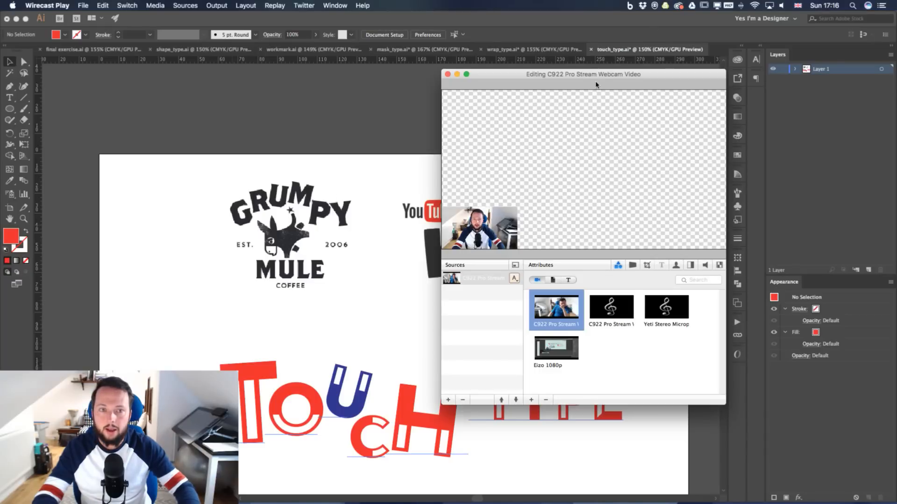
left_click_drag(596, 78, 0, 49)
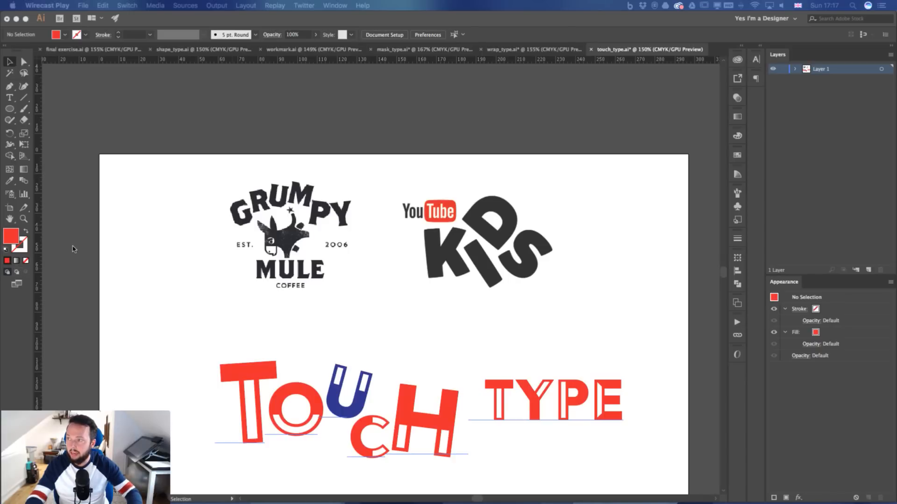
left_click(133, 244)
left_click_drag(248, 312, 255, 212)
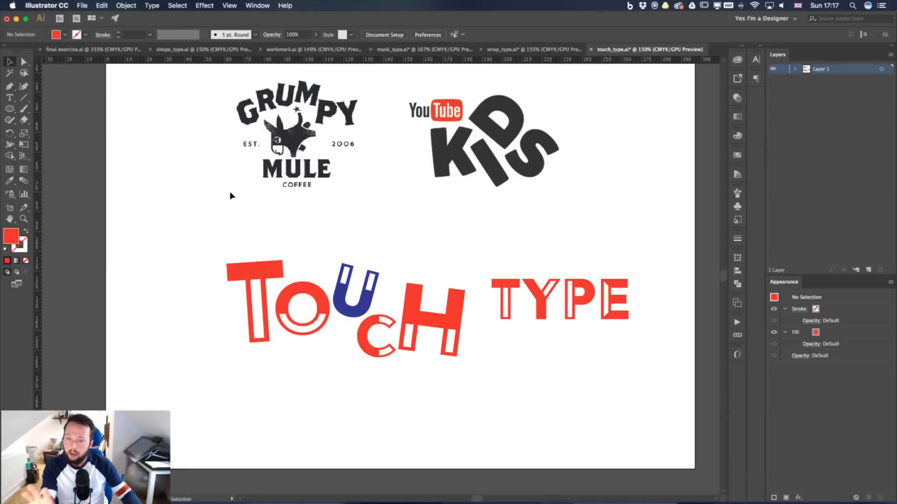
scroll(401, 196, "up", 3)
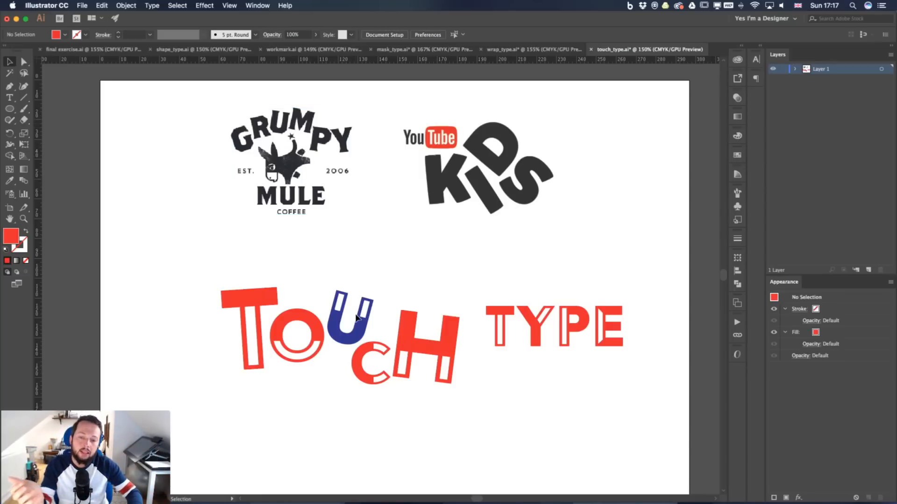
Raise the blue U above the gap between the O and C with the Touch Type tool, and deselect the lettering
key("shift+t")
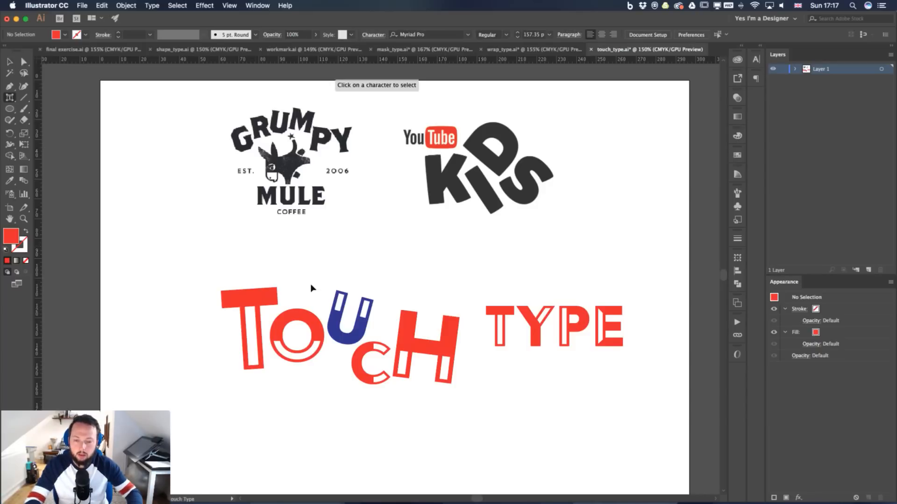
left_click(345, 329)
left_click_drag(340, 329, 294, 293)
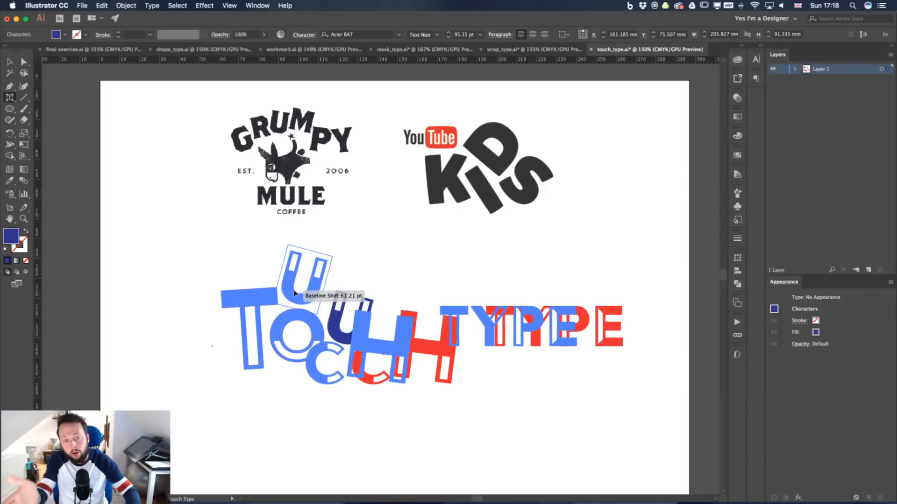
left_click_drag(294, 293, 334, 300)
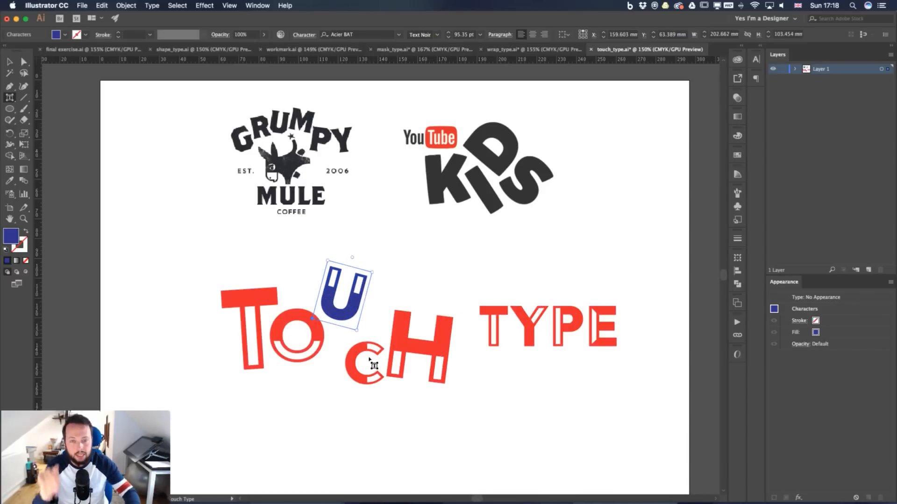
mouse_move(355, 309)
left_mouse_down()
mouse_move(279, 286)
mouse_move(356, 314)
left_mouse_up()
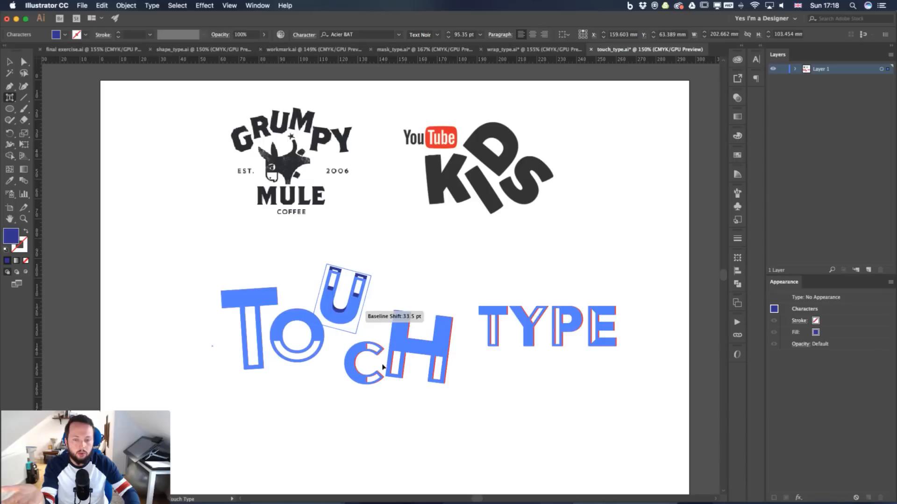
left_click(342, 337)
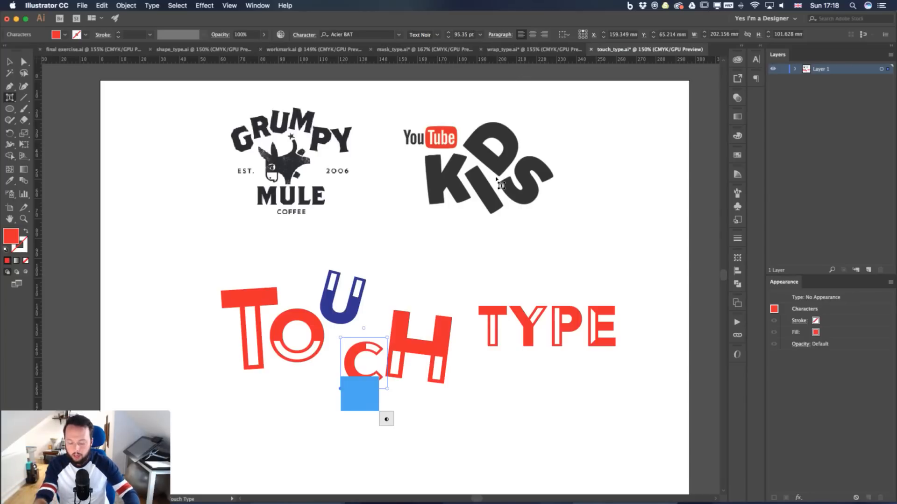
key("v")
left_click(574, 184)
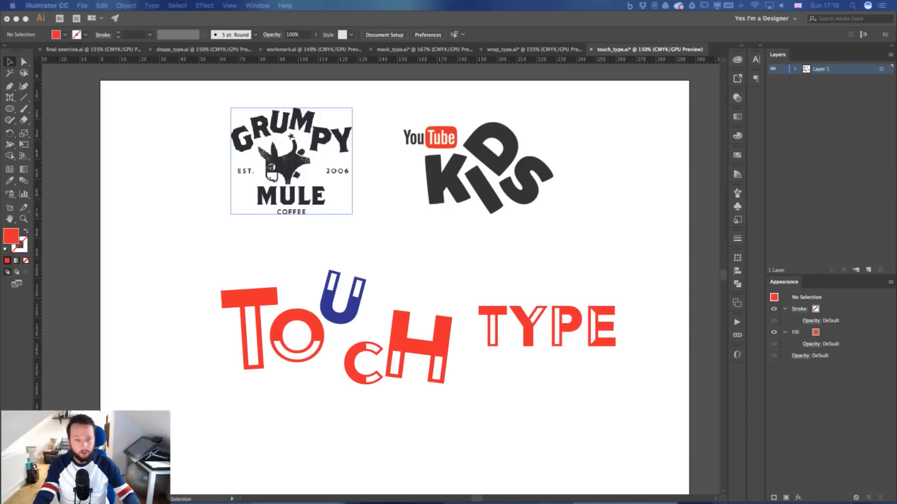
Set the type orientation of the TOUCH TYPE lettering to vertical
left_click(414, 340)
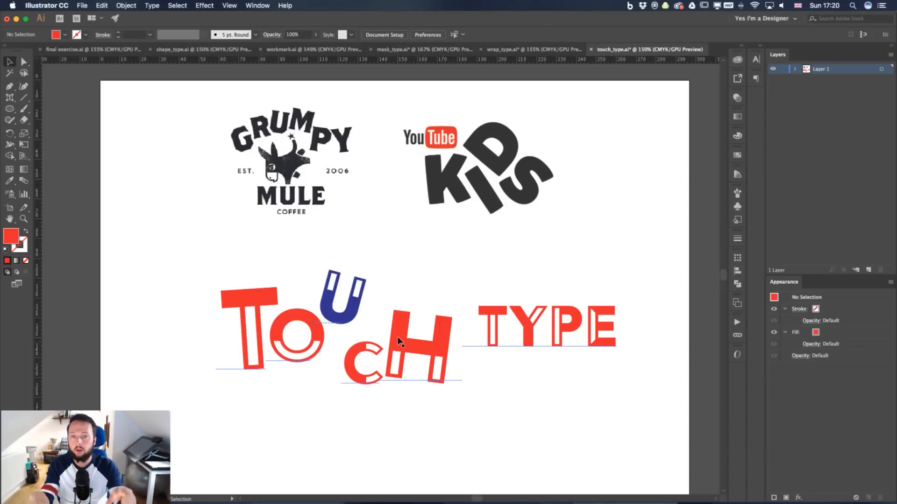
left_click(398, 342)
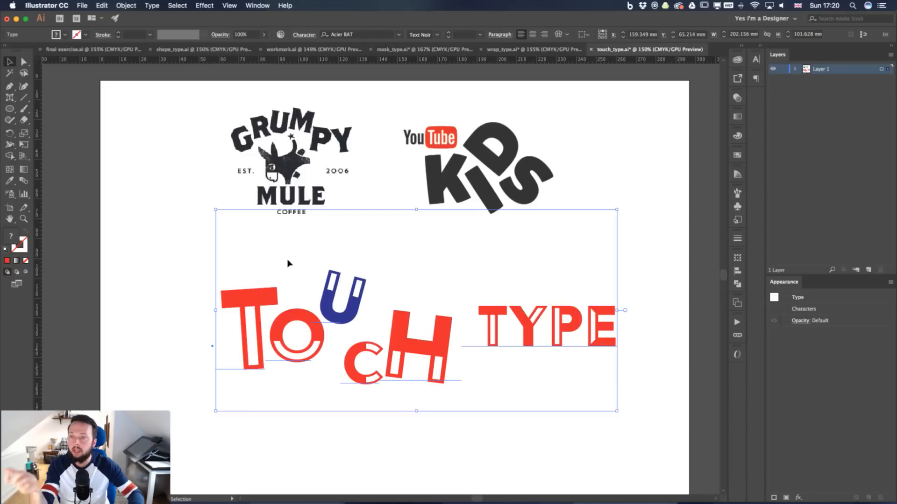
key("shift+t")
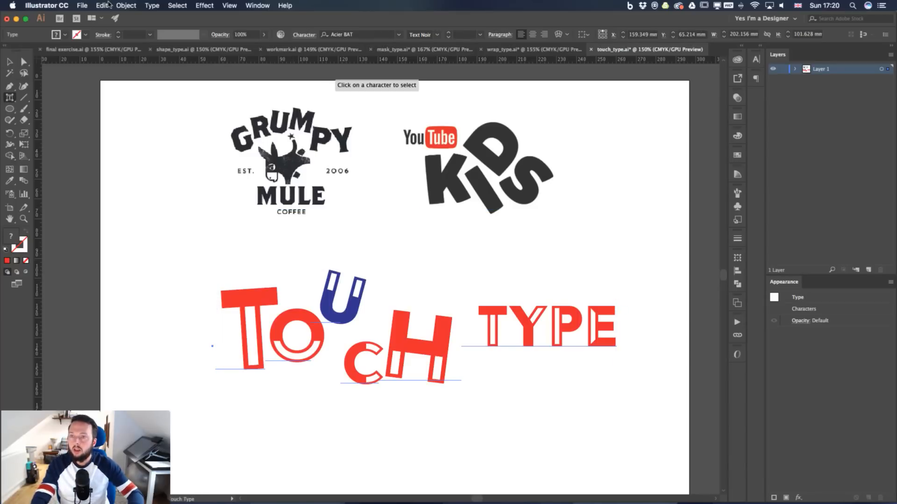
left_click(125, 5)
mouse_move(148, 3)
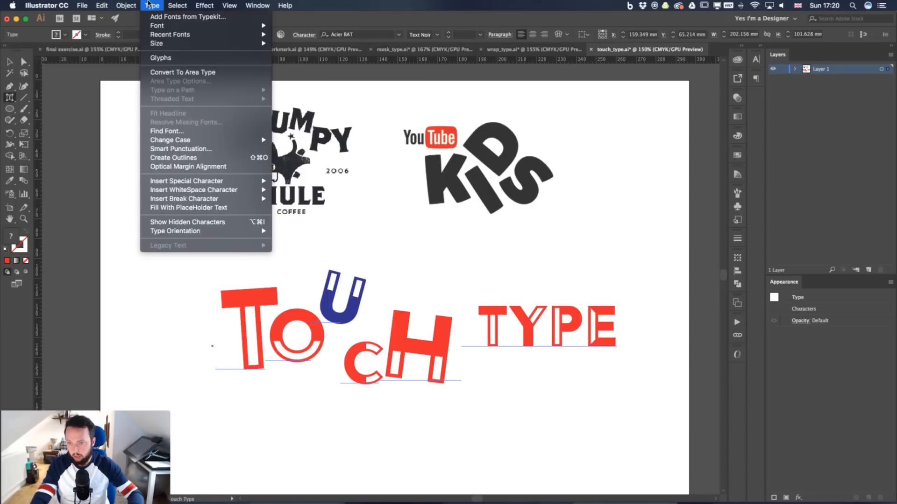
mouse_move(253, 234)
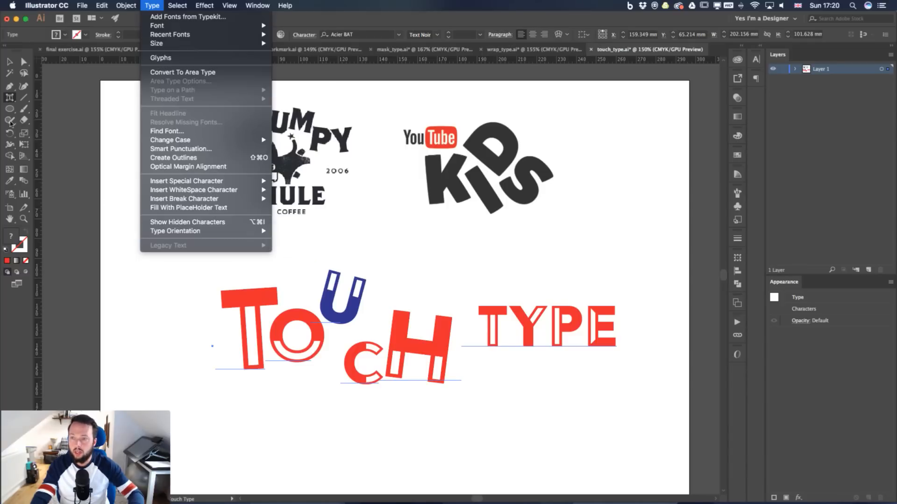
left_click(11, 98)
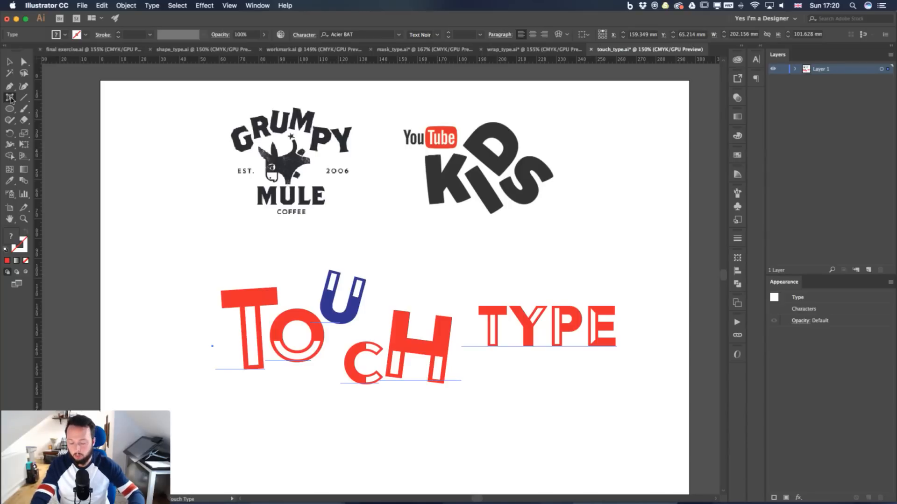
left_click(159, 8)
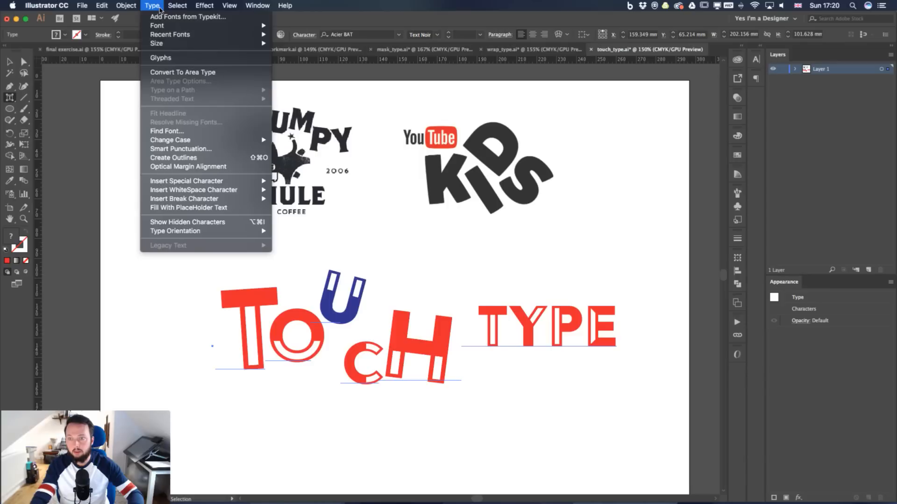
mouse_move(190, 184)
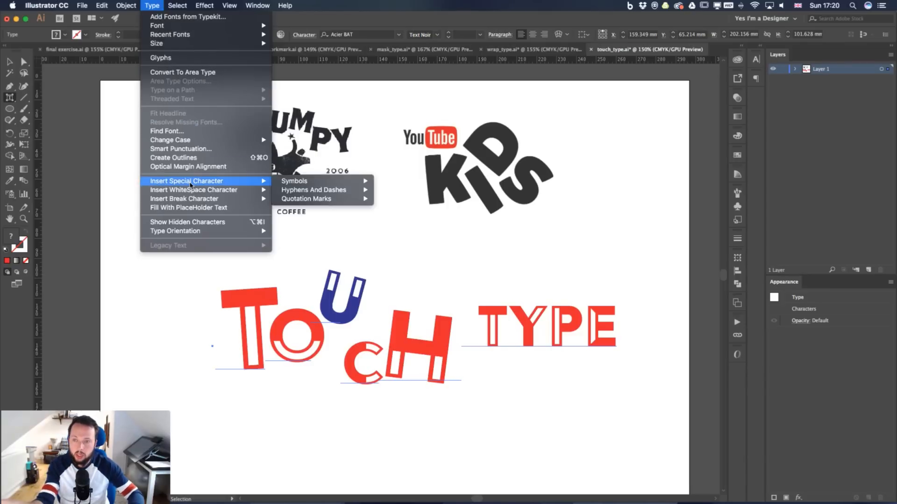
mouse_move(199, 234)
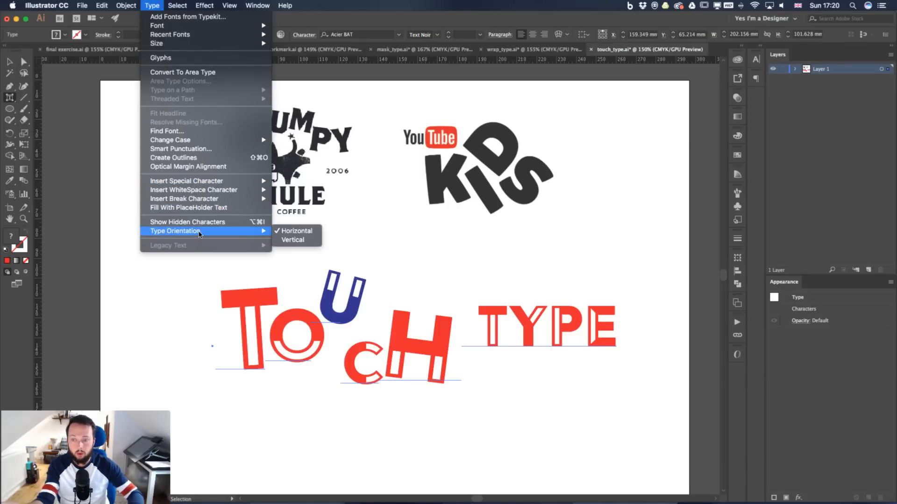
left_click(293, 240)
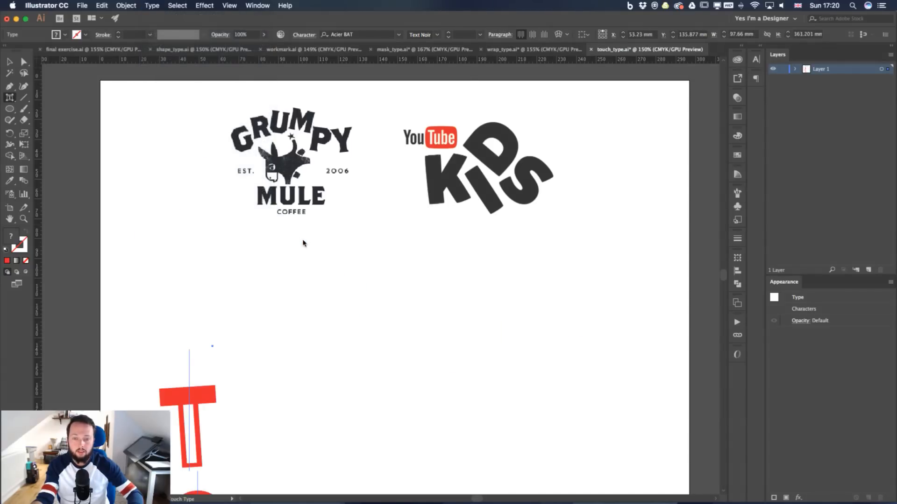
Return the TOUCH TYPE lettering to horizontal type orientation
left_click(152, 6)
mouse_move(206, 237)
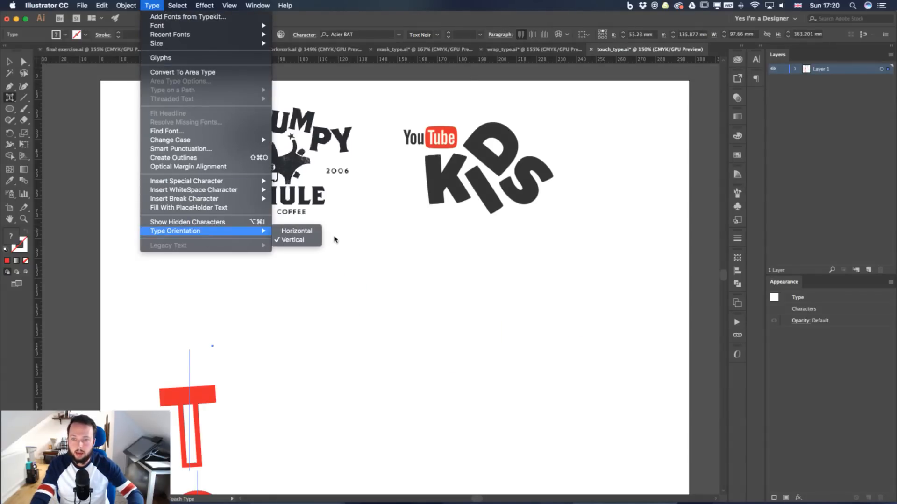
left_click(307, 231)
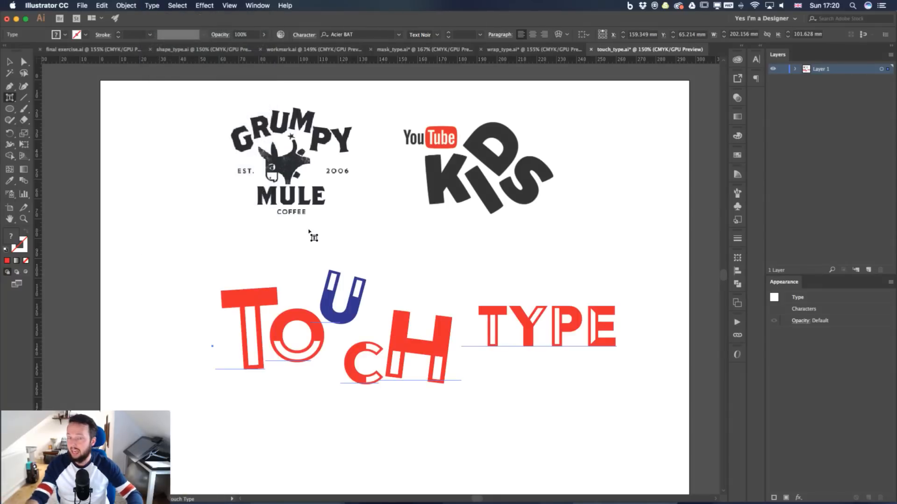
Change the font of the first T in TOUCH to Avebury Inline and deselect the lettering
key("v")
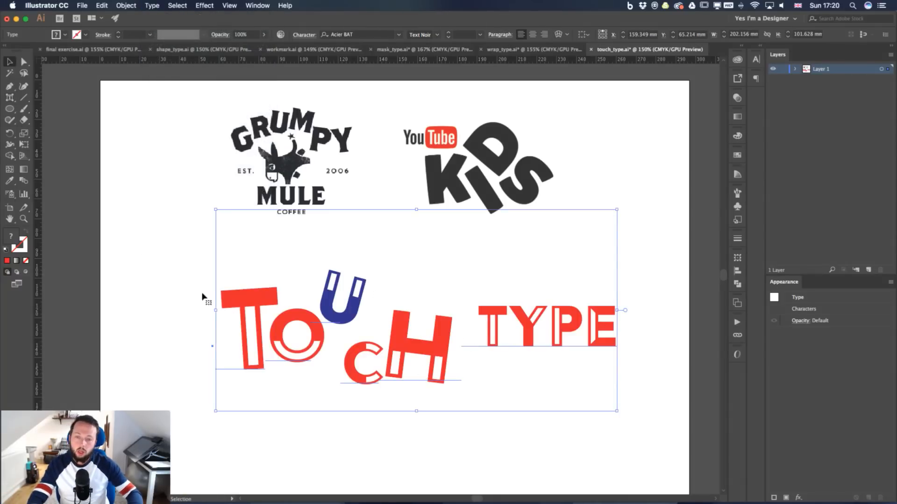
left_click(186, 290)
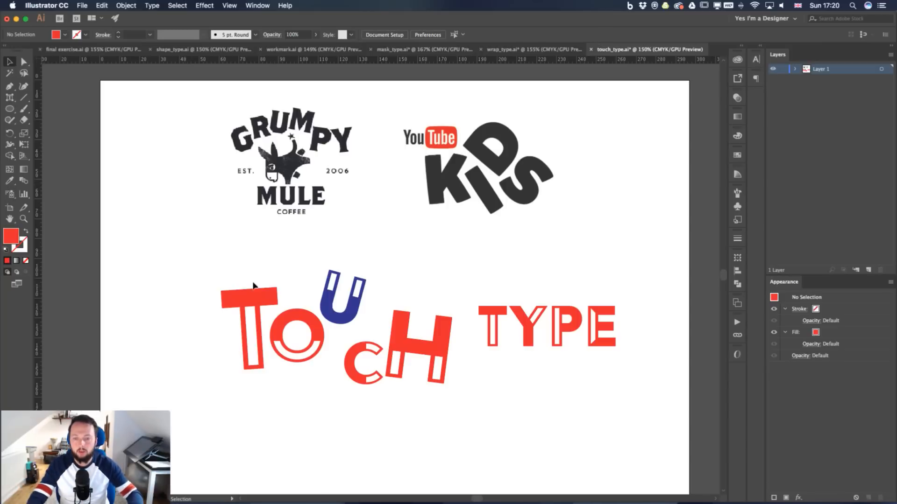
left_click(441, 374)
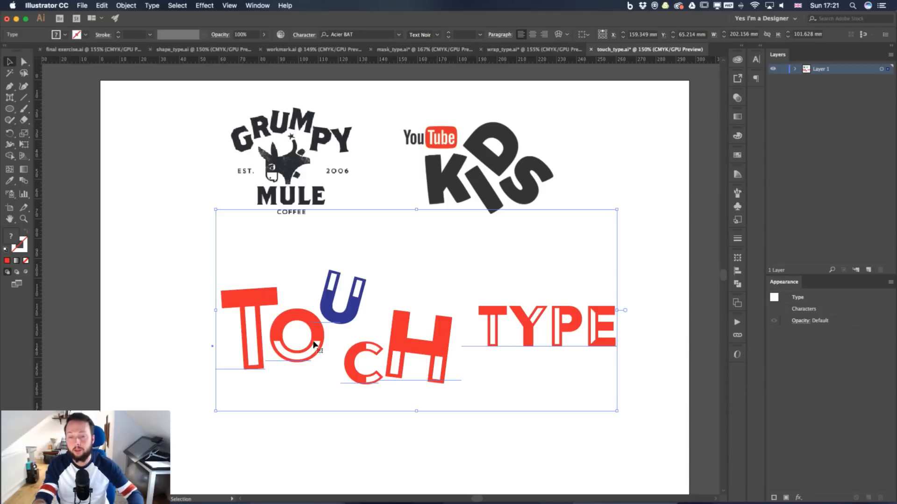
key("t")
left_click_drag(265, 322, 231, 322)
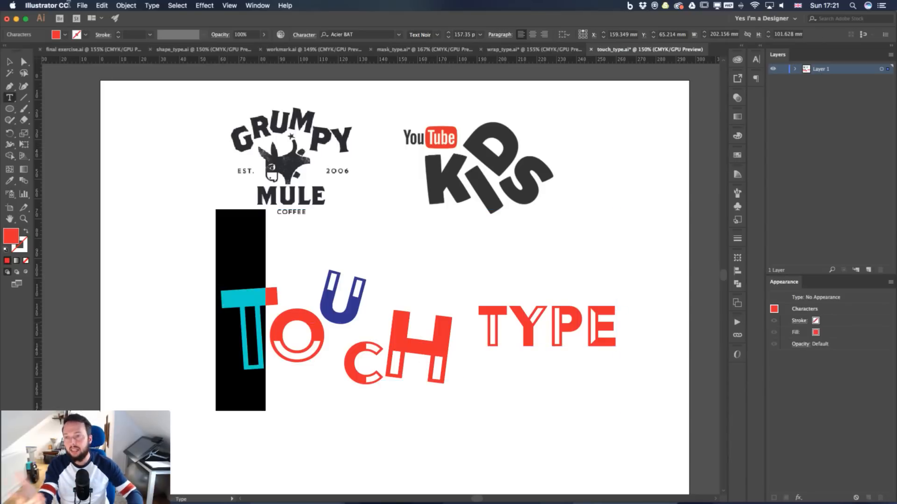
left_click(398, 35)
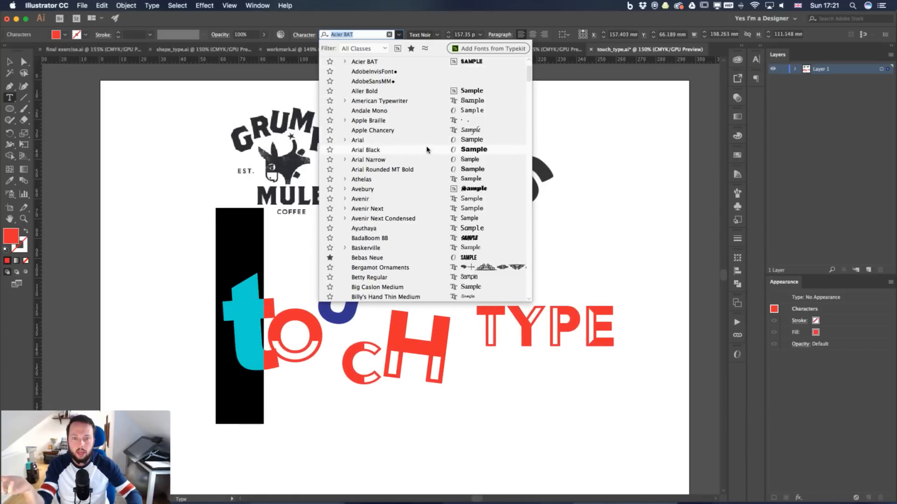
left_click(438, 188)
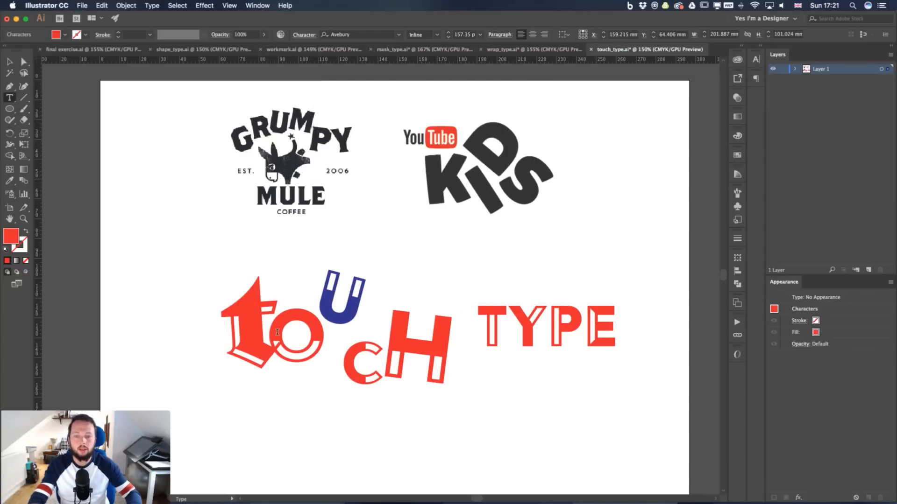
key("Escape")
left_click(151, 285)
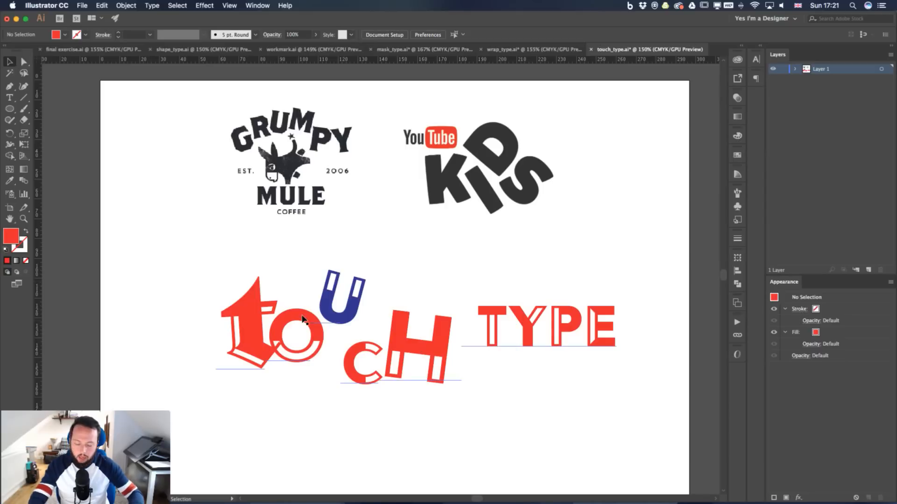
key("t")
left_click_drag(404, 331, 337, 326)
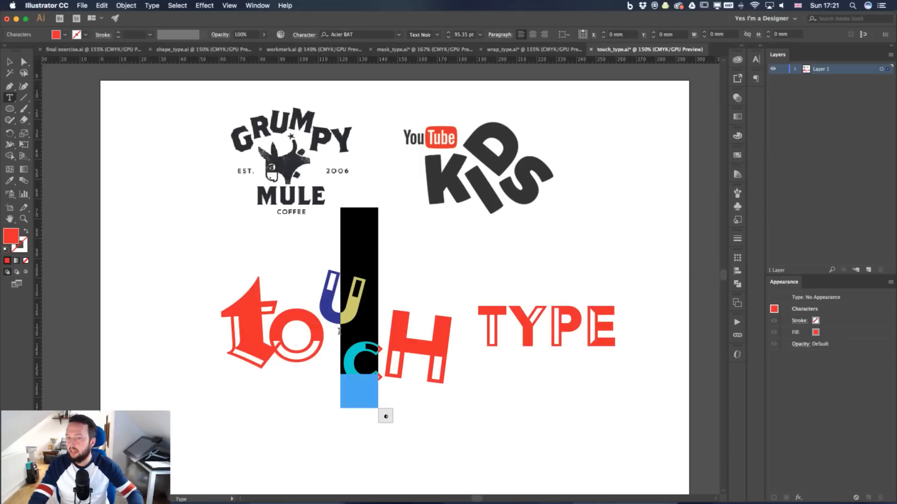
left_click_drag(366, 301, 283, 323)
left_click(316, 303)
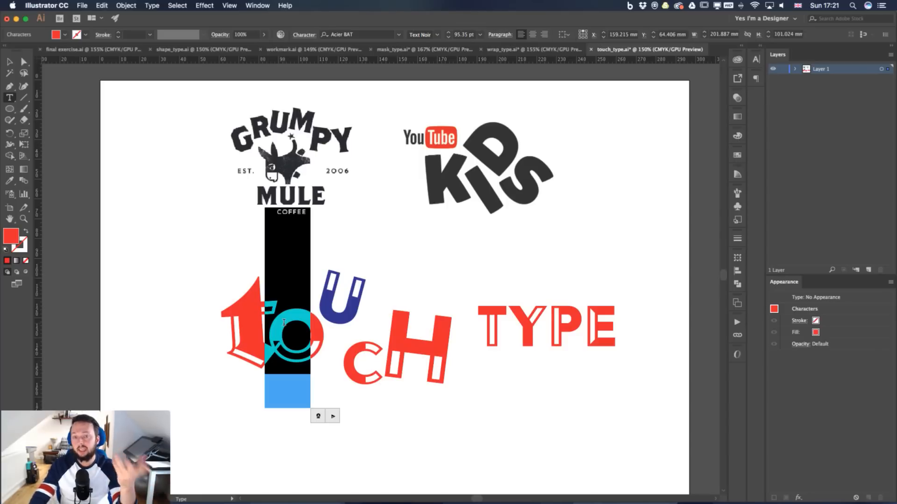
key("Escape")
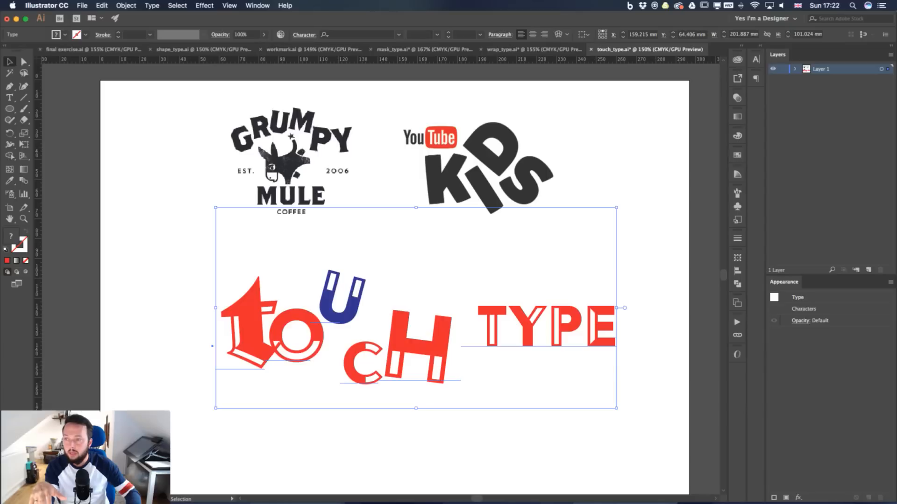
left_click(590, 116)
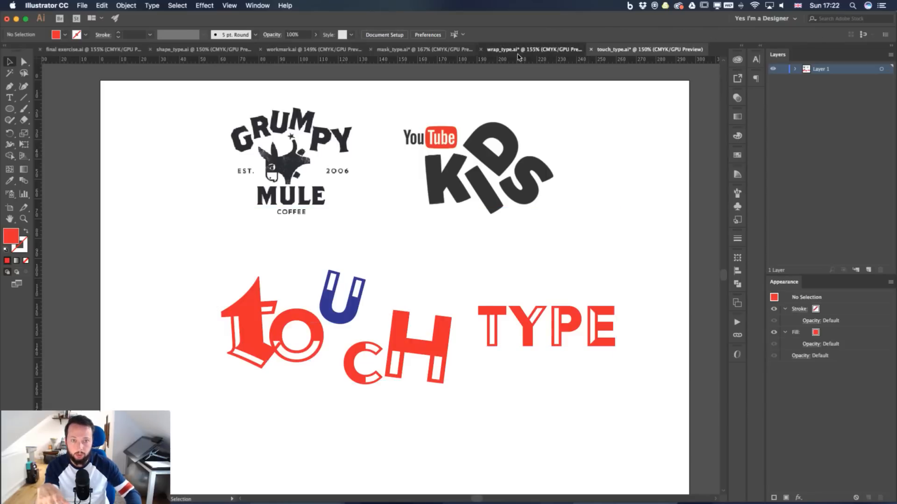
In wrap_type.ai, move the Statue of Liberty over the text block's left edge and the Eiffel Tower to the page's left side
left_click(518, 49)
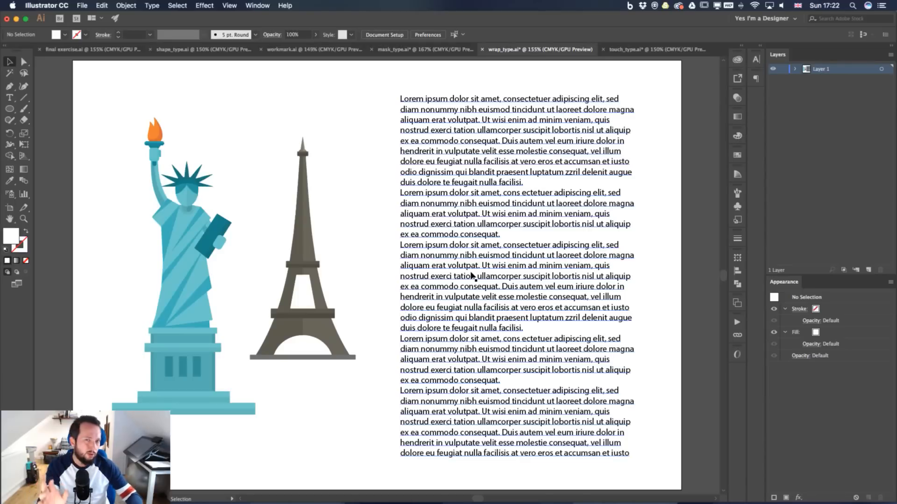
left_click(201, 243)
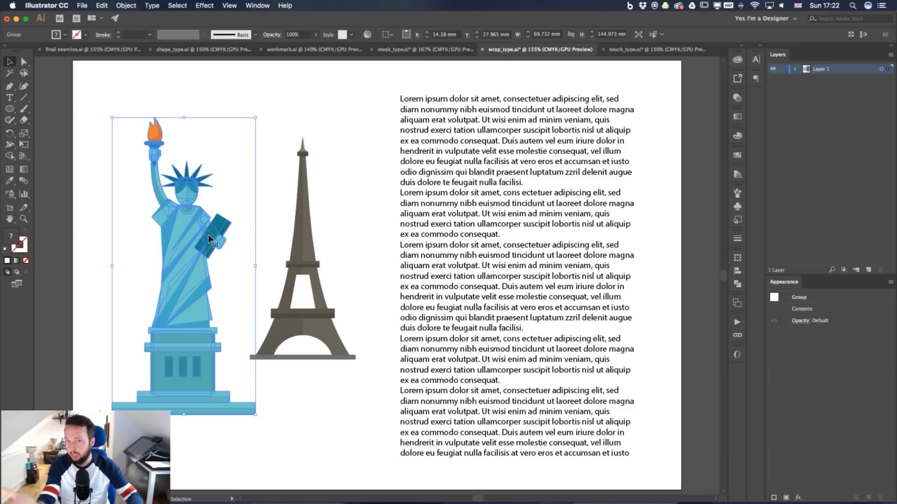
left_click(304, 236)
left_click_drag(181, 241, 384, 242)
left_click_drag(300, 238, 169, 241)
left_click(366, 245)
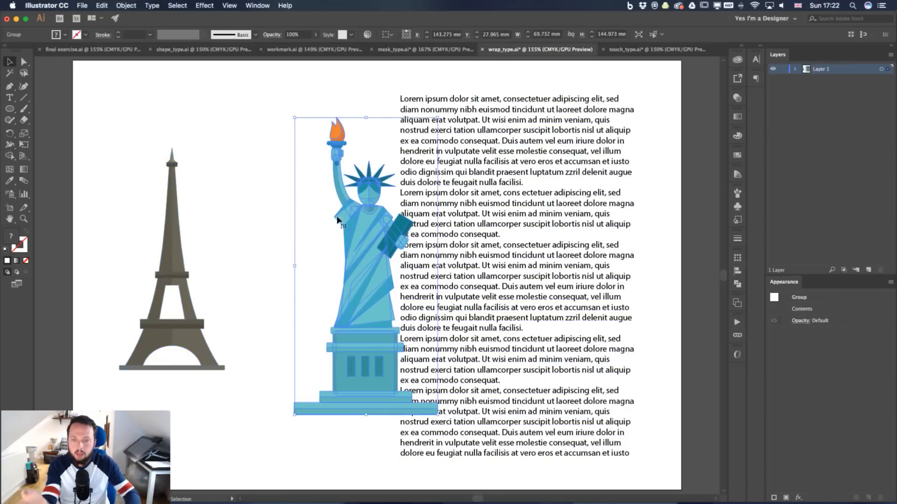
Make a text wrap around the Statue of Liberty, and shift the statue further into the text block
left_click(151, 5)
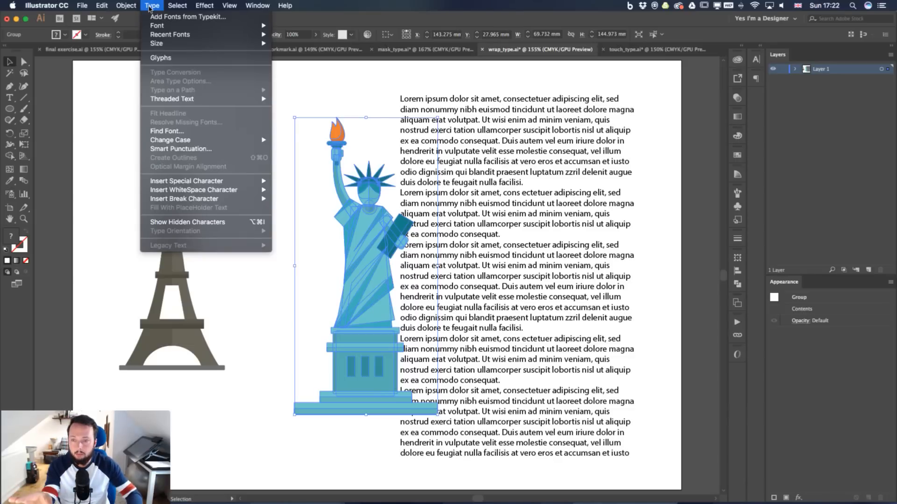
mouse_move(130, 6)
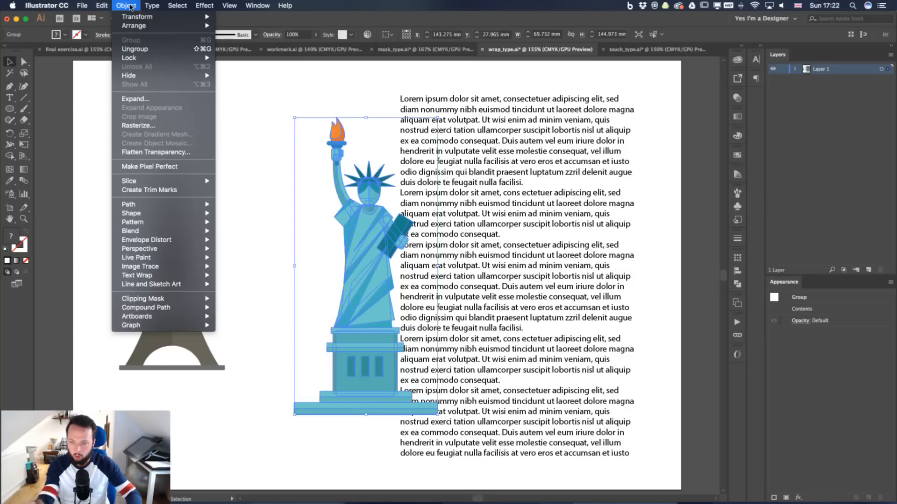
mouse_move(177, 277)
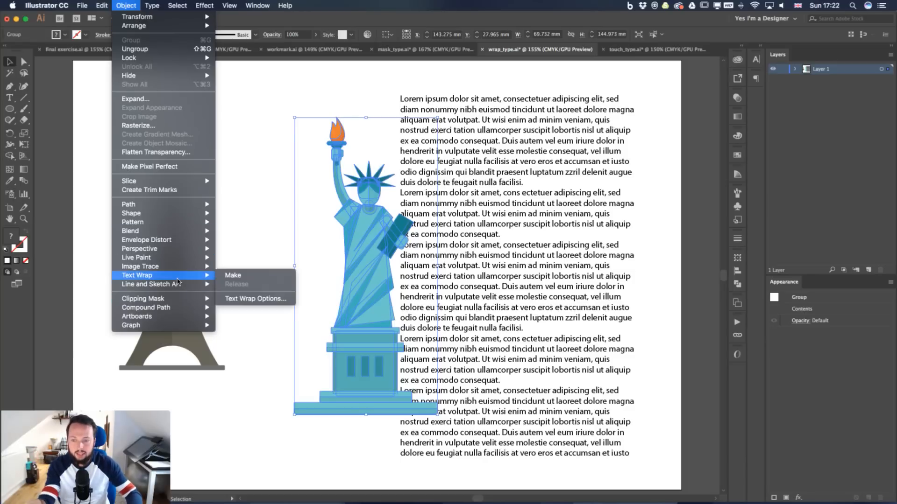
left_click(240, 280)
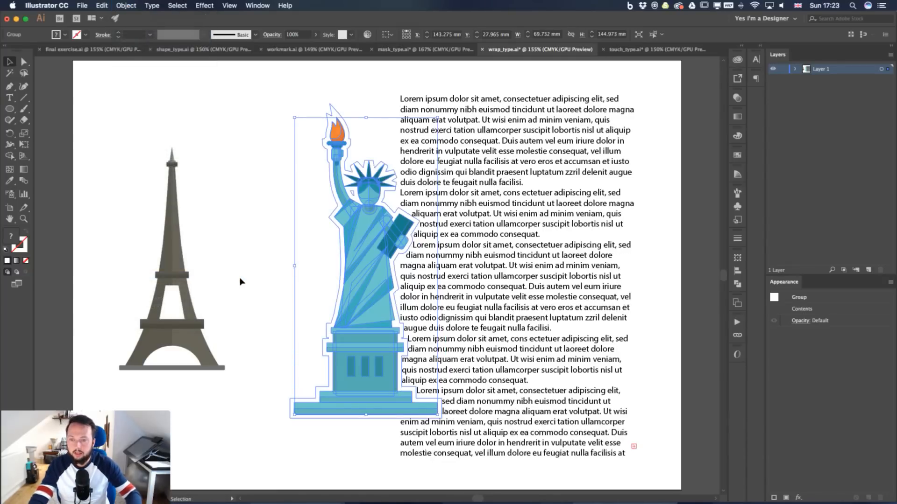
left_click_drag(372, 232, 407, 243)
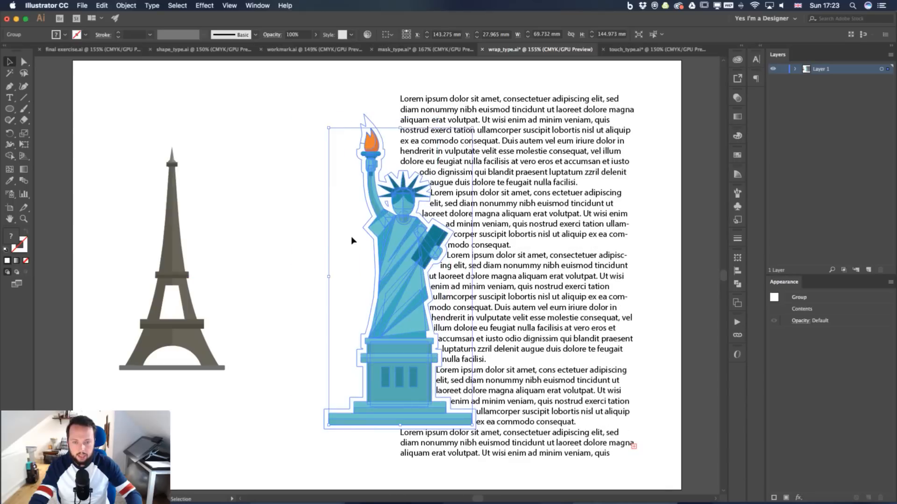
left_click(259, 235)
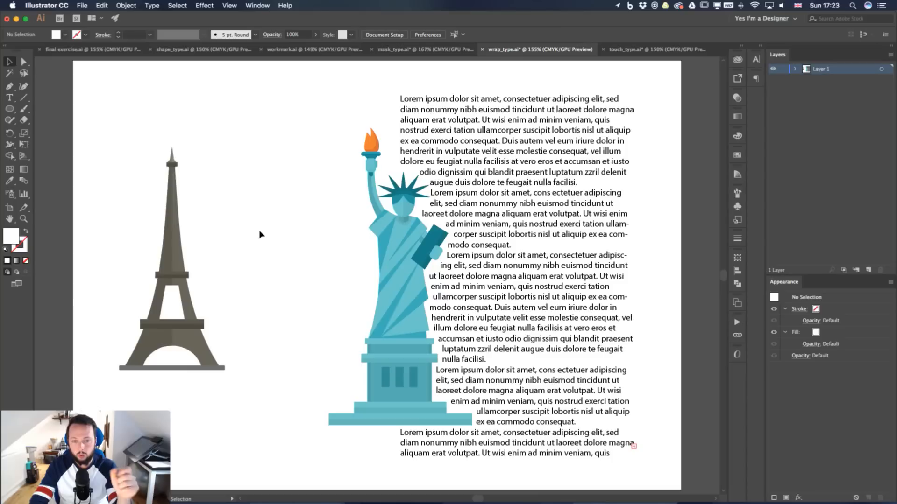
Increase the Statue of Liberty's text wrap offset by a few points
left_click(385, 226)
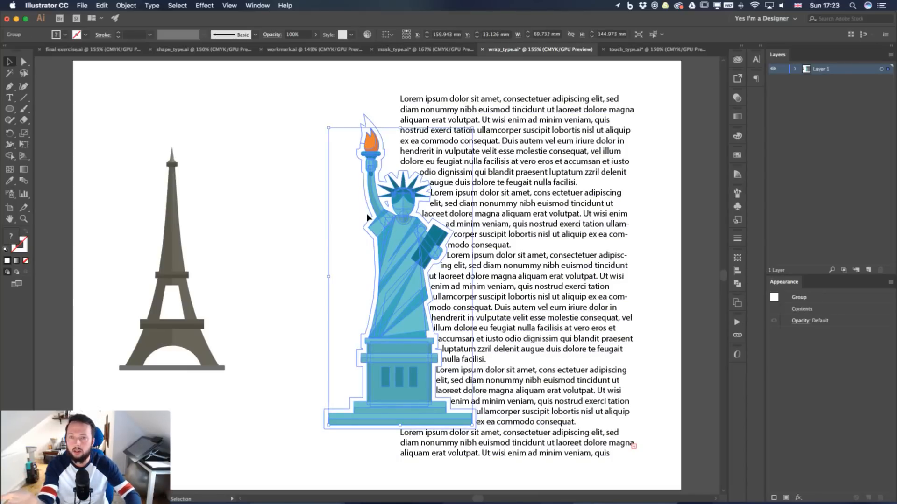
left_click(137, 7)
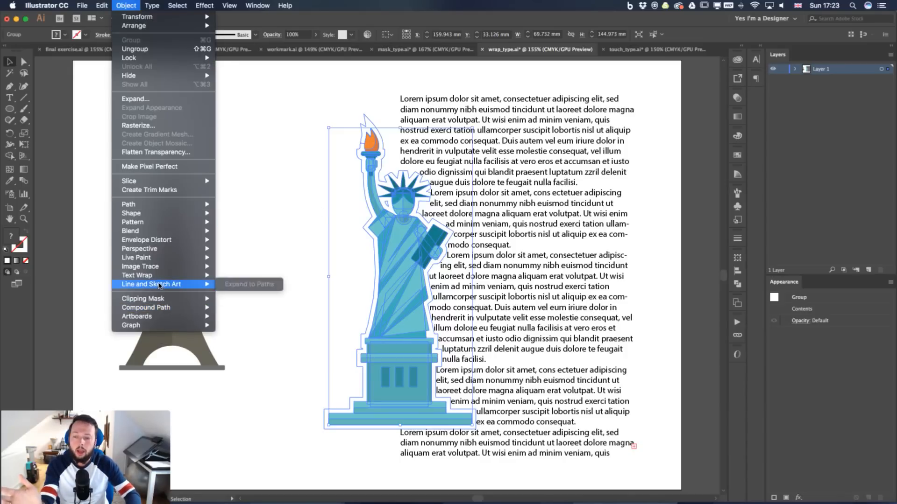
mouse_move(161, 277)
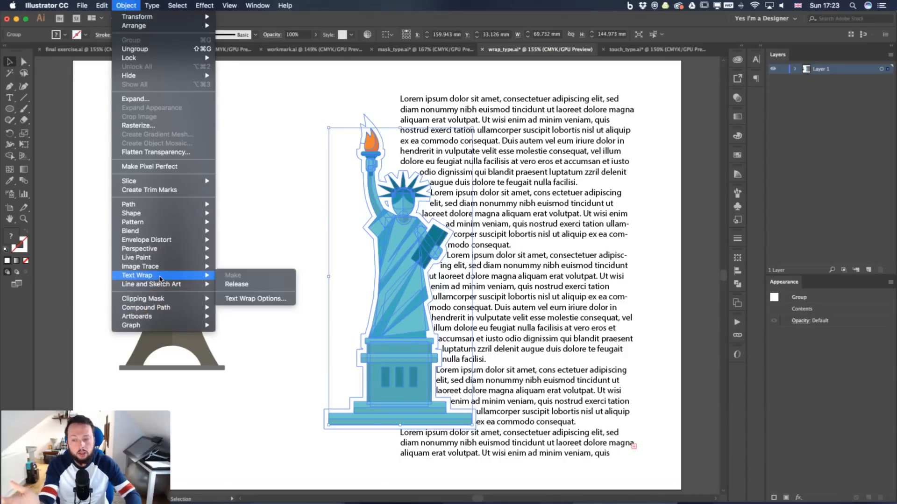
left_click(252, 300)
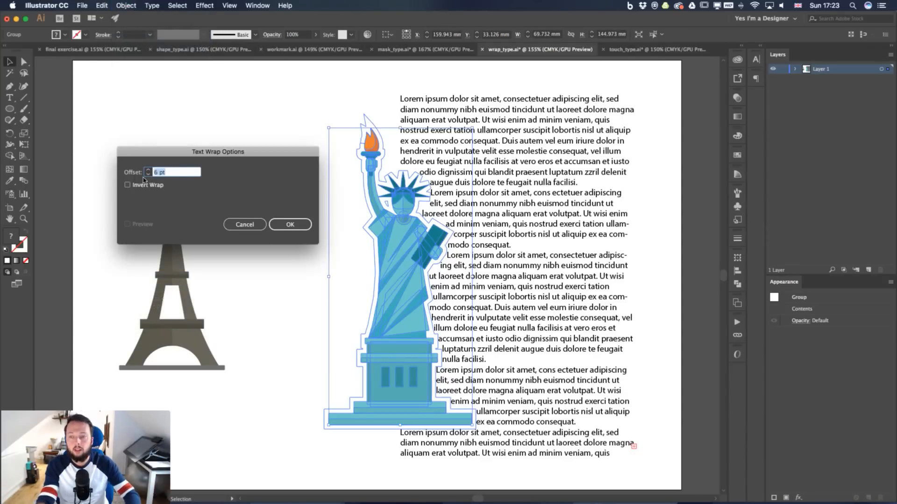
left_click(149, 170)
left_click(148, 171)
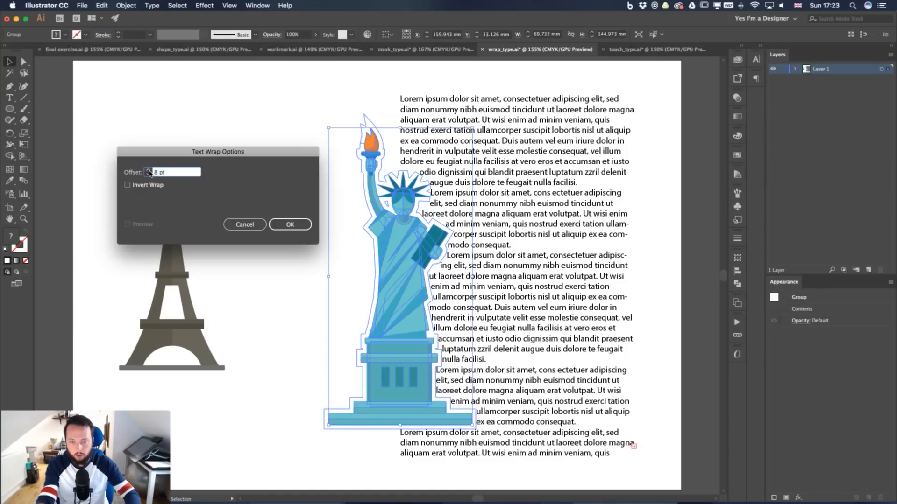
left_click(302, 226)
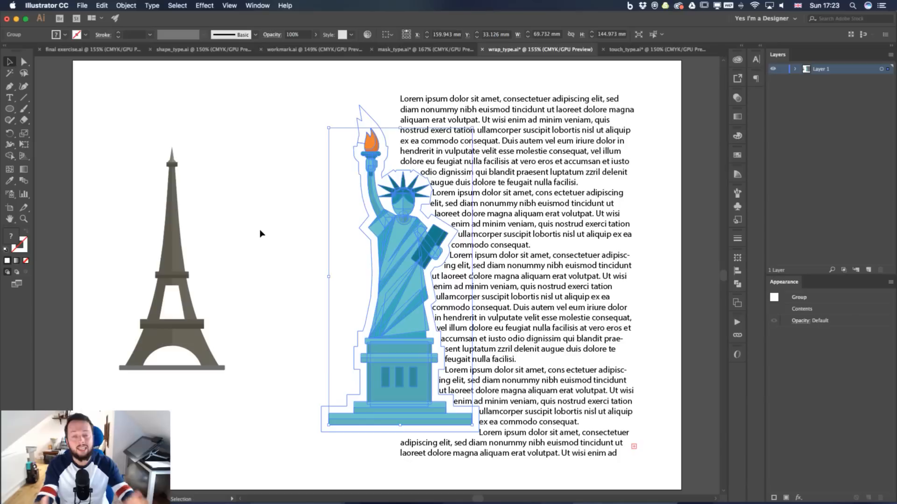
Try a much larger text wrap offset around the statue, undo it and deselect the statue
left_click(125, 5)
mouse_move(164, 277)
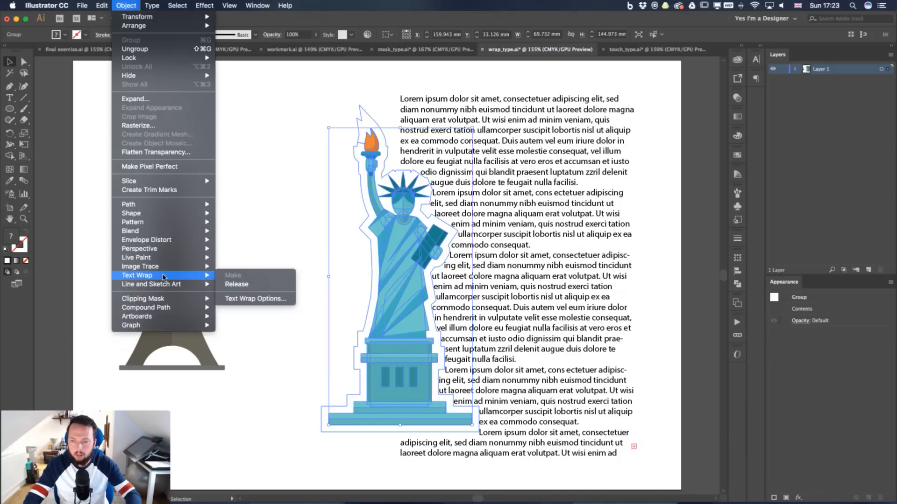
left_click(241, 298)
left_click(147, 171)
left_click(290, 224)
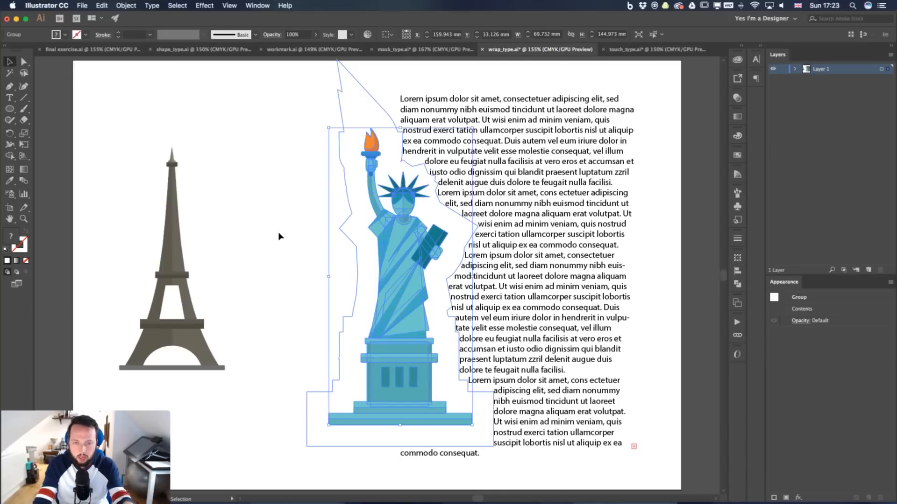
key("super+z")
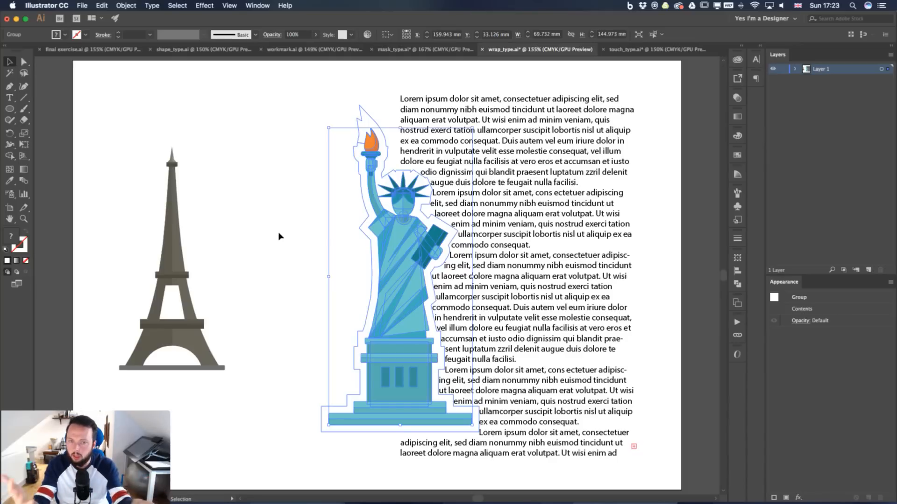
left_click(276, 234)
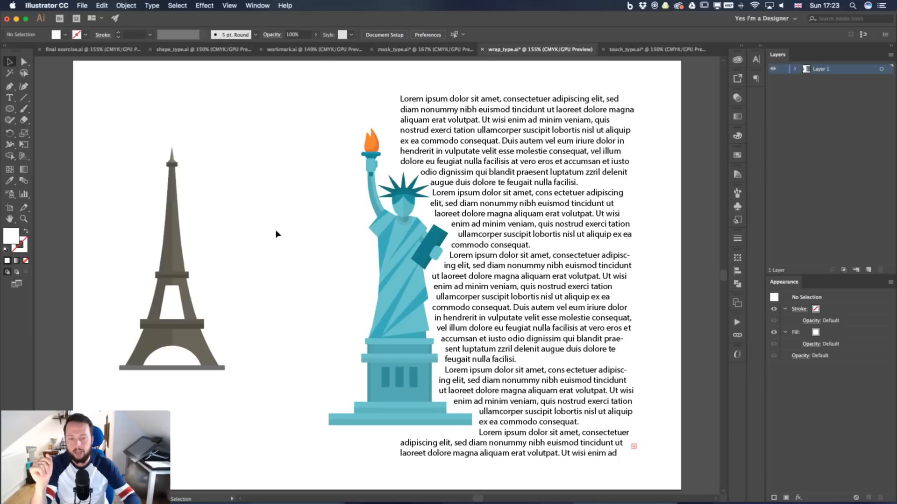
Move the Statue of Liberty to the right side of the text block and deselect it
left_click_drag(401, 239, 604, 220)
left_click(685, 132)
scroll(654, 131, "right", 4)
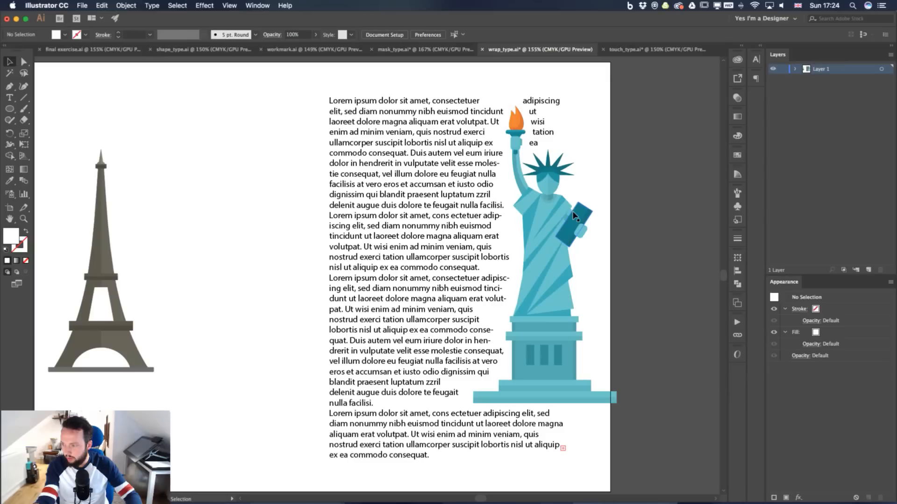
left_click_drag(202, 281, 437, 271)
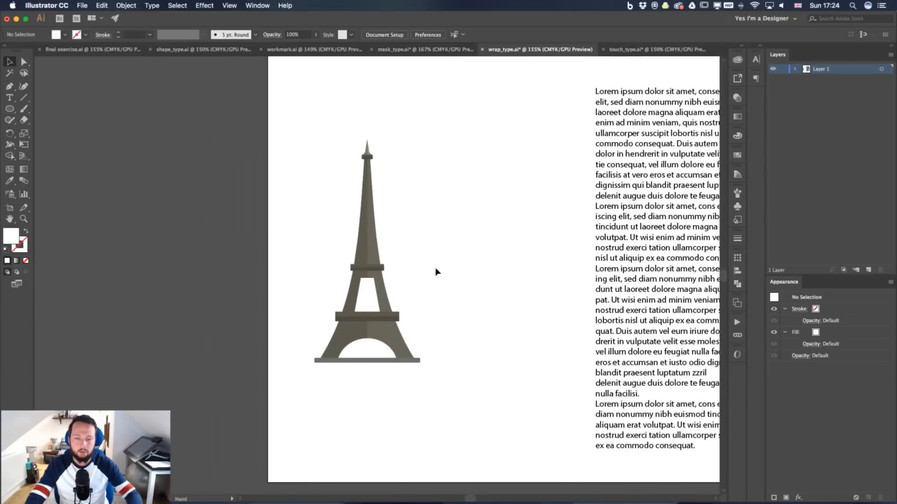
Switch to touch_type.ai, select the TOUCH TYPE lettering and open its character settings
left_click(636, 51)
left_click(433, 359)
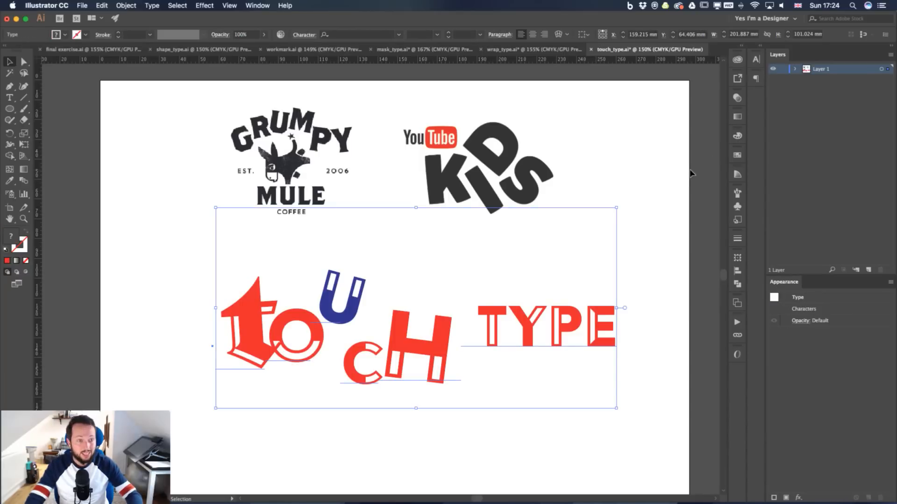
left_click(756, 59)
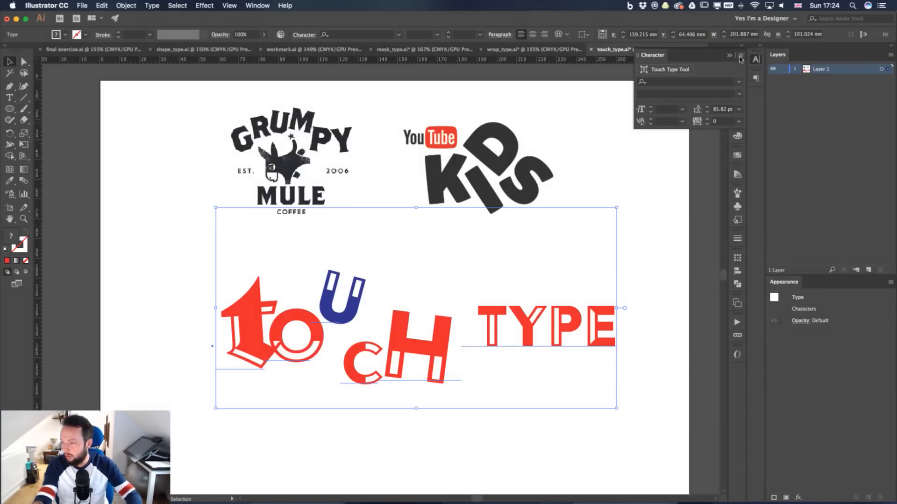
left_click(263, 8)
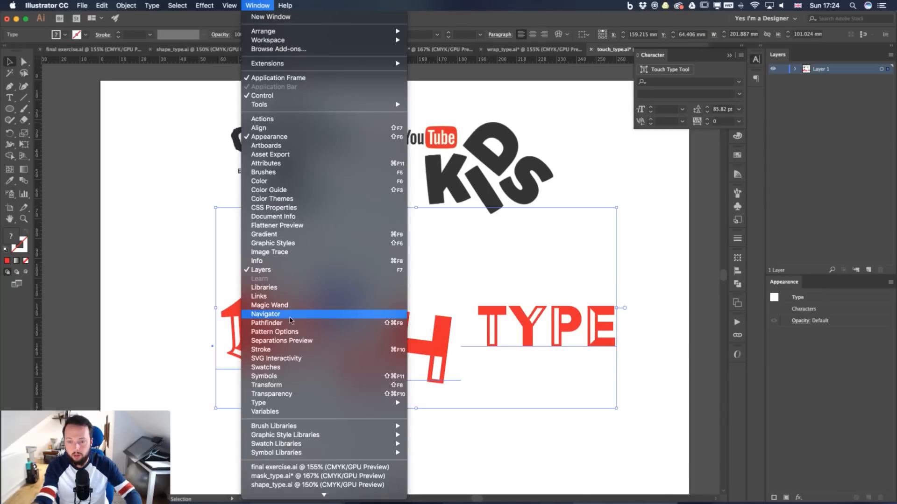
mouse_move(306, 402)
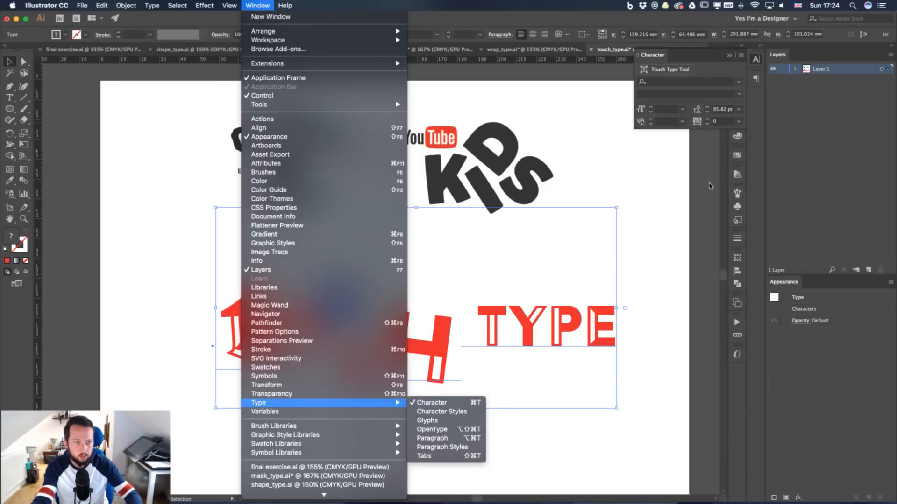
left_click(724, 67)
Reset the character settings of the TOUCH TYPE lettering and deselect it
left_click(740, 56)
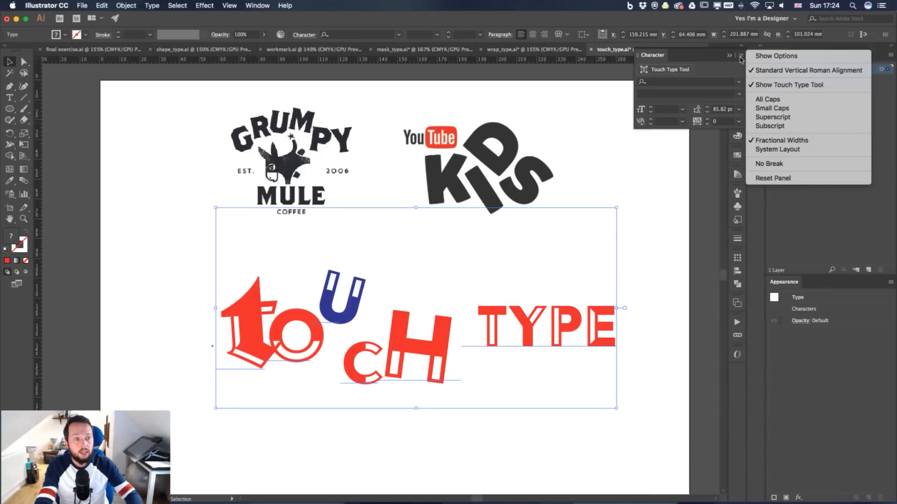
left_click(782, 180)
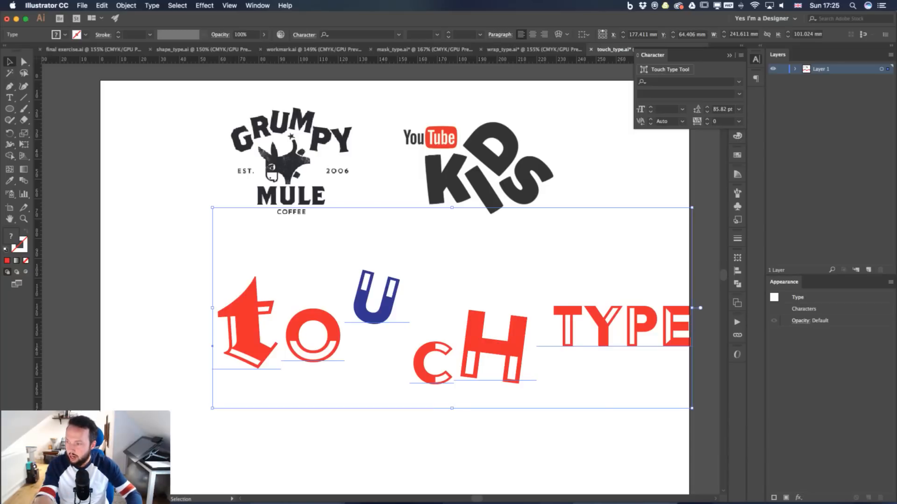
left_click(146, 367)
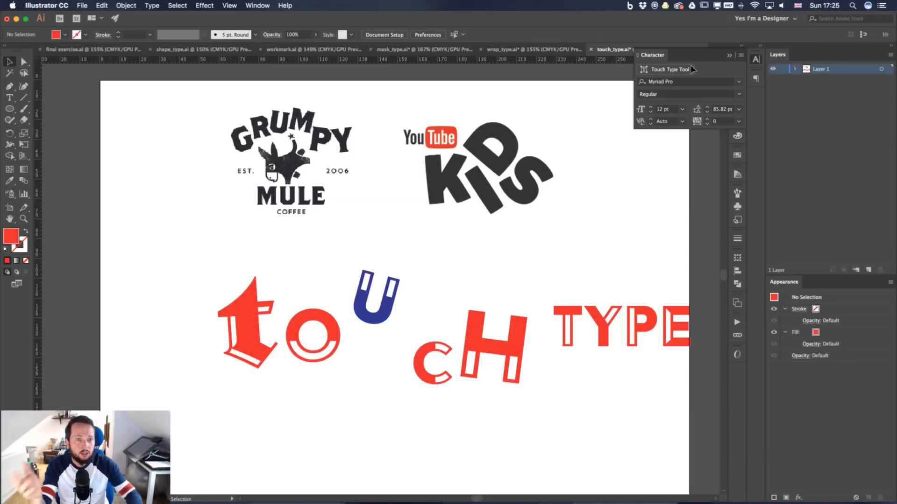
Switch to mask_type.ai and select the full elephant photo beside the INSIDE artwork
left_click(542, 49)
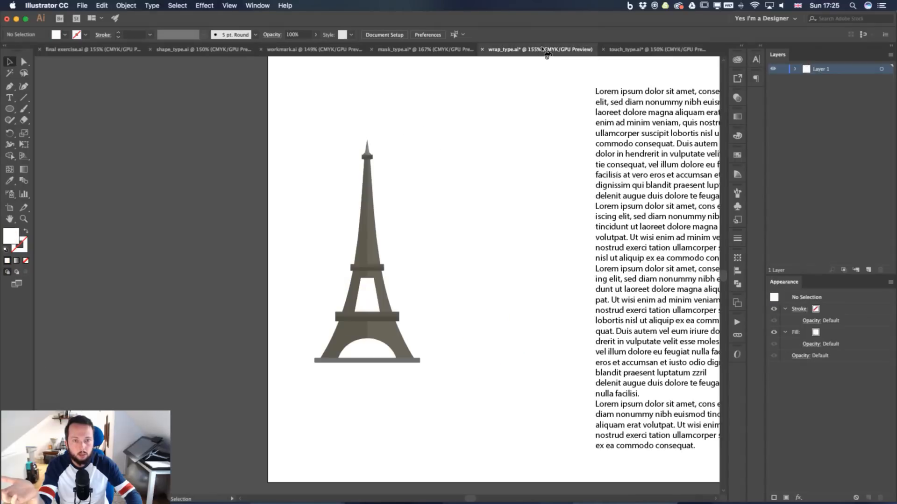
left_click(411, 49)
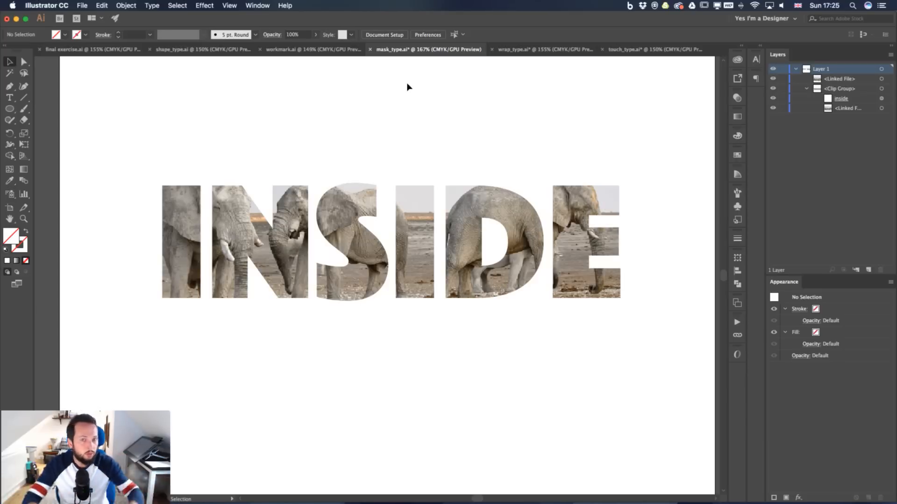
left_click_drag(705, 208, 338, 198)
left_click_drag(481, 206, 231, 216)
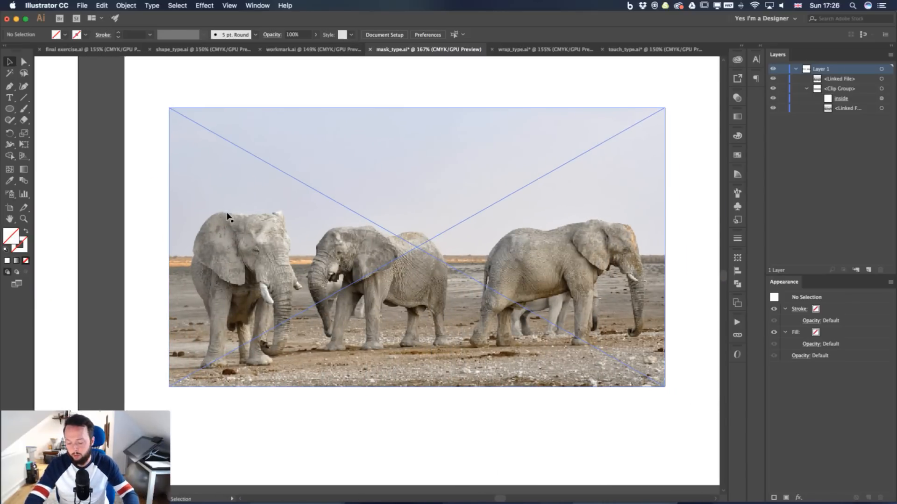
left_click_drag(152, 178, 146, 178)
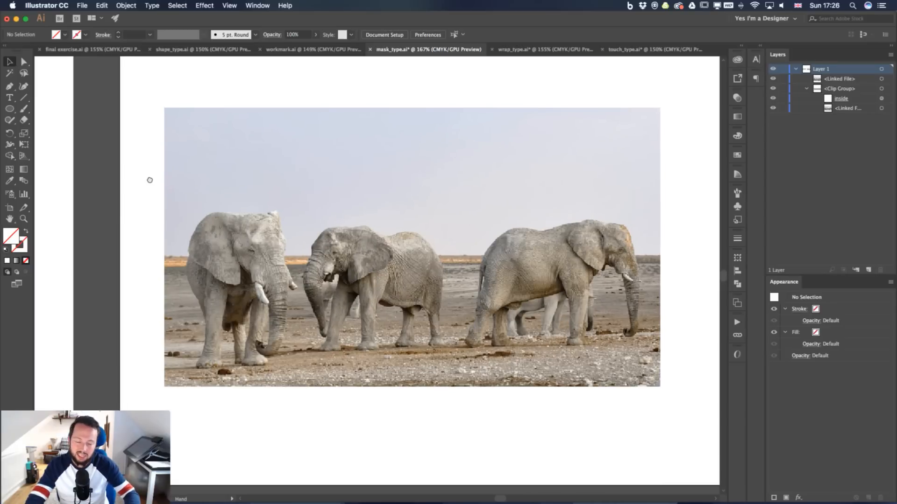
left_click(256, 169)
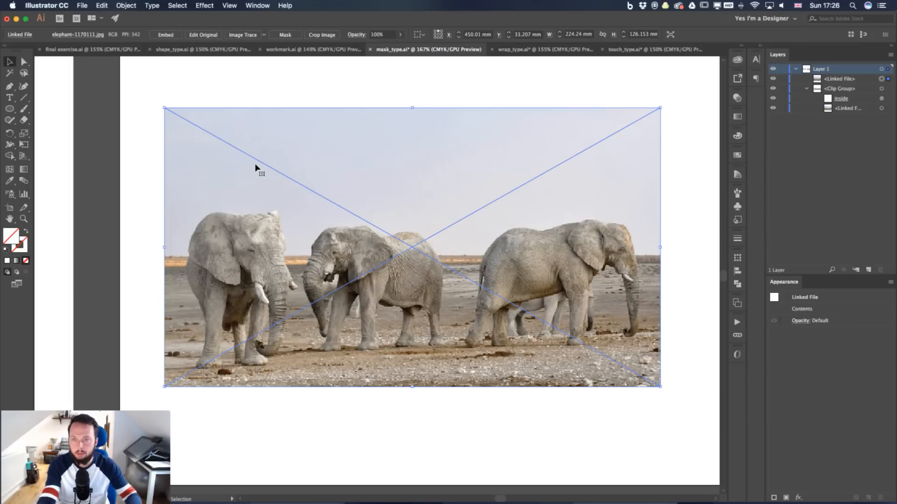
Look up the Place command for importing an image, without running it
left_click(102, 5)
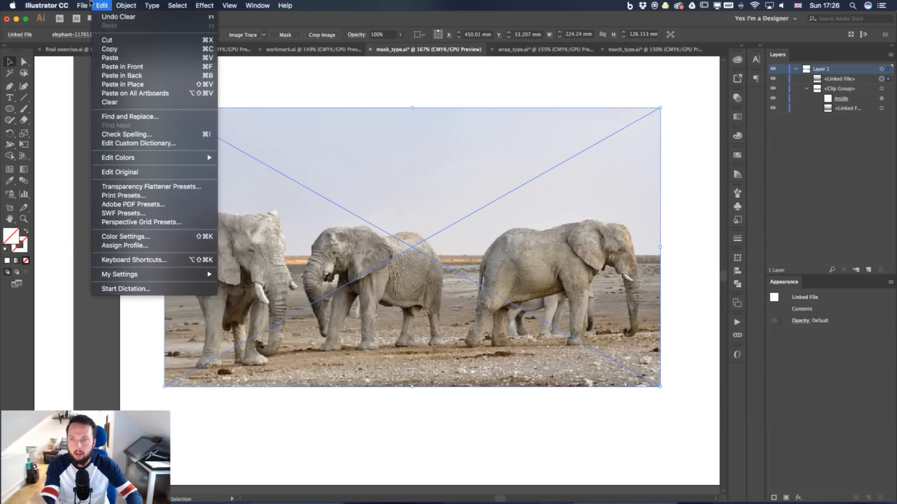
mouse_move(82, 5)
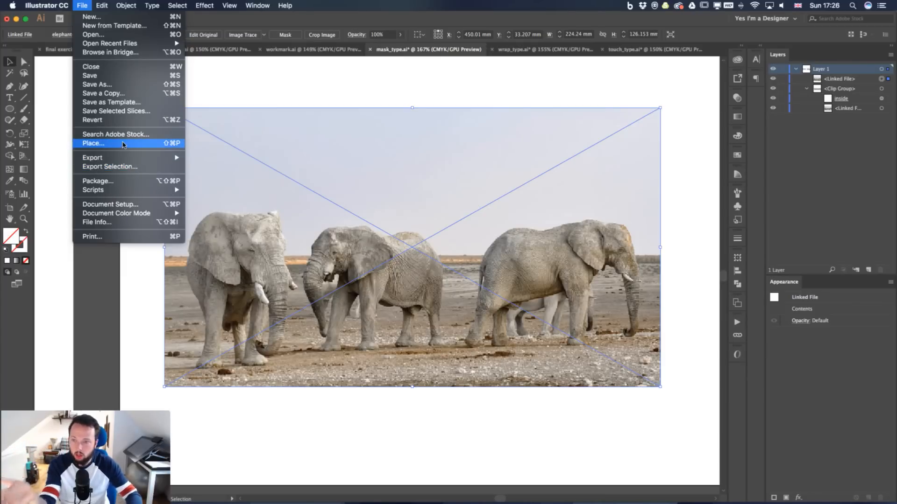
left_click(96, 326)
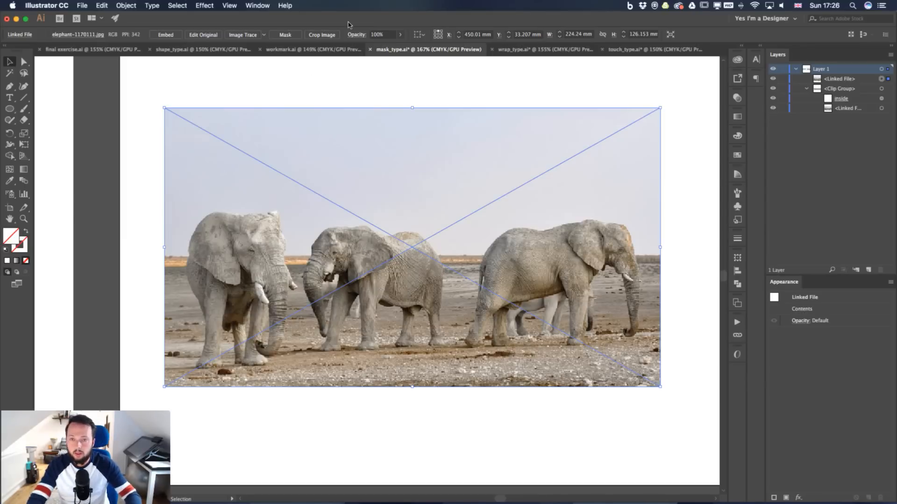
Crop the linked elephant photo to the two leftmost elephants, about 131 × 93 mm
left_click(323, 35)
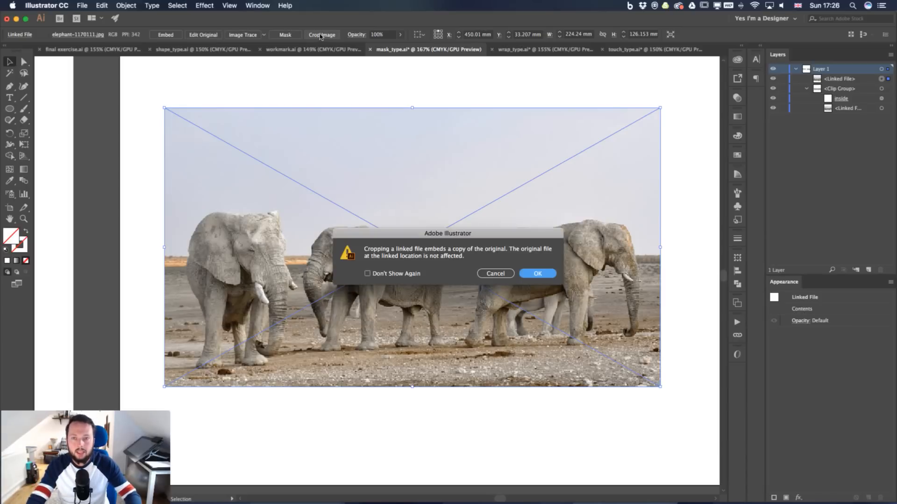
left_click(537, 271)
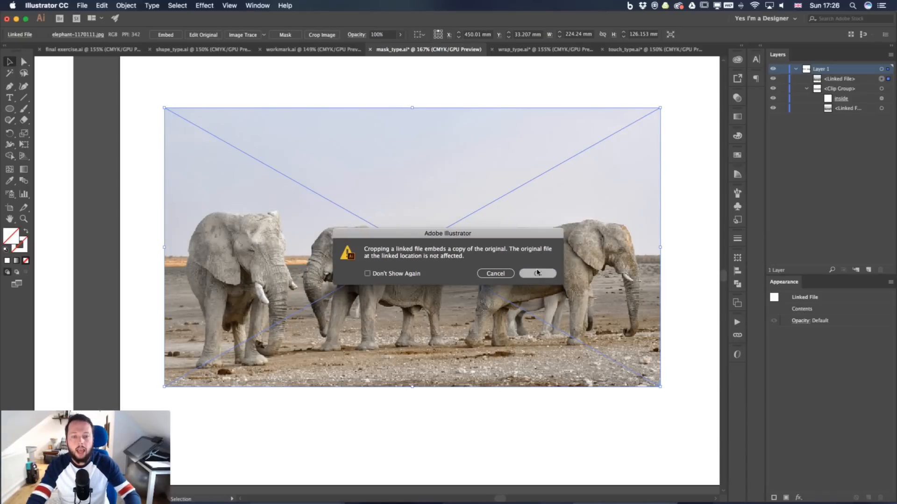
left_click_drag(658, 110, 452, 182)
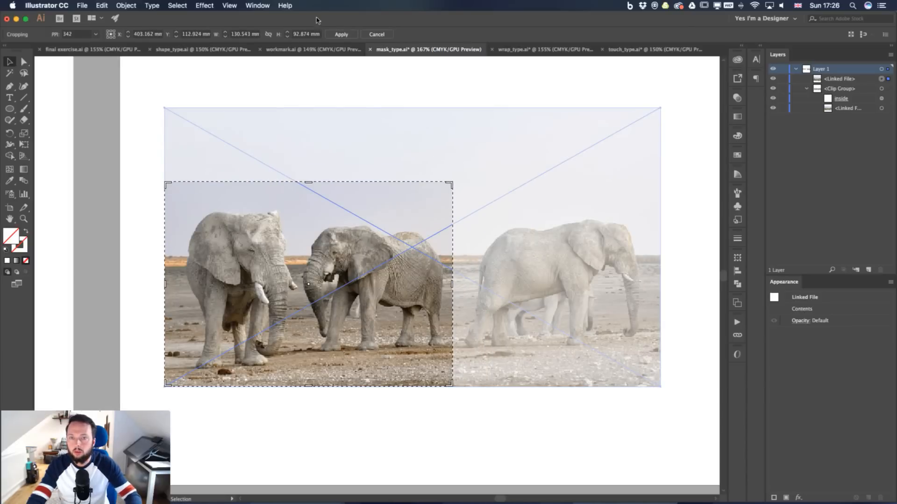
left_click(341, 35)
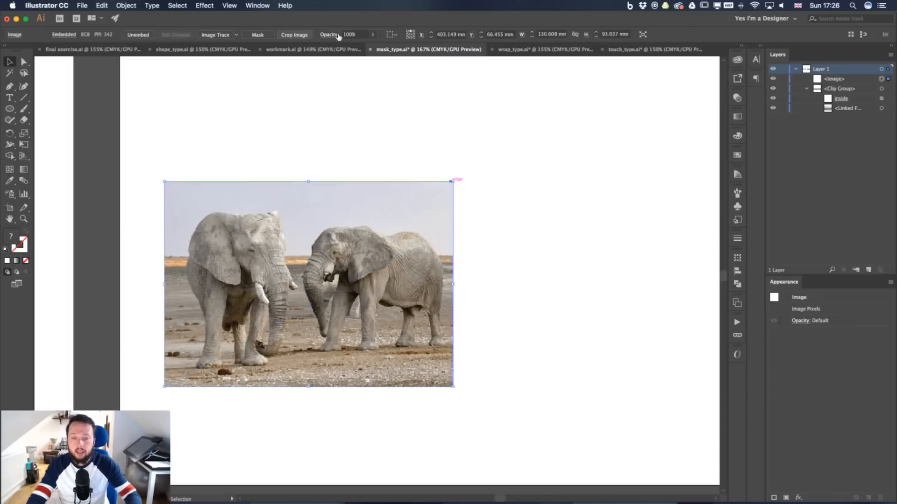
Move the cropped photo toward the artboard's centre, cancel a second crop, and undo back to the full, deselected photo
left_click_drag(380, 232, 481, 206)
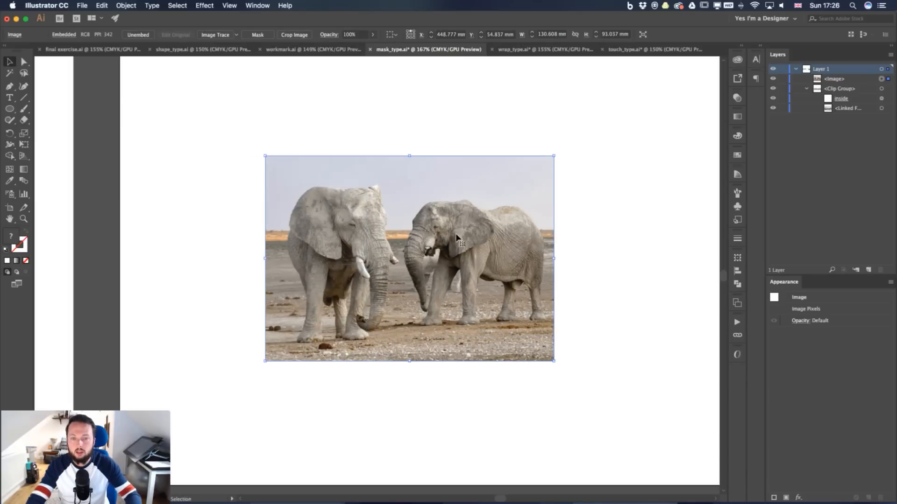
left_click(294, 35)
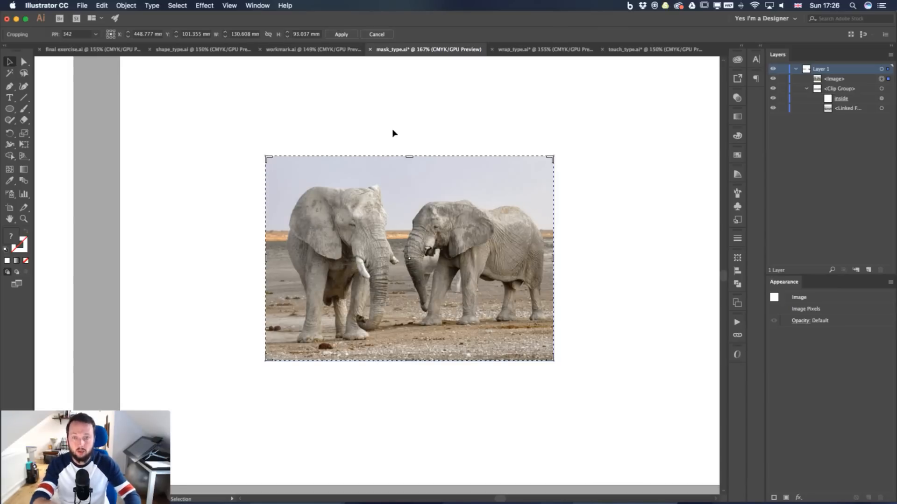
left_click(377, 35)
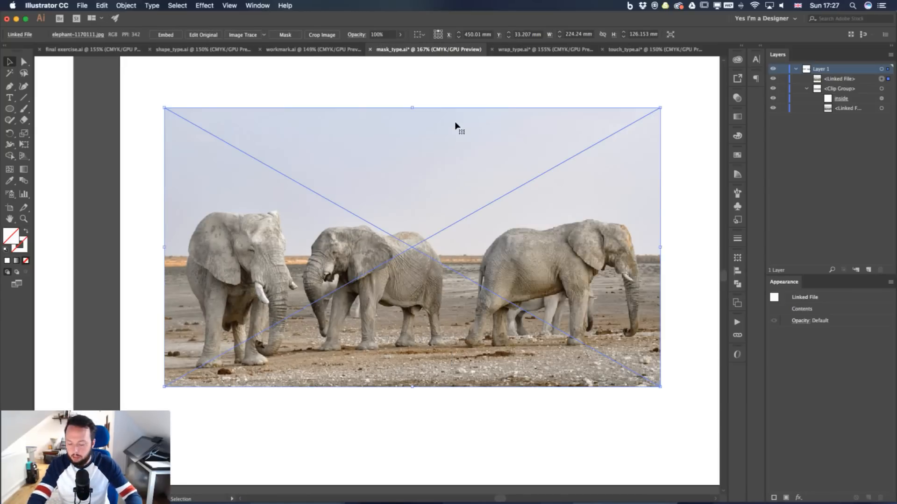
left_click(401, 96)
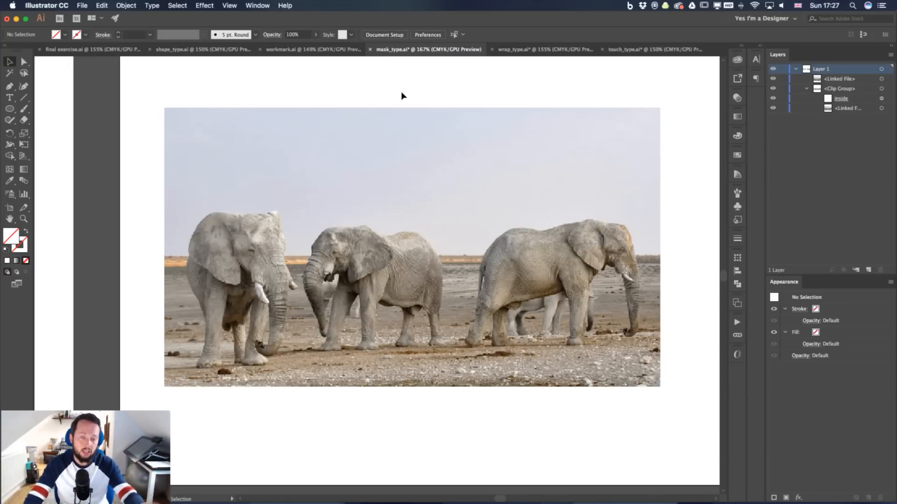
Add the text "ELEPHANTS" and scale it to about 96 pt across the middle of the elephant photo
key("t")
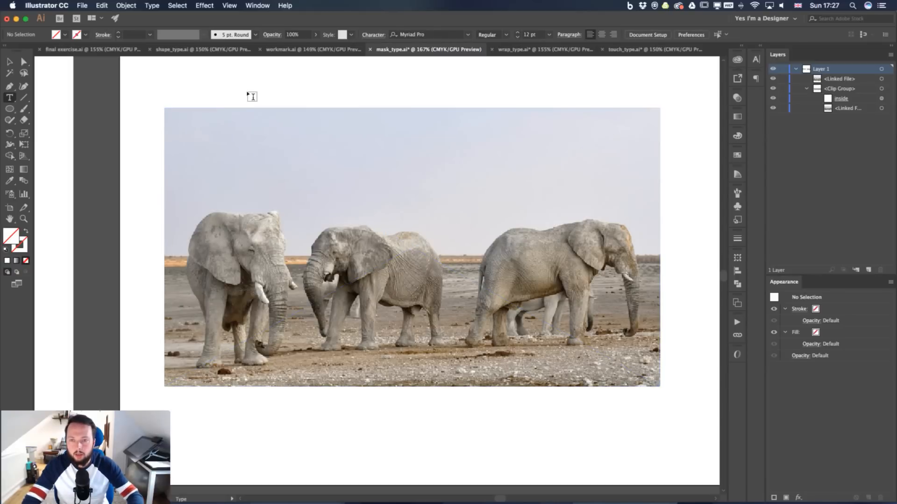
left_click(248, 91)
type("EL")
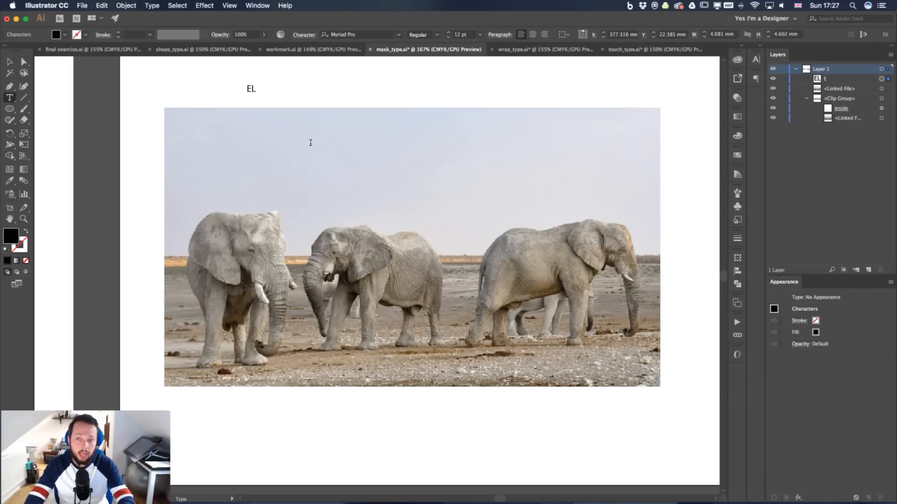
type("EPHANTS")
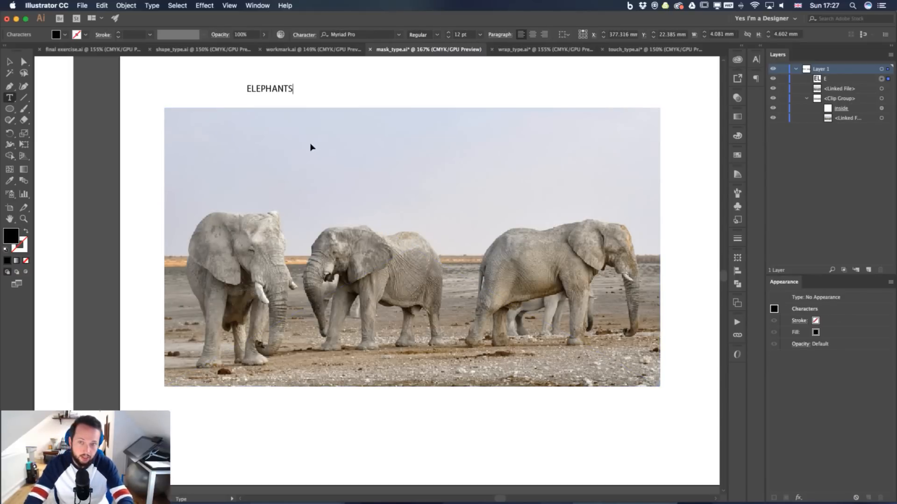
key("Escape")
left_click_drag(294, 92, 614, 166)
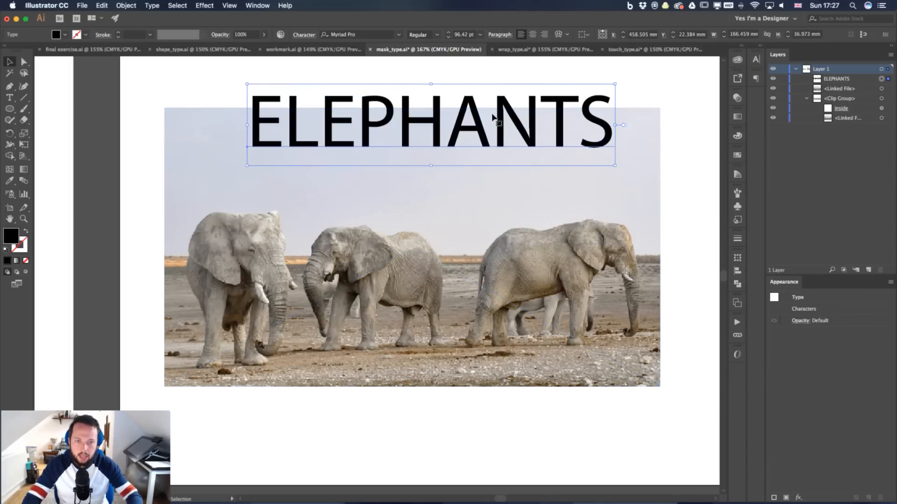
left_click_drag(499, 115, 469, 226)
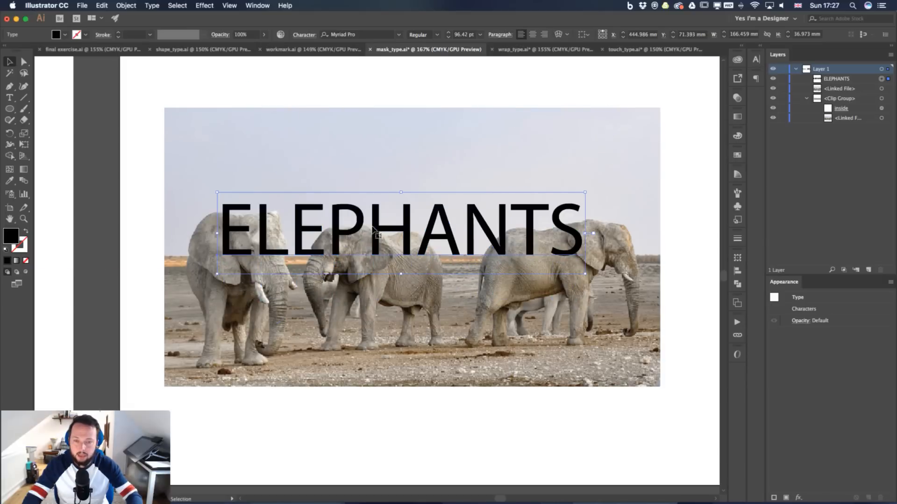
Set the font of the whole ELEPHANTS text to Heavitas
double_click(375, 230)
key("super+a")
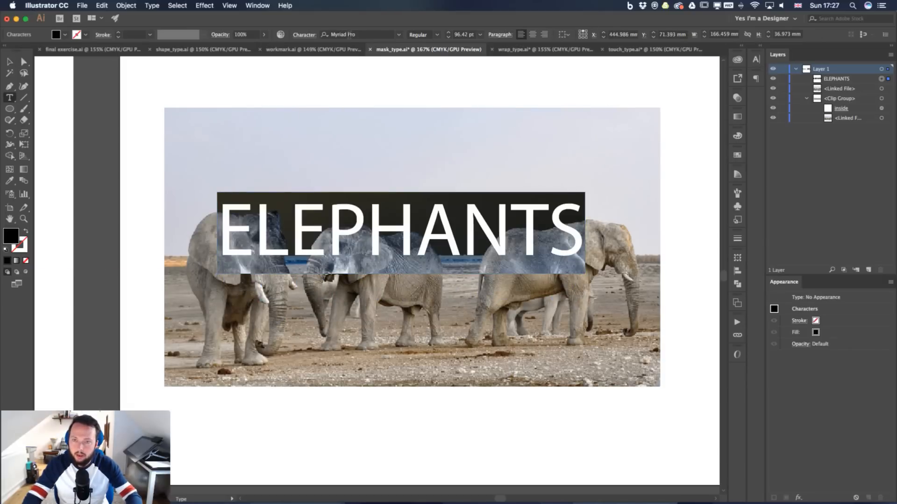
left_click(329, 34)
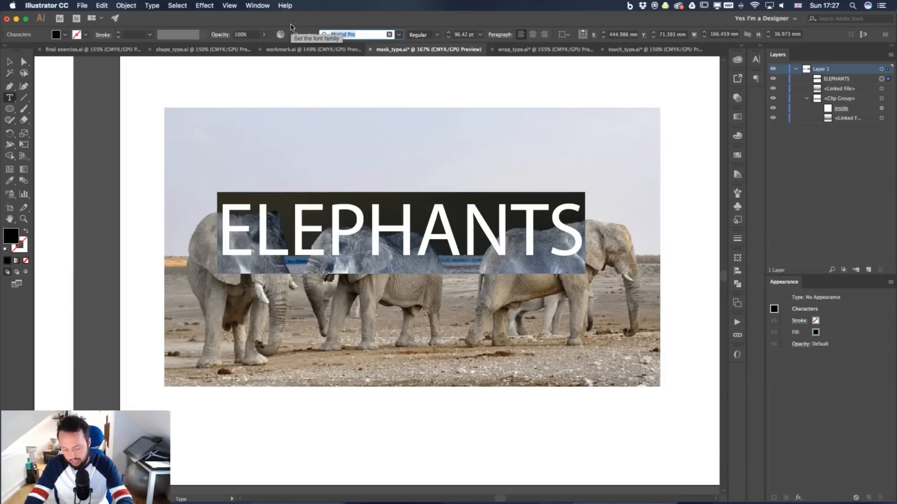
type("he")
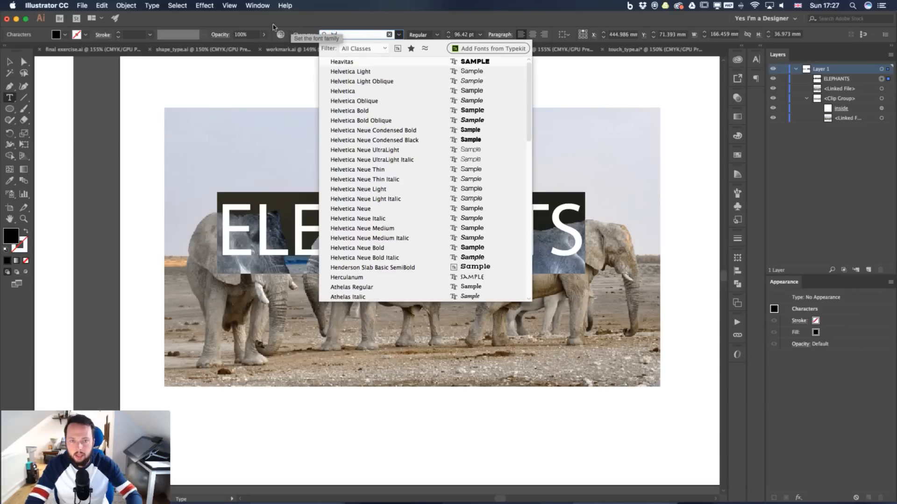
left_click(367, 62)
key("Escape")
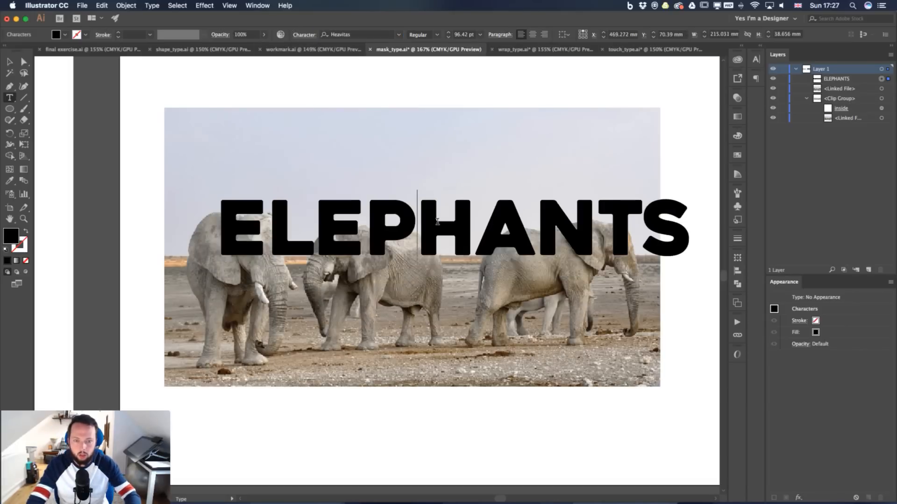
Reposition the ELEPHANTS text over the three elephants and resize it to about 95 pt, spanning most of the photo's width
left_click_drag(693, 190, 663, 193)
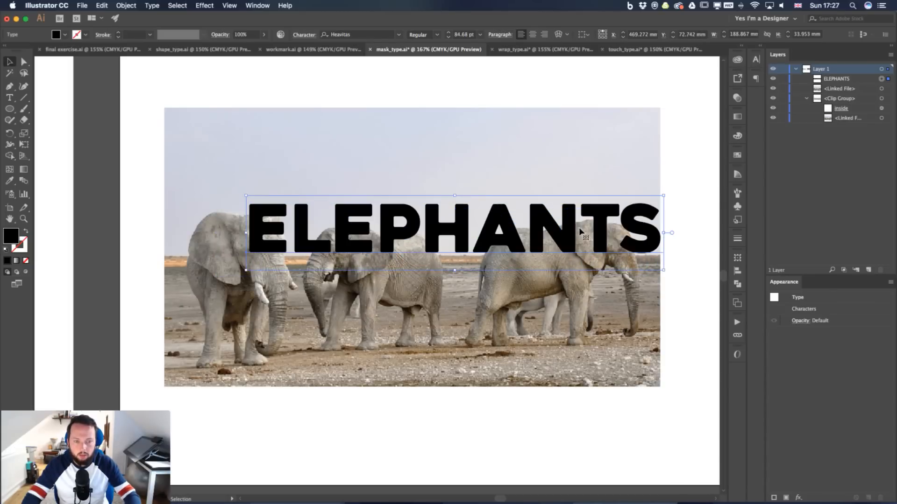
left_click_drag(594, 221, 526, 263)
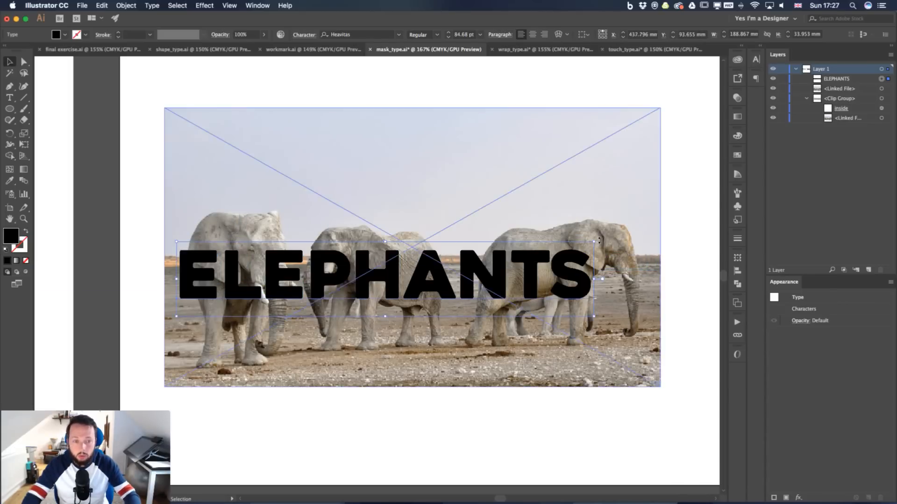
left_click_drag(596, 241, 646, 200)
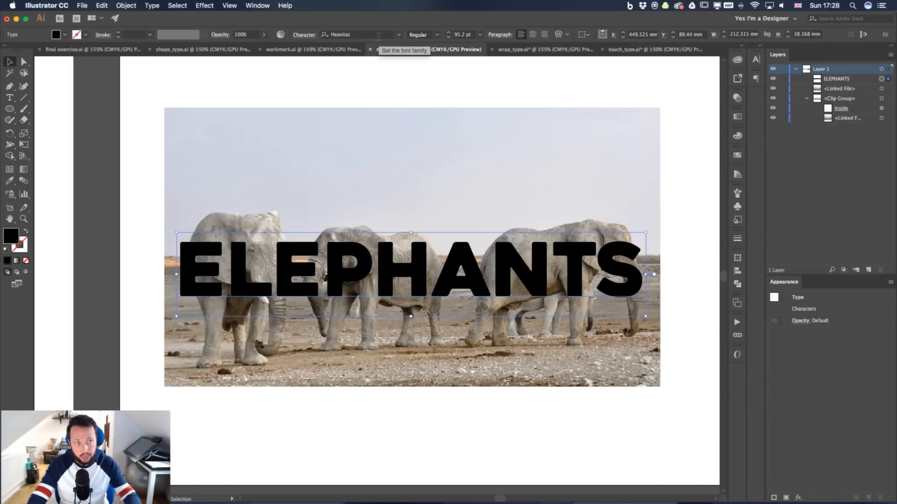
Move the ELEPHANTS text slightly higher so it covers the upper bodies of the elephants
left_click(398, 35)
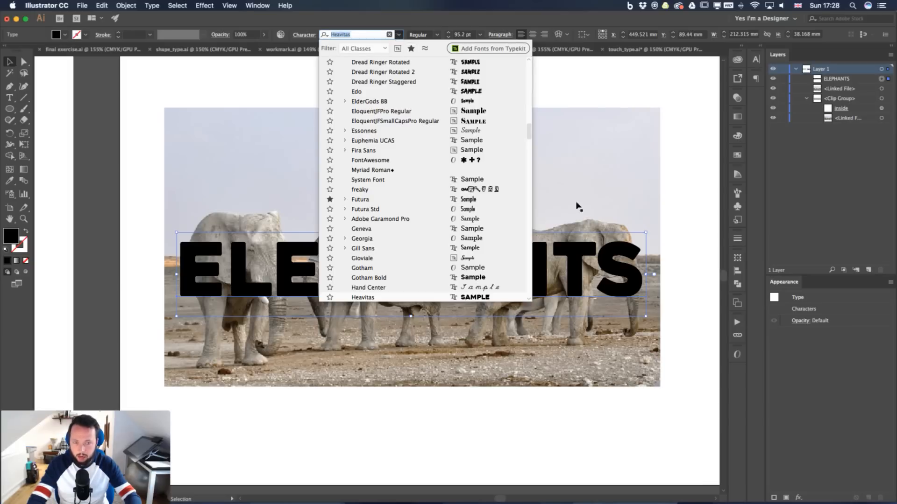
left_click(584, 268)
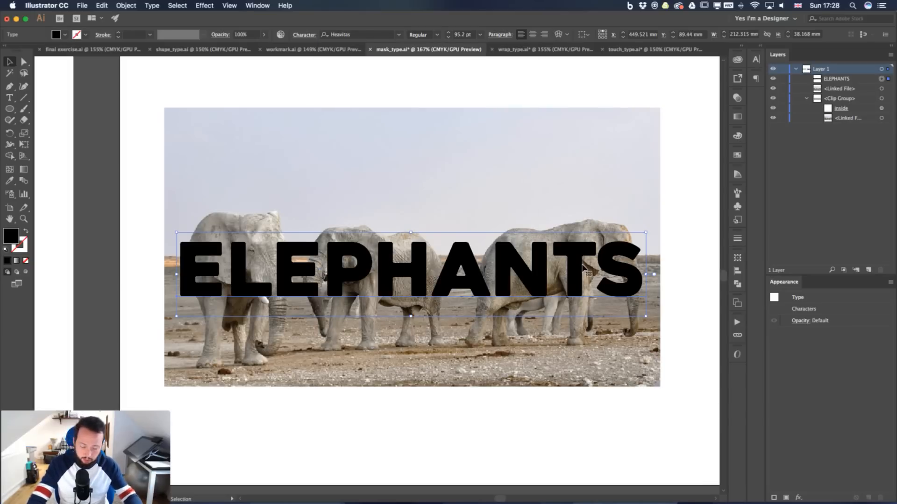
left_click_drag(535, 269, 531, 248)
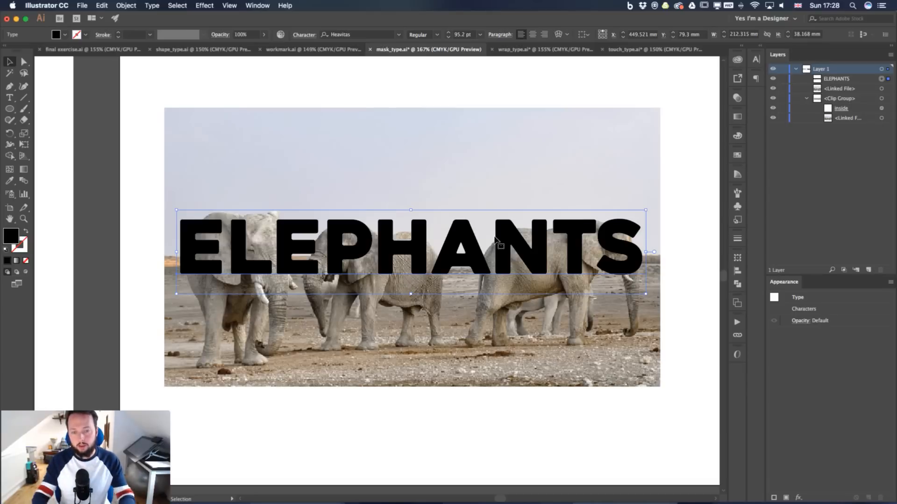
Make a clipping mask from the ELEPHANTS text and the elephant photo, and deselect the result
left_click_drag(707, 195, 552, 288)
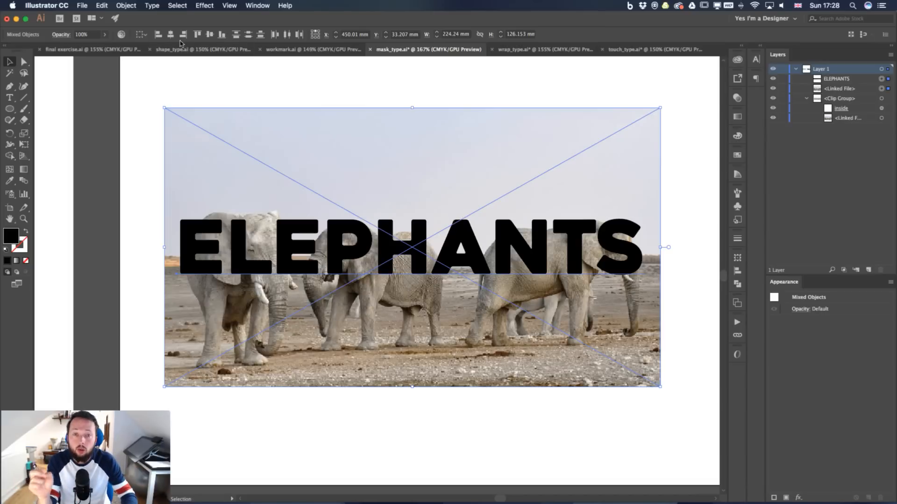
left_click(126, 5)
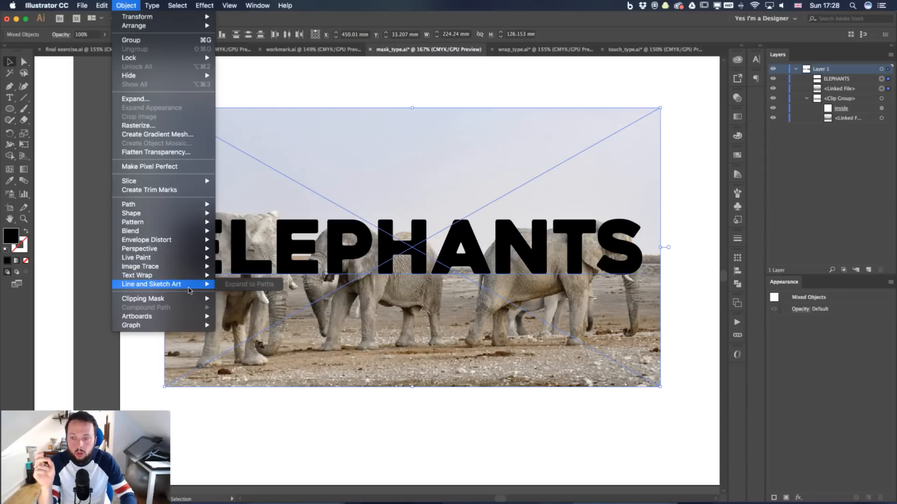
mouse_move(173, 300)
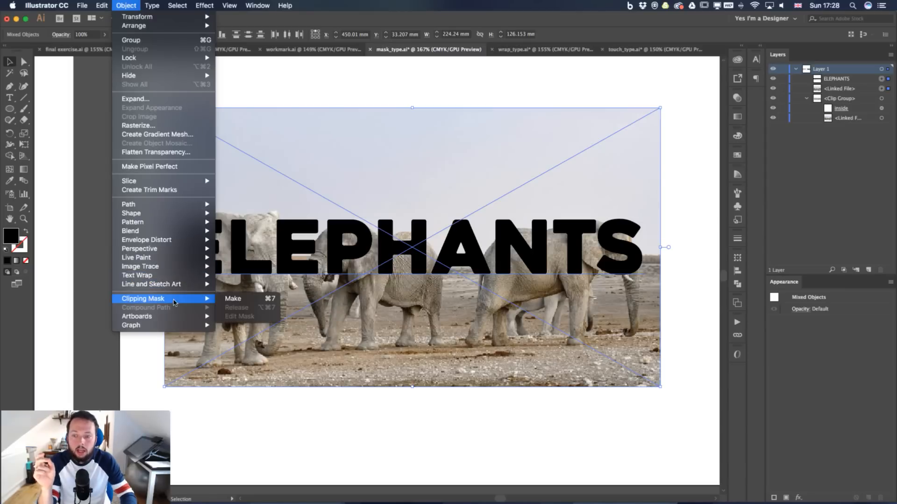
left_click(242, 300)
left_click(270, 377)
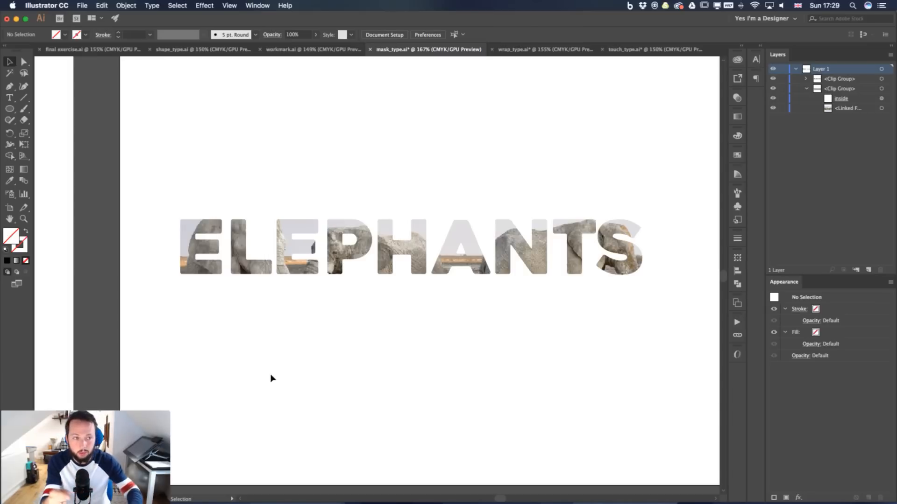
Replace the ELEPHANTS text inside the clip group with "Africa" and enlarge it to nearly the width of the previous word
left_click(805, 79)
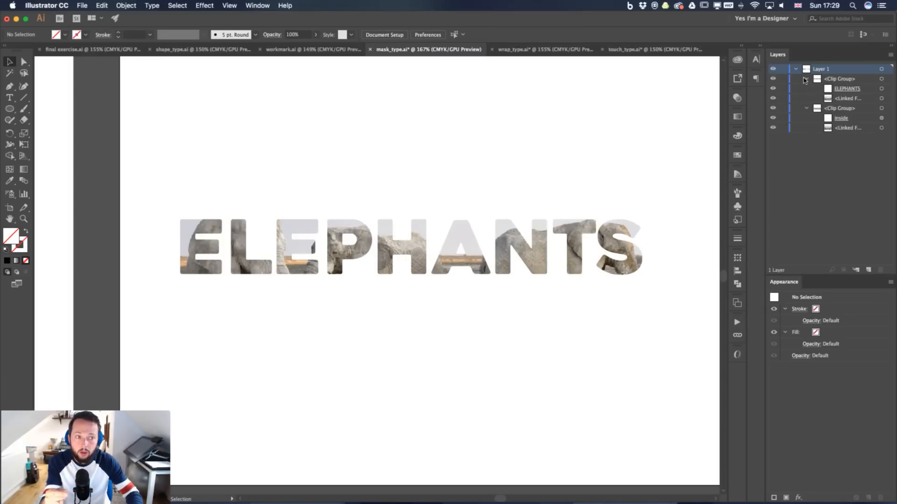
left_click(881, 88)
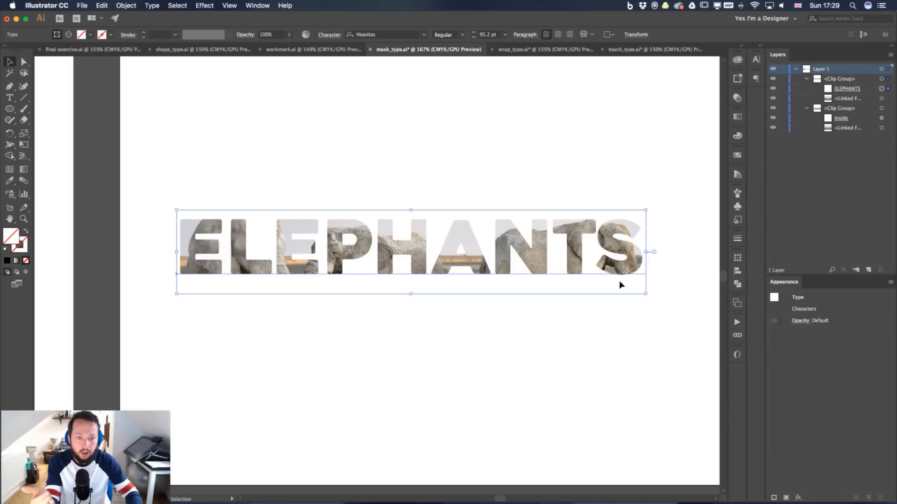
double_click(504, 255)
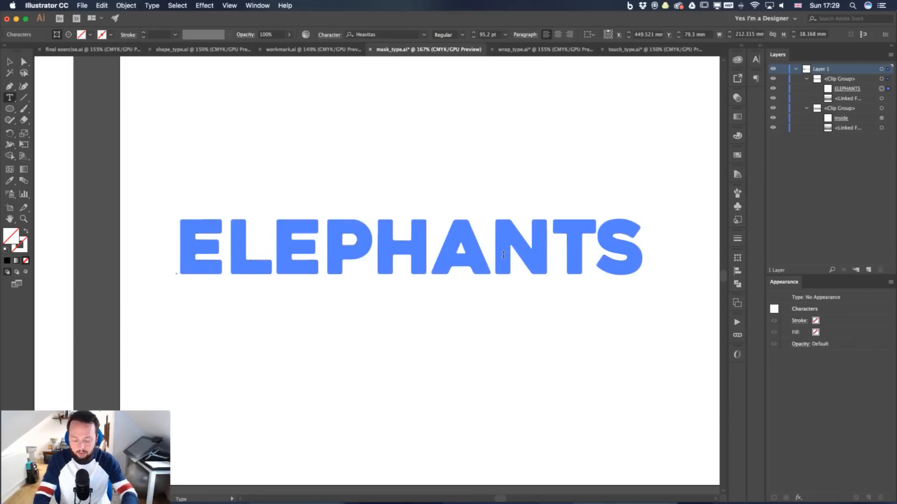
key("super+a")
type("Africa")
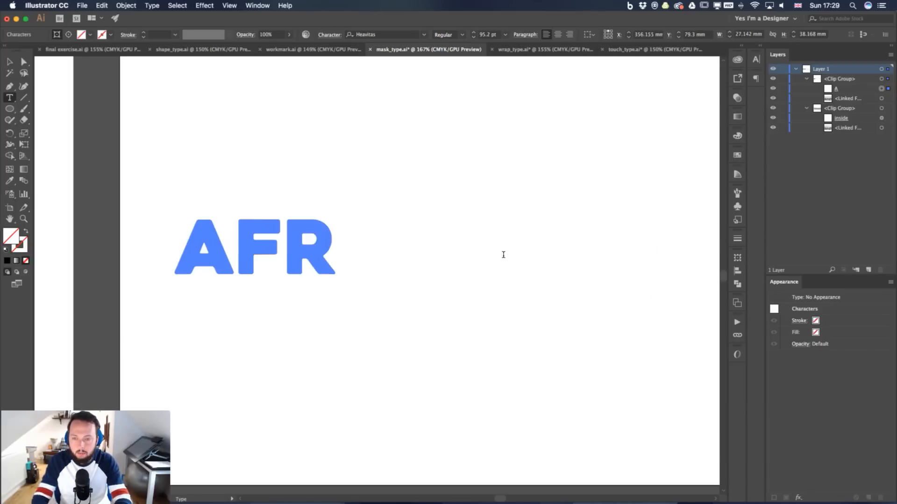
key("Escape")
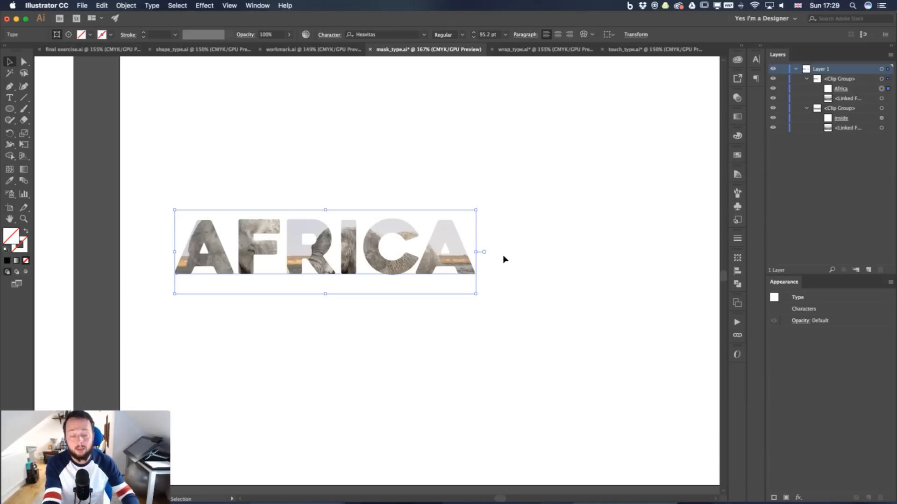
left_click_drag(475, 294, 597, 375)
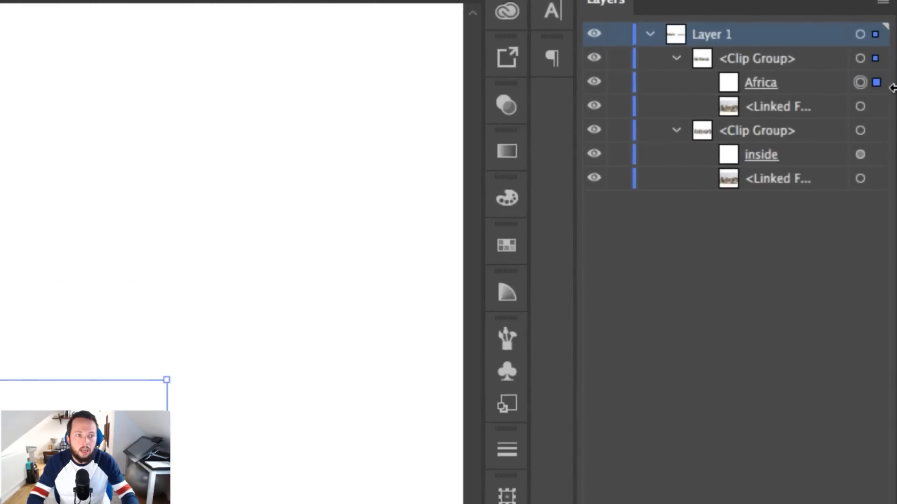
Select the linked photo inside the Africa clip group and nudge it up and slightly left behind the letters
left_click(861, 109)
left_click(859, 84)
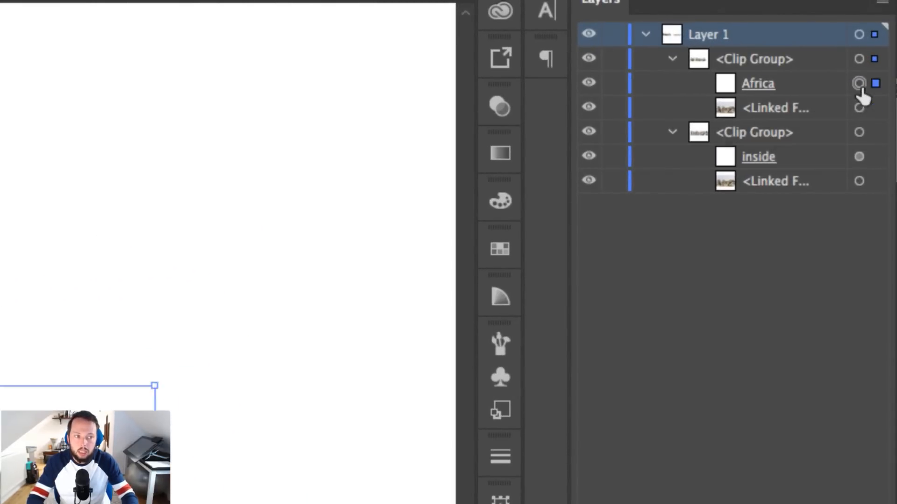
left_click(859, 108)
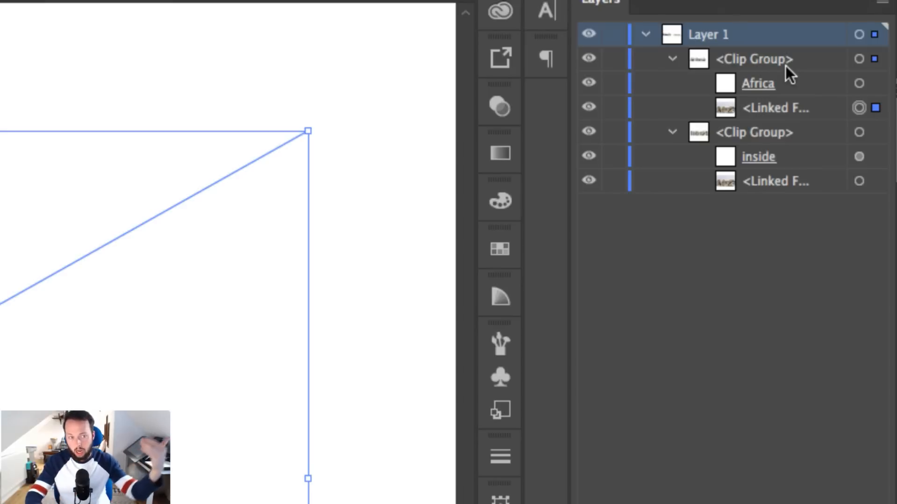
left_click(858, 83)
left_click(859, 108)
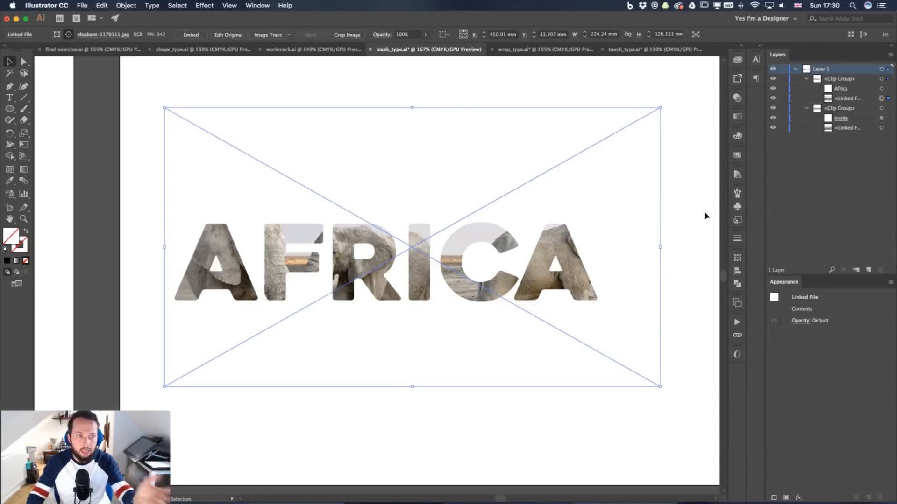
key("Up")
key("Down")
key("Down")
key("Down")
key("Left")
key("Left")
key("Up")
key("Up")
key("Up")
key("Up")
key("Up")
key("Up")
key("Right")
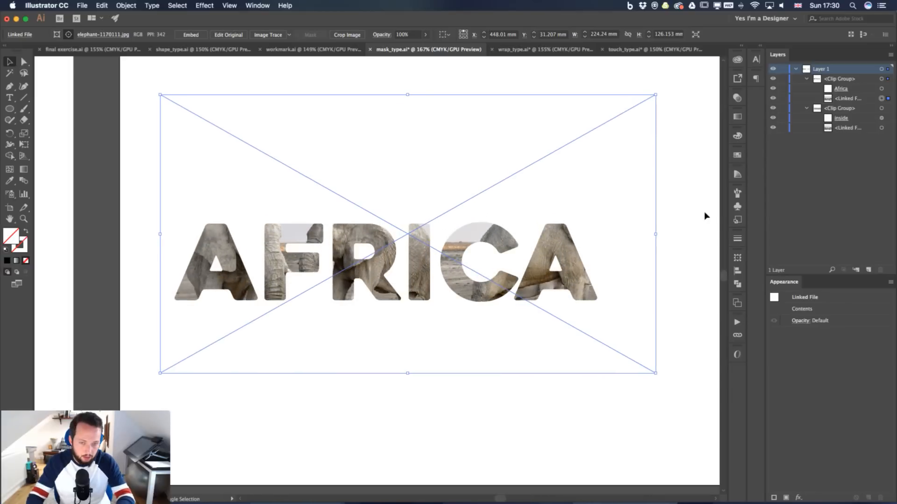
Scale the masked photo down to about 178 × 100 mm and nudge it to the right
left_click_drag(655, 90, 605, 148)
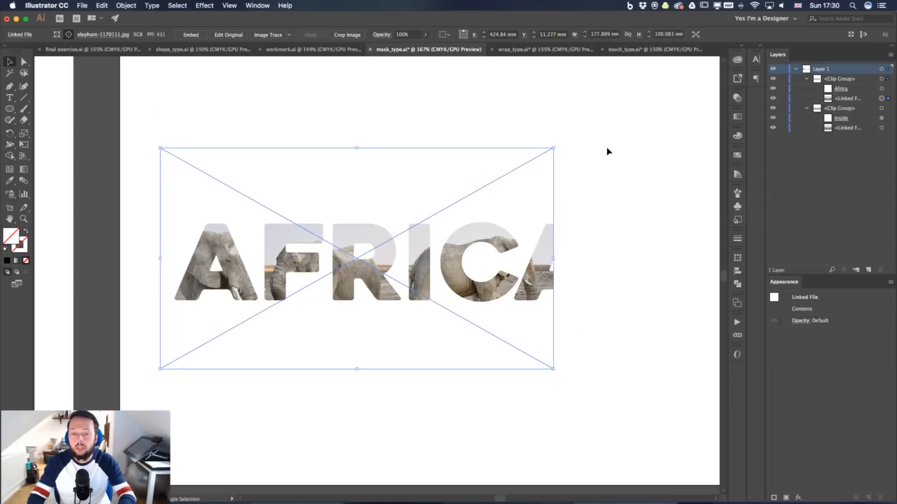
key("Right")
key("Right")
key("Right")
Enlarge the masked photo to about 196 × 110 mm and nudge it until it covers the whole AFRICA text
left_click_drag(567, 369, 606, 392)
key("Up")
key("Up")
key("Up")
key("Up")
key("Up")
key("Up")
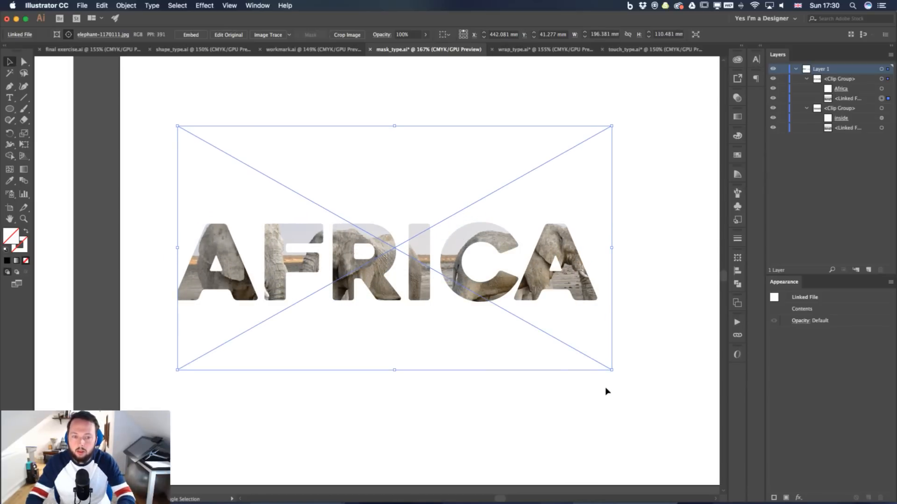
key("Down")
key("Left")
key("Left")
key("Right")
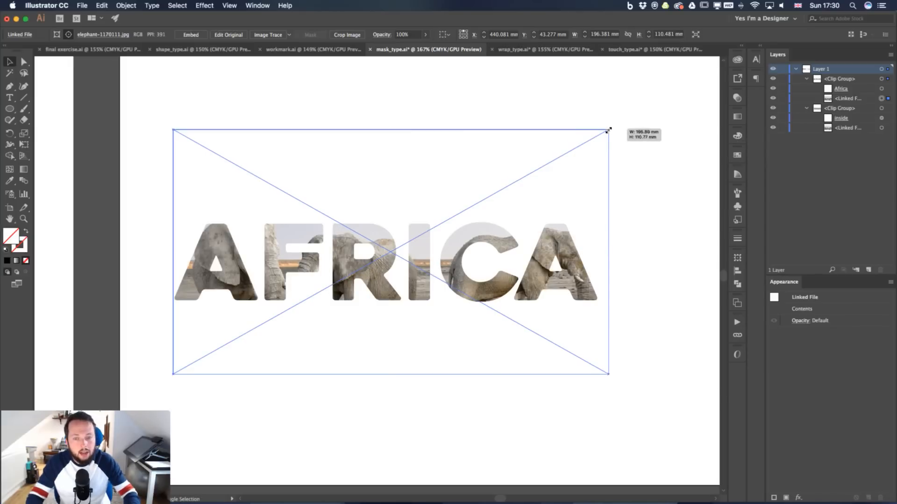
Resize the masked photo to about 193 × 109 mm, nudge it up so the elephants fill the letters, and deselect it
left_click_drag(607, 130, 594, 137)
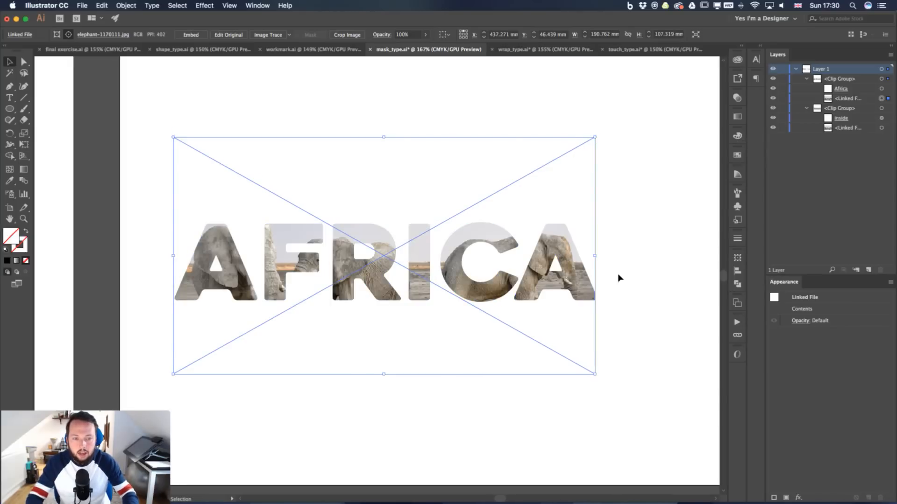
left_click_drag(594, 373, 602, 378)
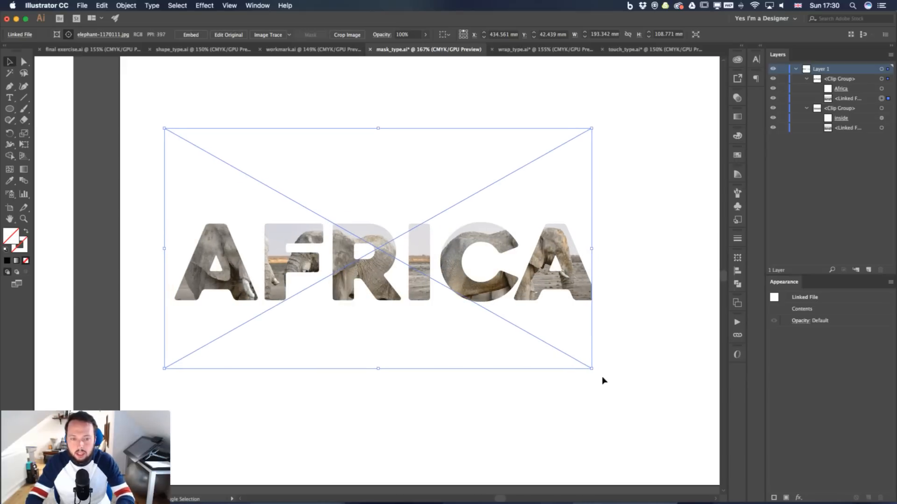
key("Up")
key("Up")
key("Up")
key("Up")
key("Up")
key("Up")
key("Up")
key("Up")
key("Up")
key("Up")
key("Up")
key("Up")
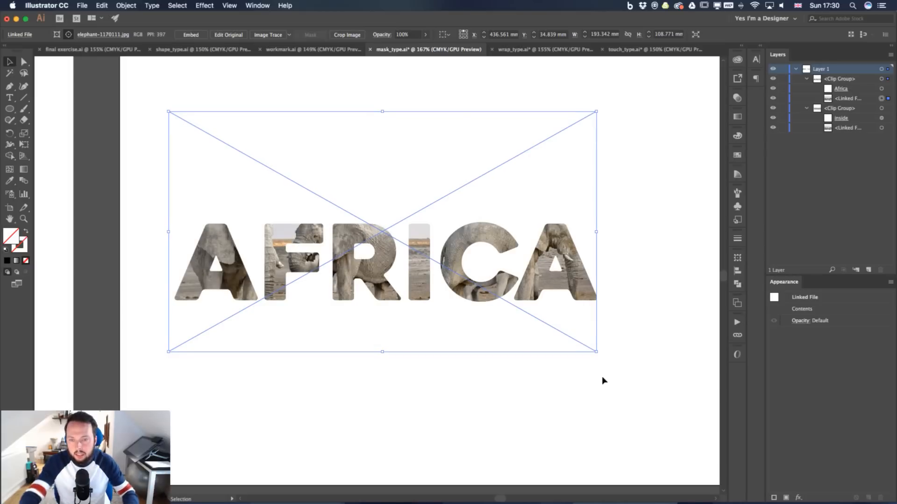
left_click(571, 402)
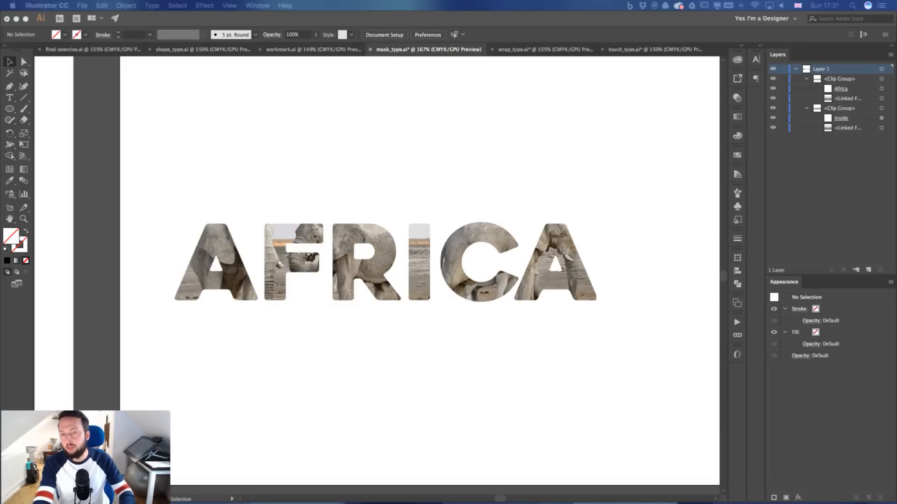
Copy the linked elephant photo from the Africa clip group and place the unmasked copy on the empty canvas beside the artboard
left_click(293, 138)
key("super+0")
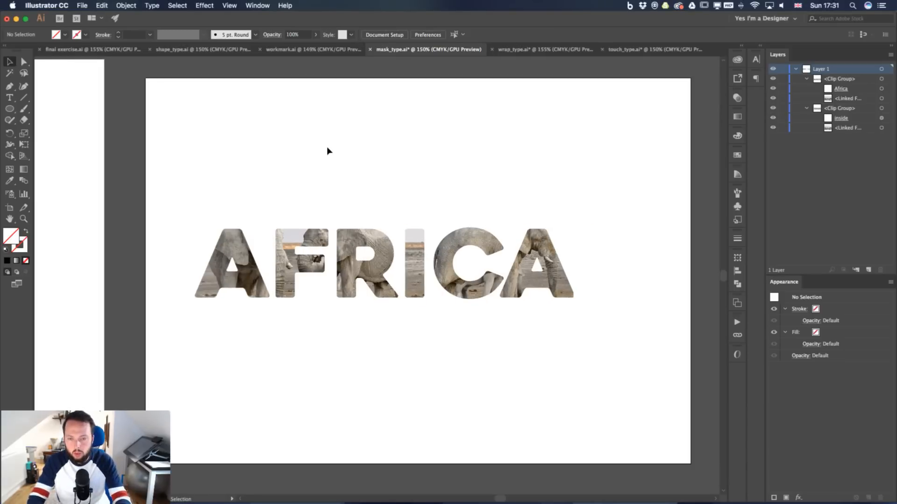
left_click(881, 99)
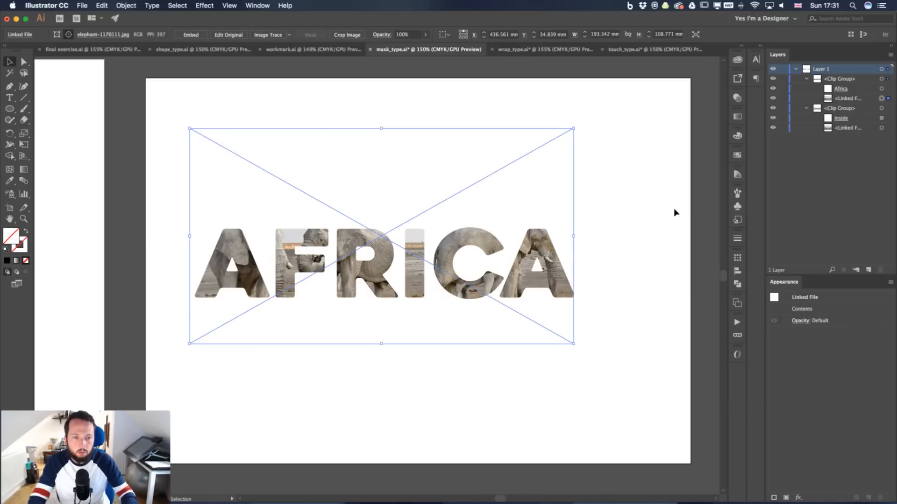
scroll(76, 192, "right", 10)
key("super+v")
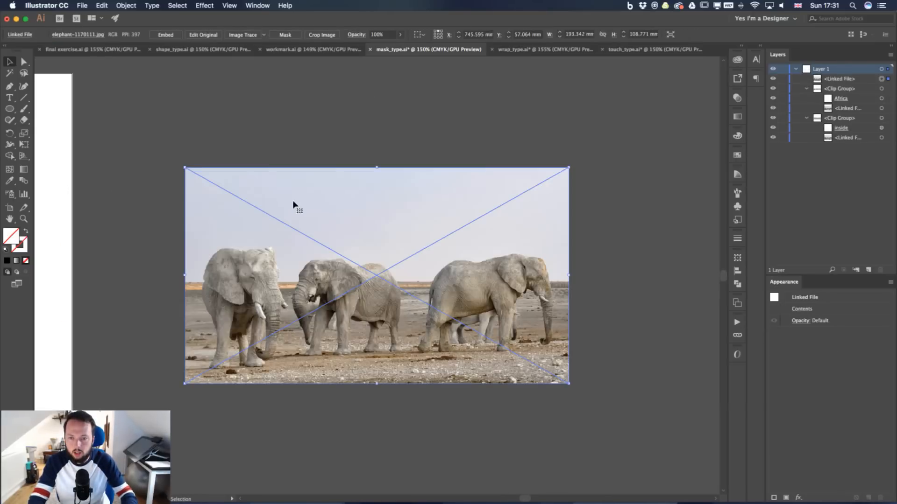
left_click(296, 108)
left_click(290, 192)
left_click_drag(260, 187, 235, 151)
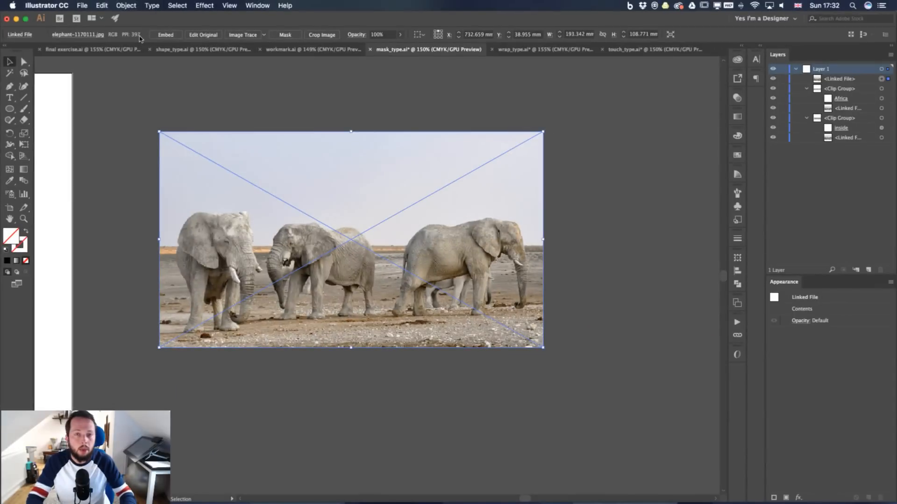
Enlarge the pasted elephant photo in stages to about 298 × 168 mm, repositioning it to keep it in view
left_click_drag(543, 132, 616, 108)
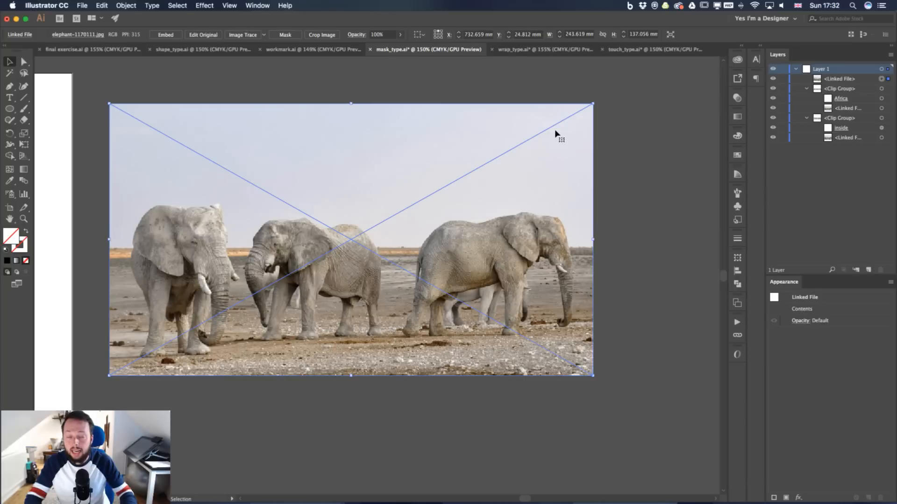
left_click_drag(592, 104, 624, 85)
left_click_drag(500, 168, 515, 177)
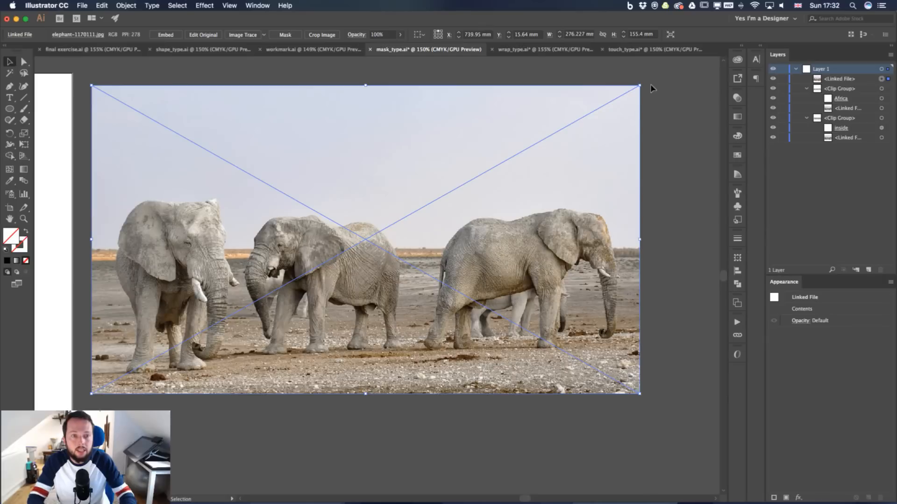
left_click_drag(640, 86, 661, 73)
left_click_drag(496, 197, 517, 217)
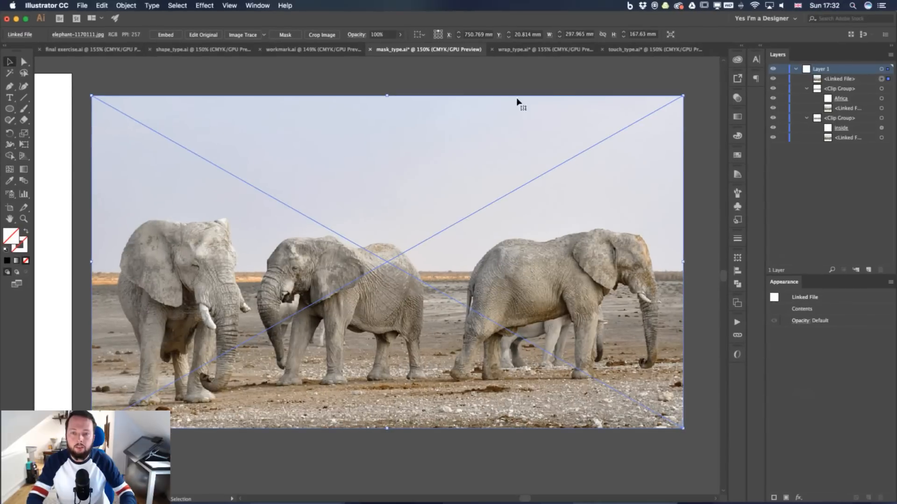
Scale the pasted elephant photo down to about 126 × 71 mm and move it upward on the canvas
left_click_drag(683, 95, 518, 193)
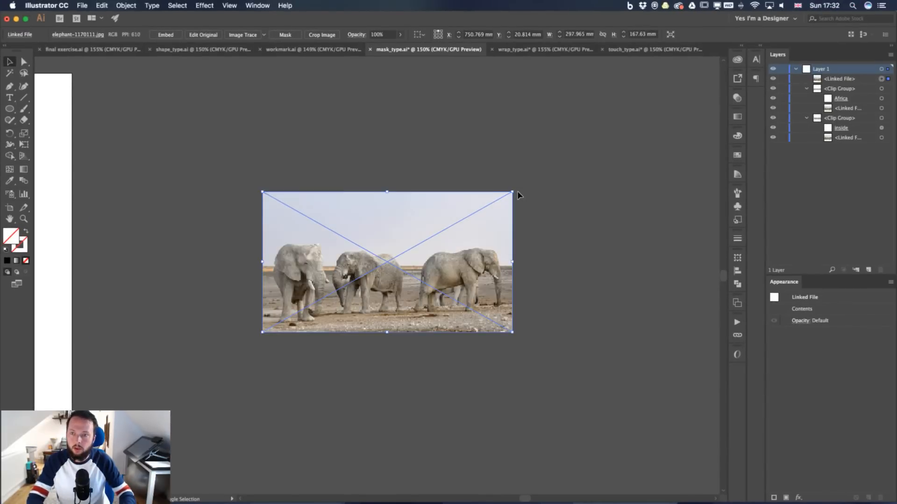
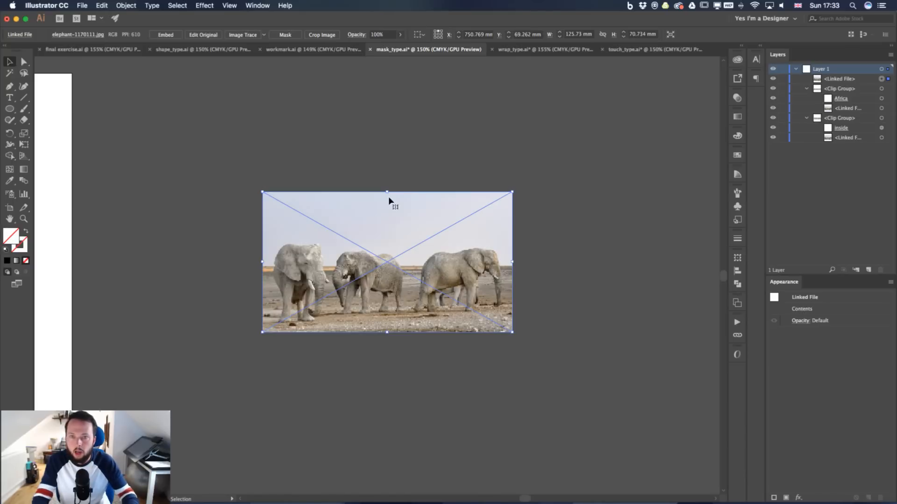
left_click_drag(387, 202, 365, 120)
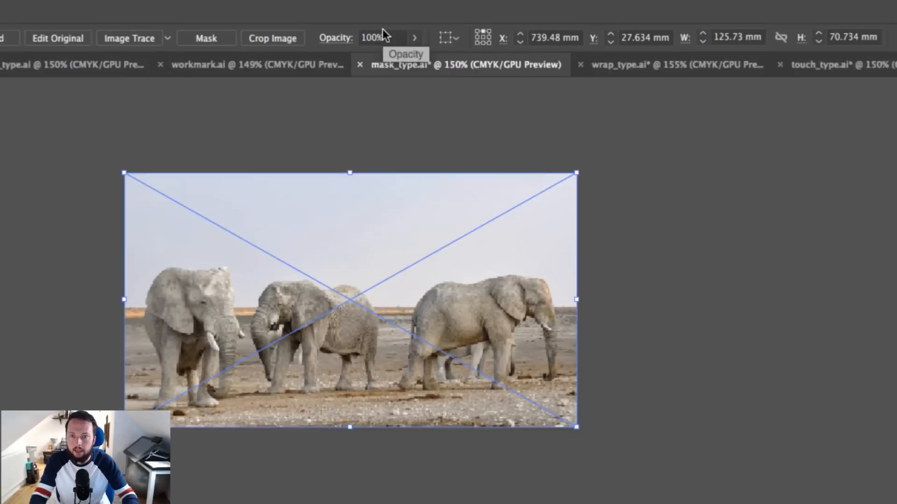
Try a different opacity on the pasted elephant photo, and deselect it
left_click(409, 39)
left_click_drag(396, 58, 452, 59)
left_click_drag(737, 252, 641, 216)
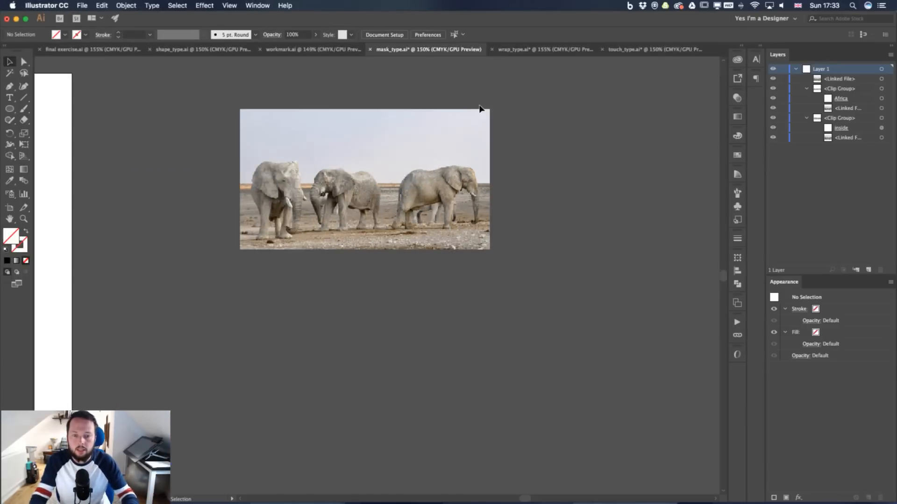
Switch to the workmark.ai document and deselect the large THINK text
key("space")
left_click_drag(151, 211, 465, 166)
left_click_drag(236, 169, 509, 164)
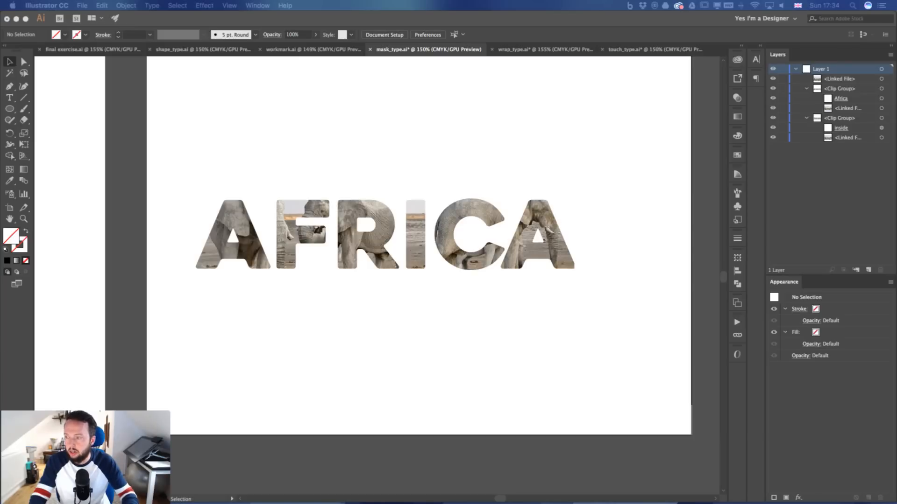
left_click(344, 141)
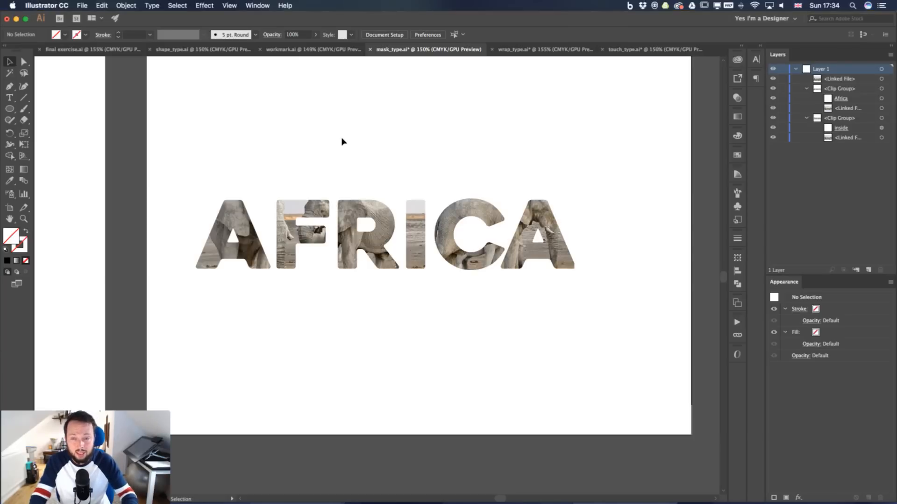
left_click(312, 50)
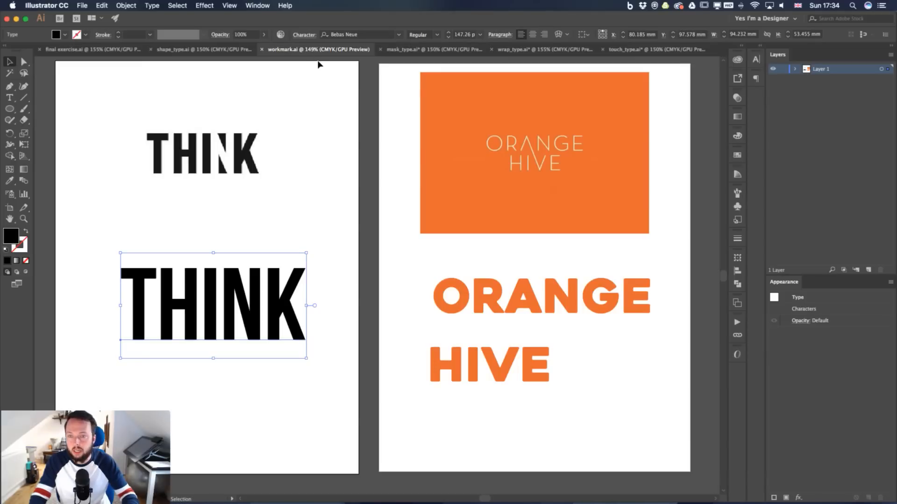
left_click(330, 177)
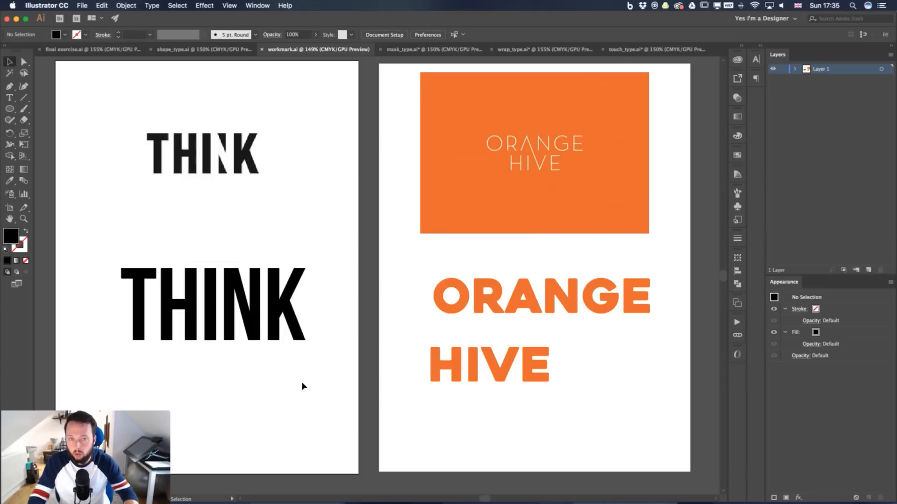
Move the large THINK text up about 15 mm, place a duplicate about 55 mm directly below it, and deselect
left_click(252, 296)
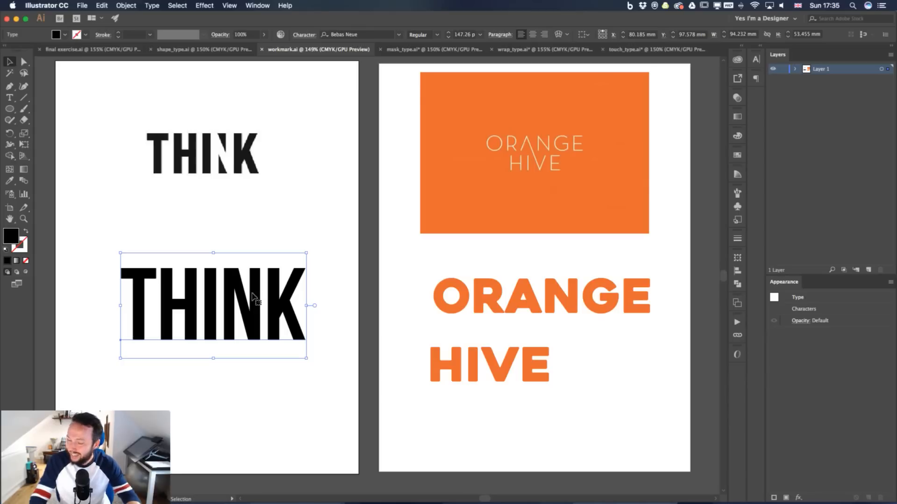
left_click_drag(233, 305, 233, 275)
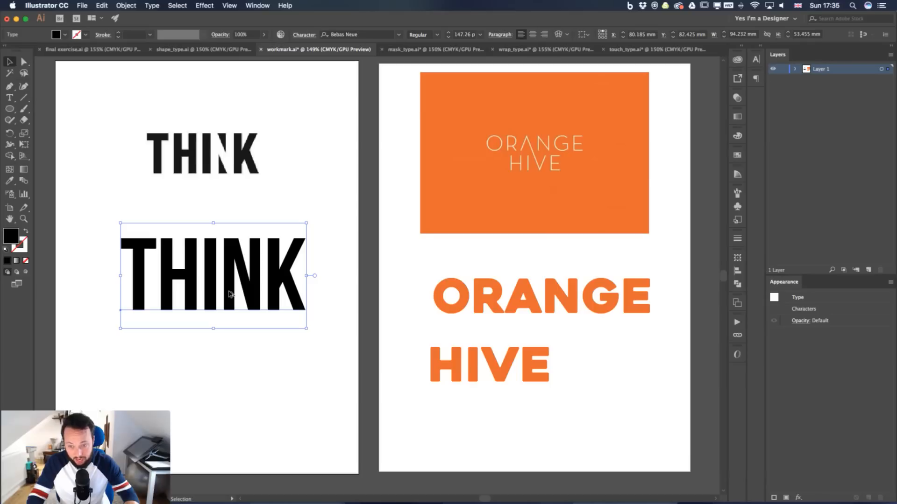
left_click(227, 423)
left_click_drag(231, 301, 227, 425)
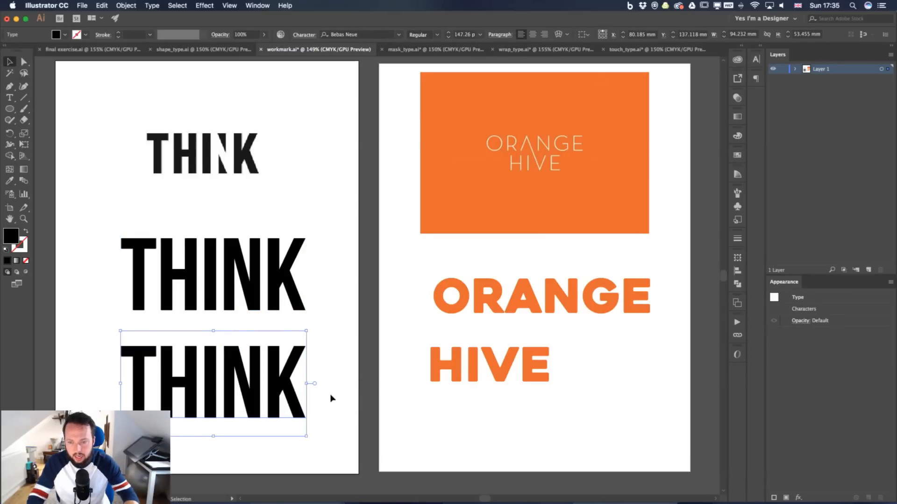
left_click(330, 397)
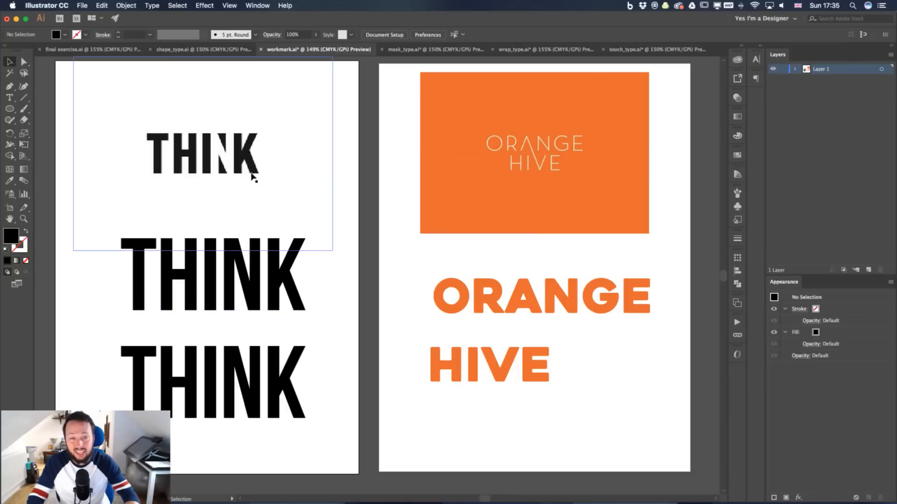
Lock the THINK reference logo and the Orange Hive reference image together
left_click(275, 152)
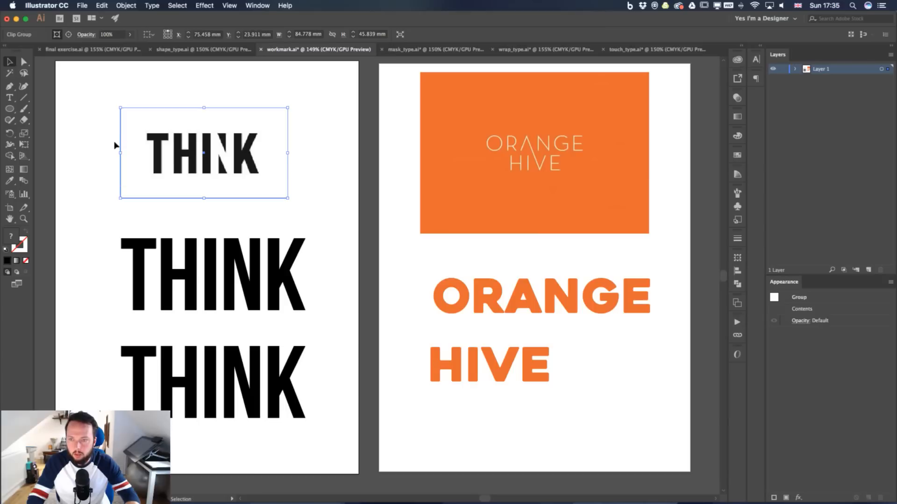
left_click_drag(97, 138, 590, 178)
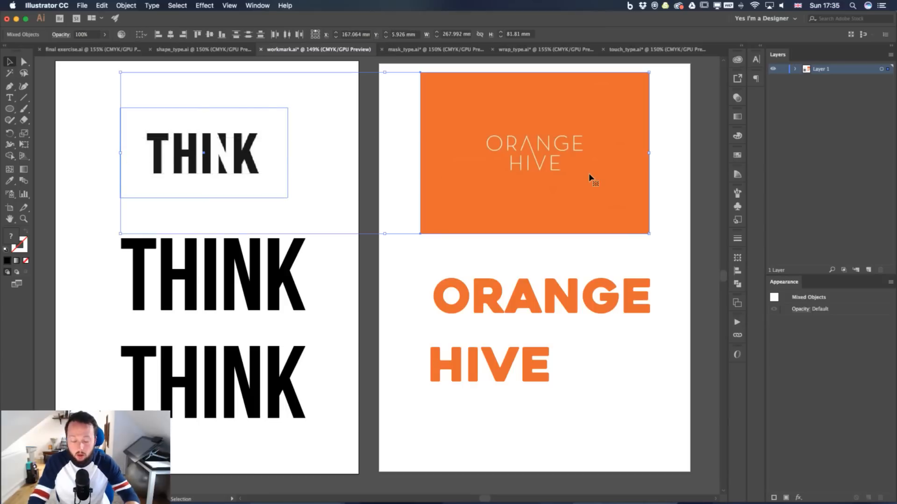
key("super+2")
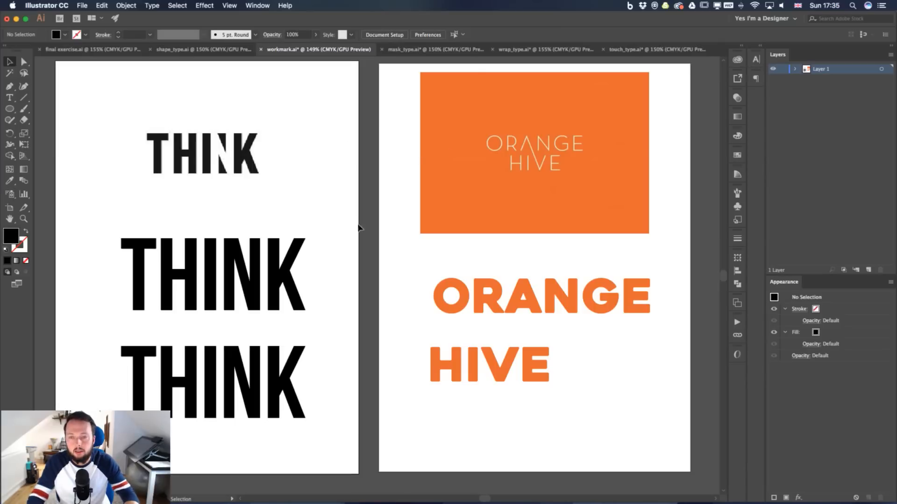
Move the two large THINK words slightly upward on the first artboard
left_click_drag(234, 265, 235, 247)
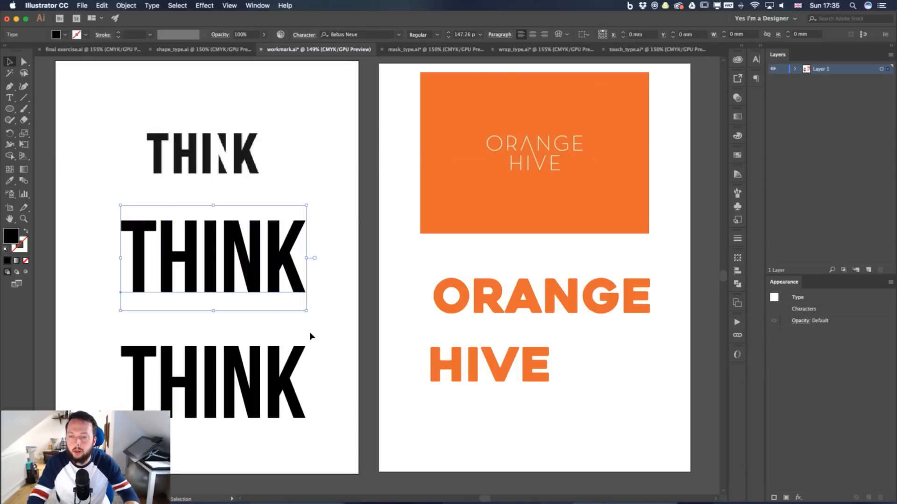
left_click(328, 342)
left_click_drag(288, 389, 288, 378)
left_click(331, 390)
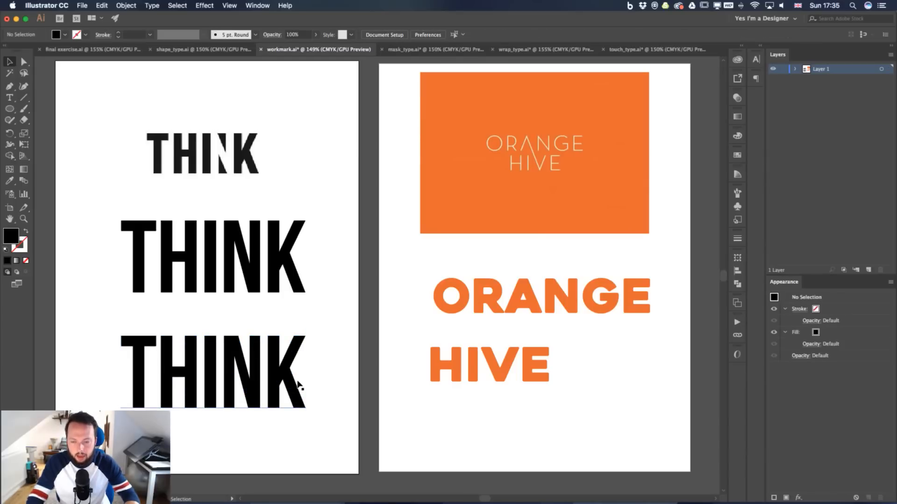
Tighten the kerning between I and N in the upper large THINK until the N overlaps the I by one stem width
left_click_drag(183, 406, 249, 373)
left_click_drag(142, 93, 234, 193)
left_click_drag(441, 282, 345, 256)
key("m")
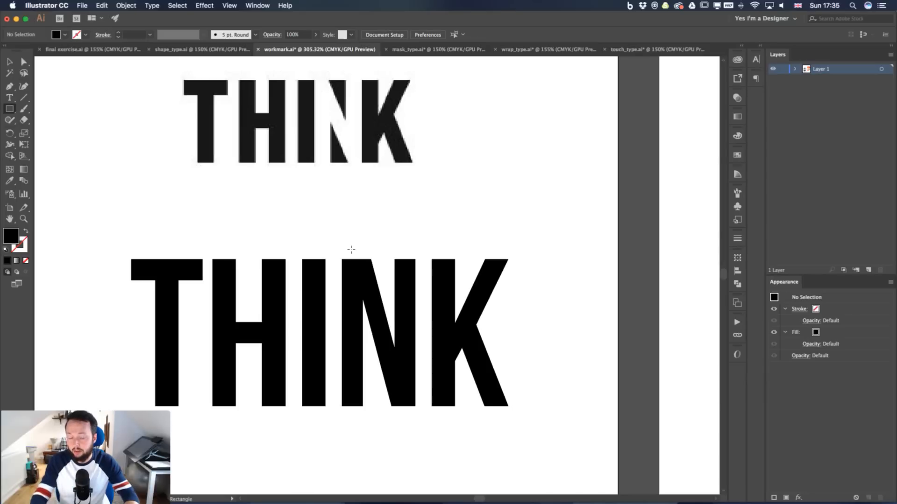
key("t")
left_click(355, 290)
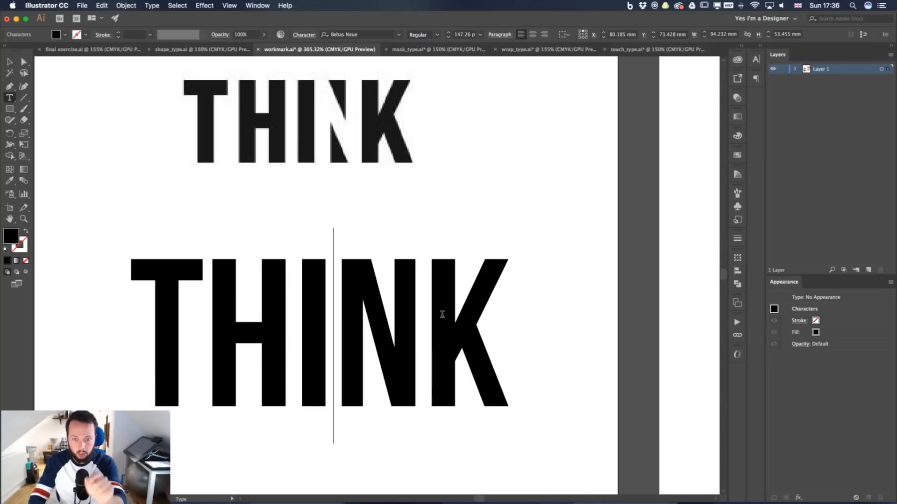
key("alt")
key("alt+Left")
key("alt+Left")
key("alt+Left")
key("alt+Left")
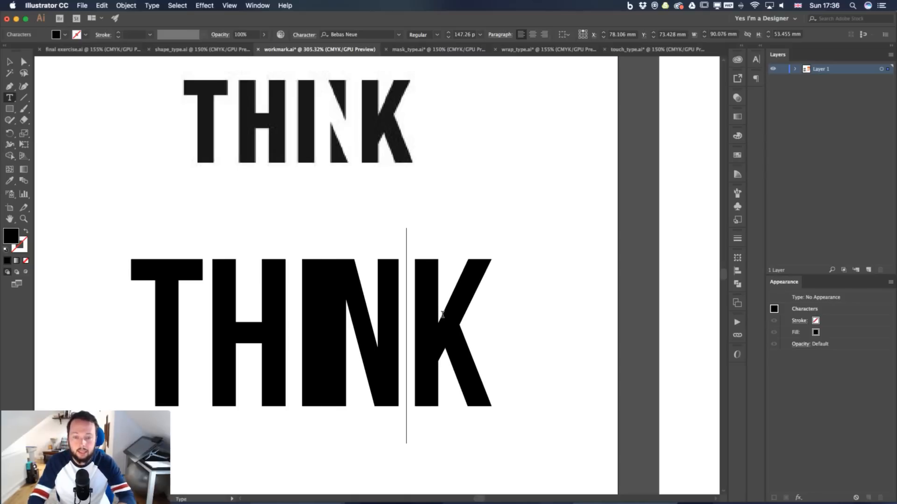
Tighten the kerning between N and K until the K overlaps the N's last stem, and finish editing the text
key("alt+Left")
key("alt+Left")
key("alt+Left")
key("alt+Left")
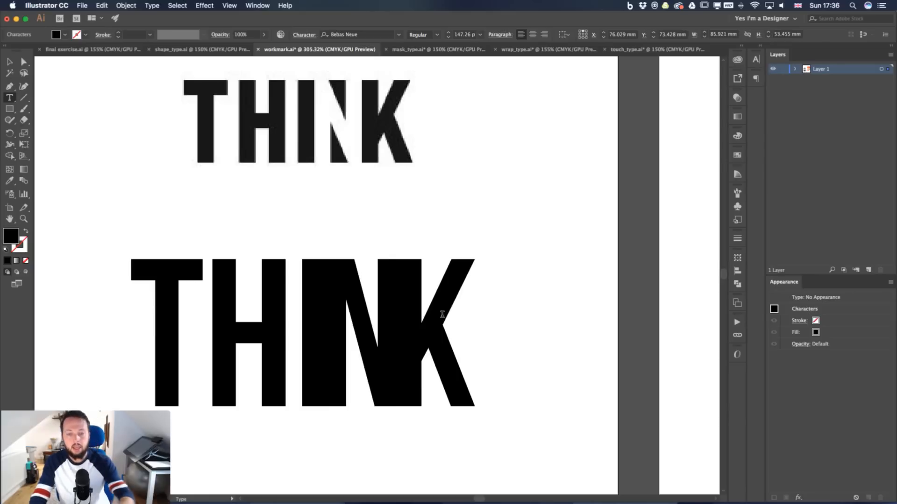
key("Escape")
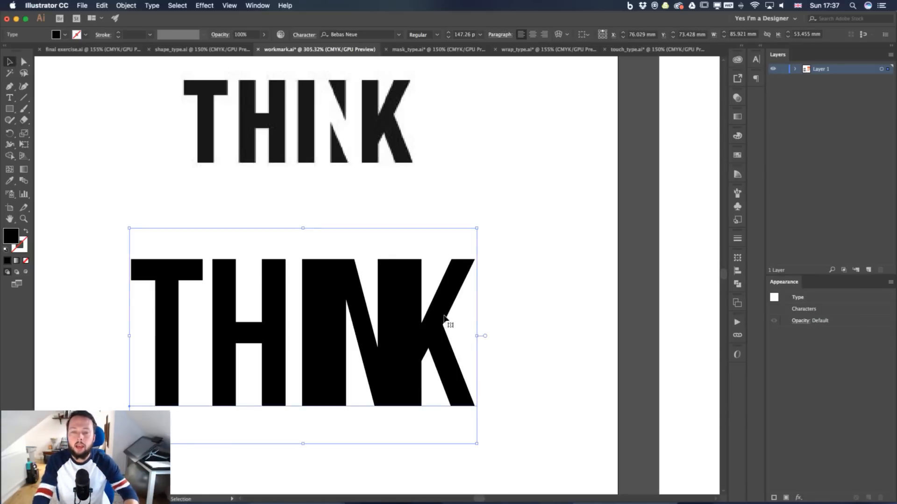
Convert the kerned THINK text to outlines
left_click(136, 5)
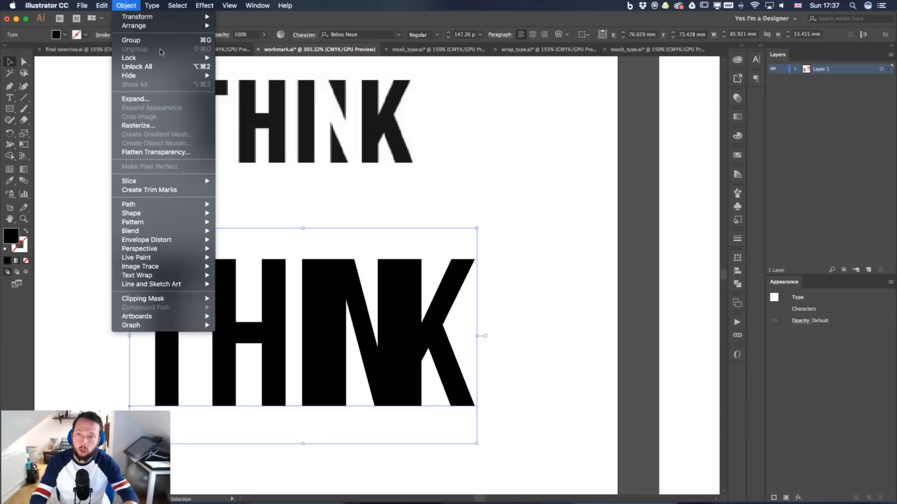
mouse_move(156, 7)
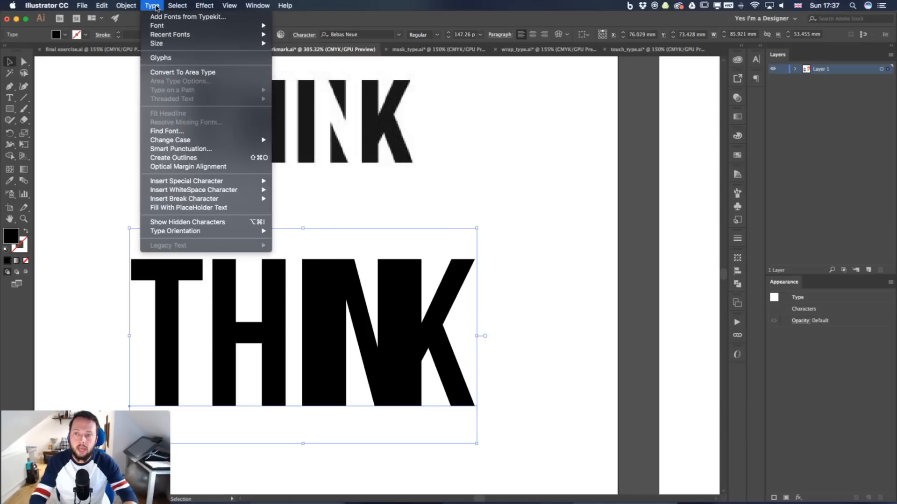
left_click(196, 161)
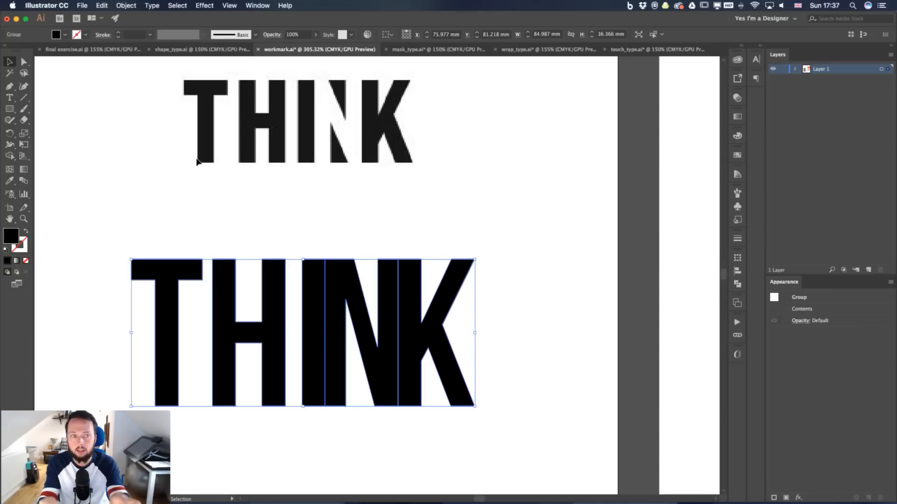
Expand the outlined THINK group in the layer list and ungroup it into separate letters
left_click(795, 69)
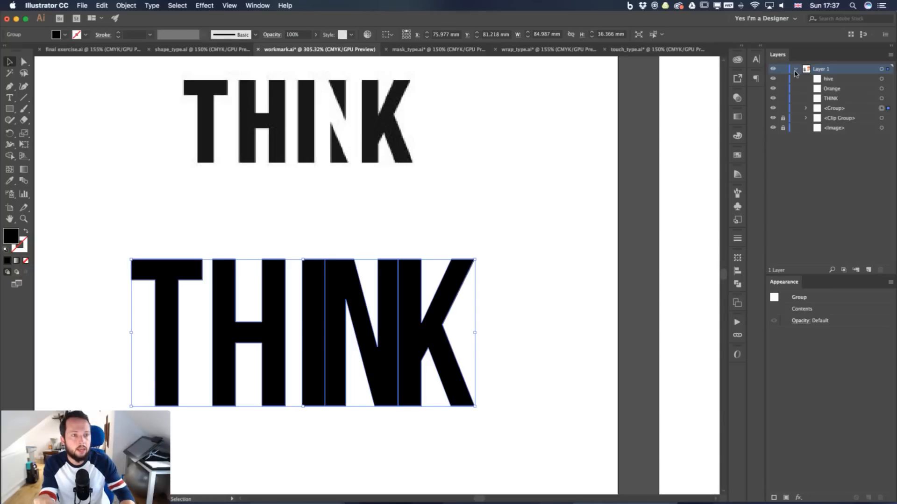
left_click(805, 119)
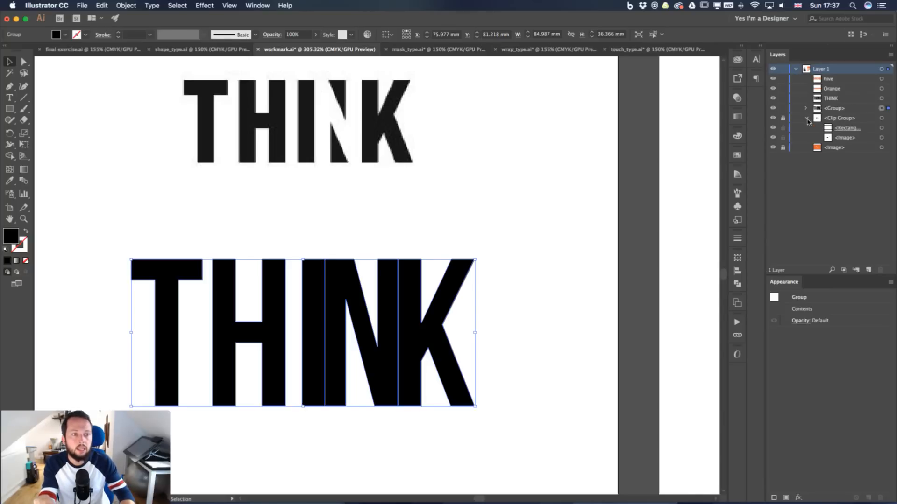
left_click(806, 118)
left_click(805, 108)
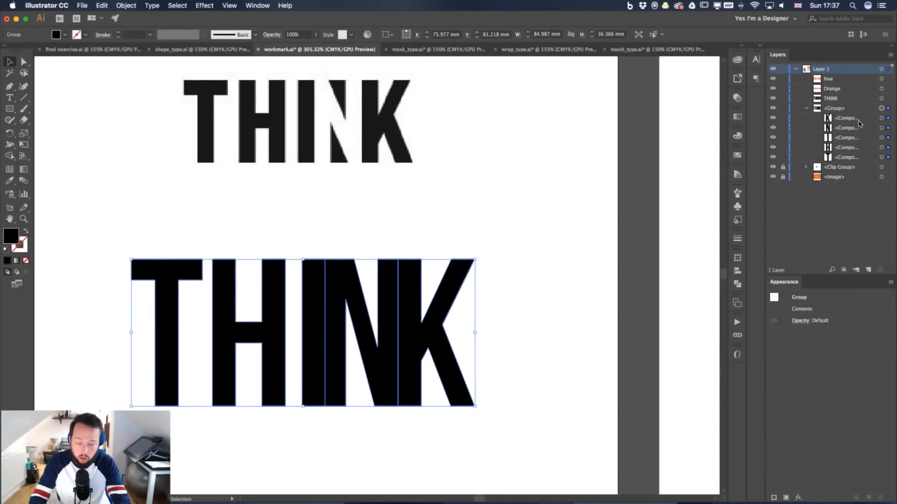
key("super+shift+g")
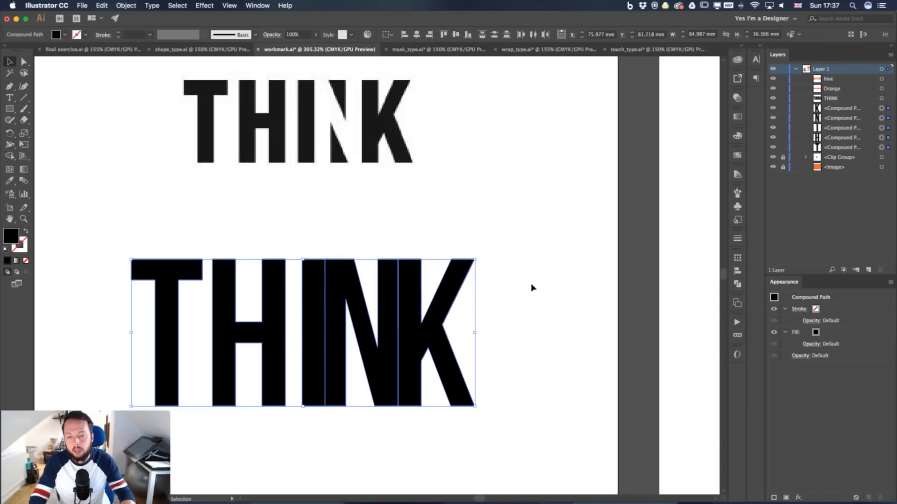
left_click(494, 271)
Draw a black rectangle about 18.08 by 36.37 mm exactly covering the letter N of the outlined THINK
left_click_drag(402, 312, 394, 313)
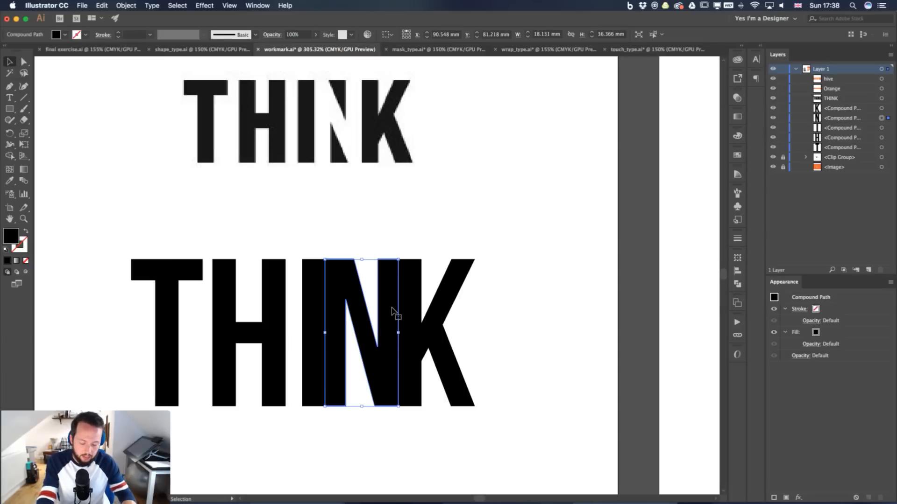
key("m")
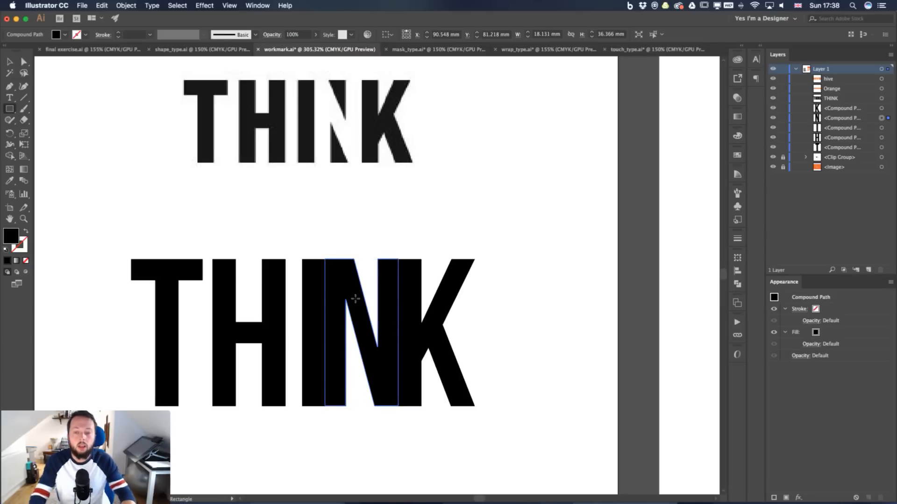
left_click_drag(324, 258, 397, 406)
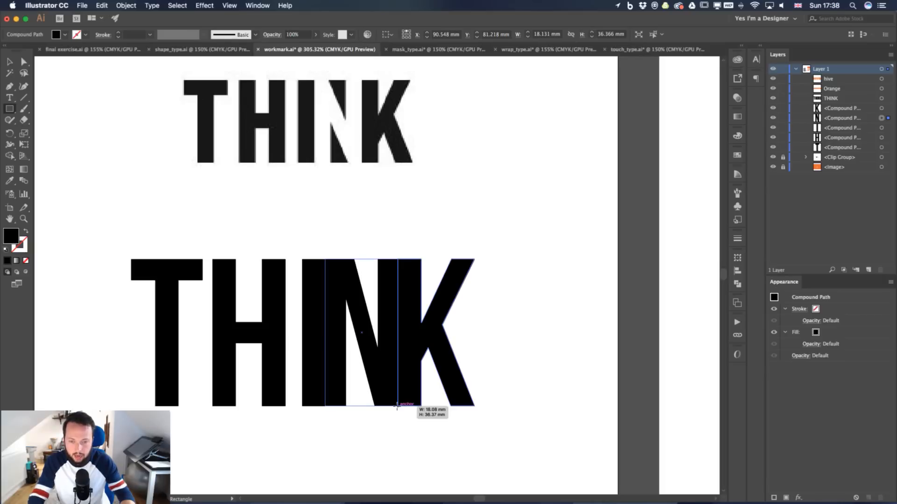
left_click_drag(397, 406, 397, 406)
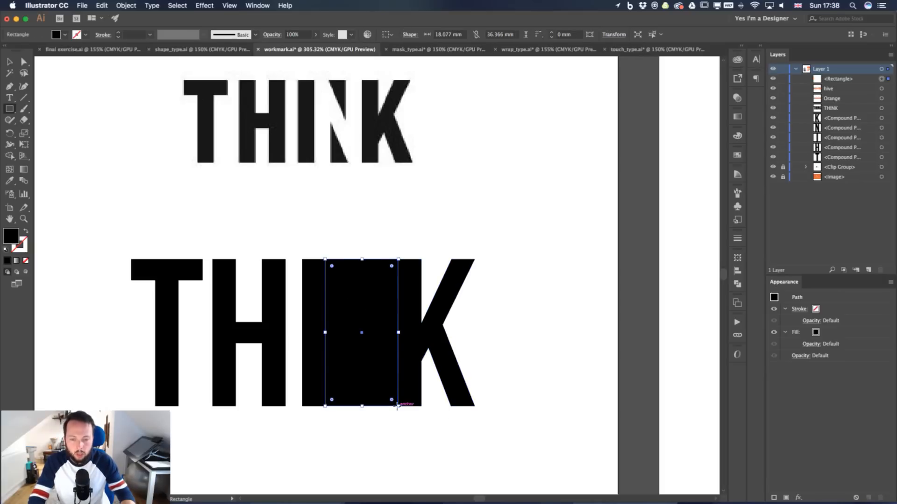
Cut the N out of the rectangle with the Shape Builder tool, keeping only the two black wedges beside its diagonal
key("v")
left_click_drag(347, 235, 382, 361)
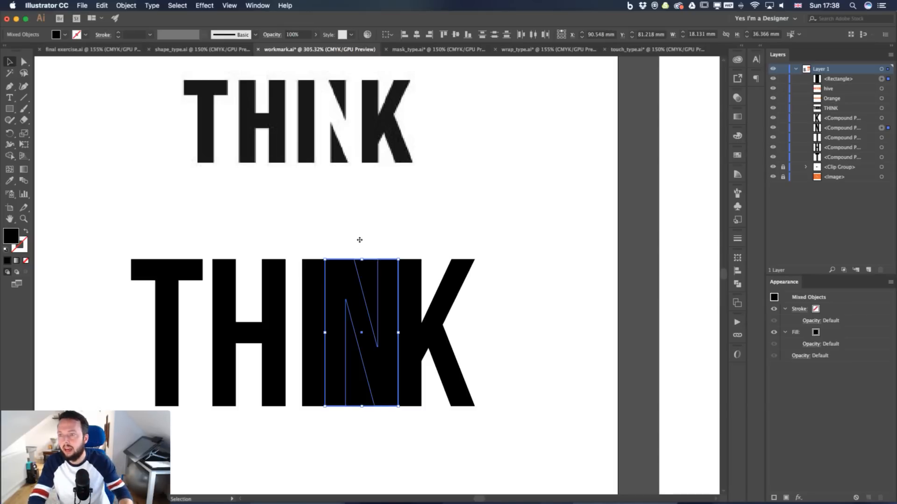
key("shift+m")
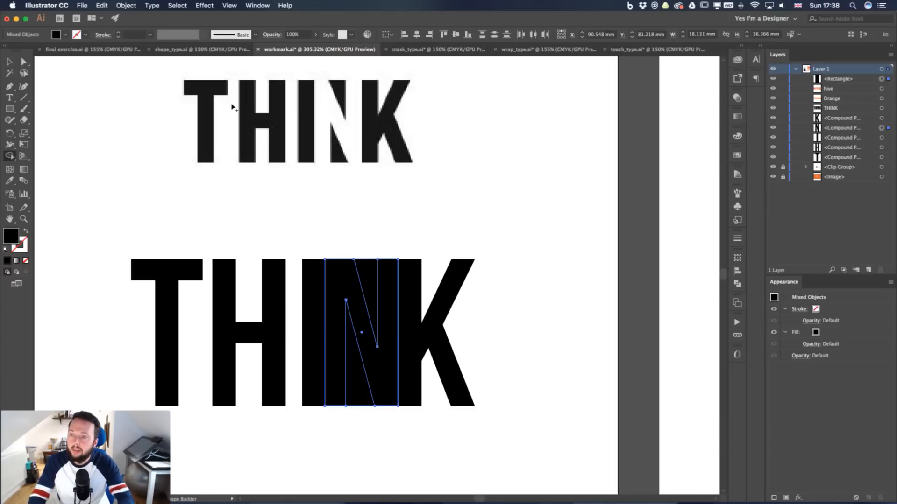
left_click(10, 157)
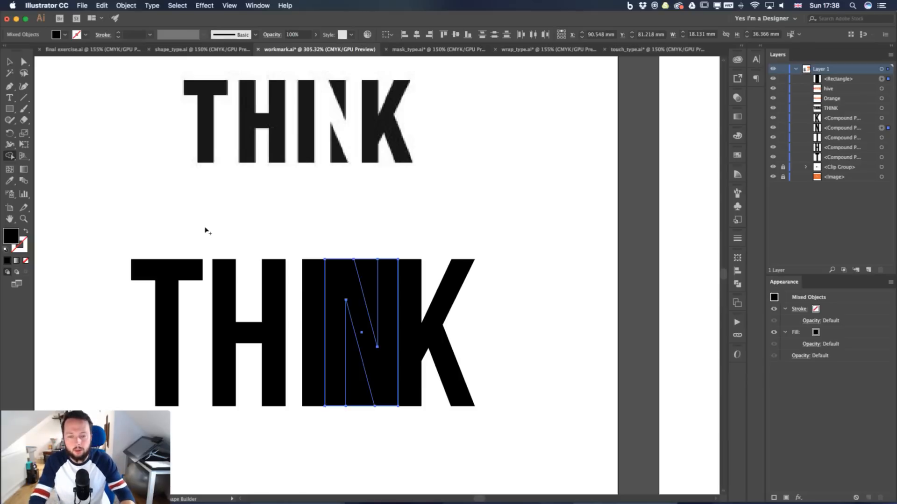
left_click(340, 275)
key("v")
left_click(499, 226)
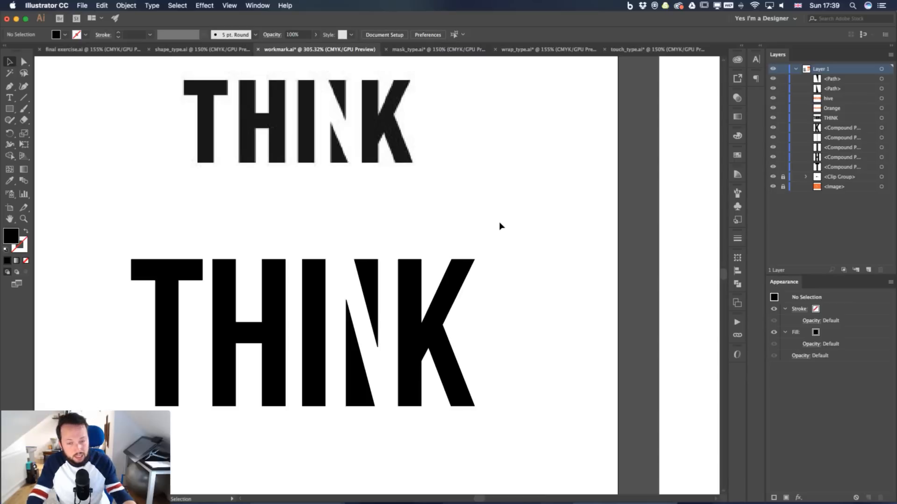
Group all the pieces of the finished negative-space THINK wordmark
scroll(500, 226, "left", 5)
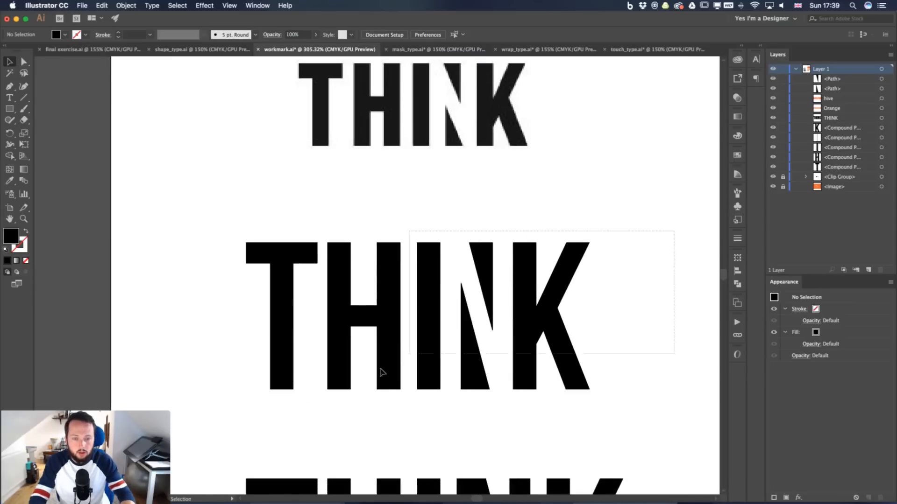
left_click_drag(189, 416, 187, 413)
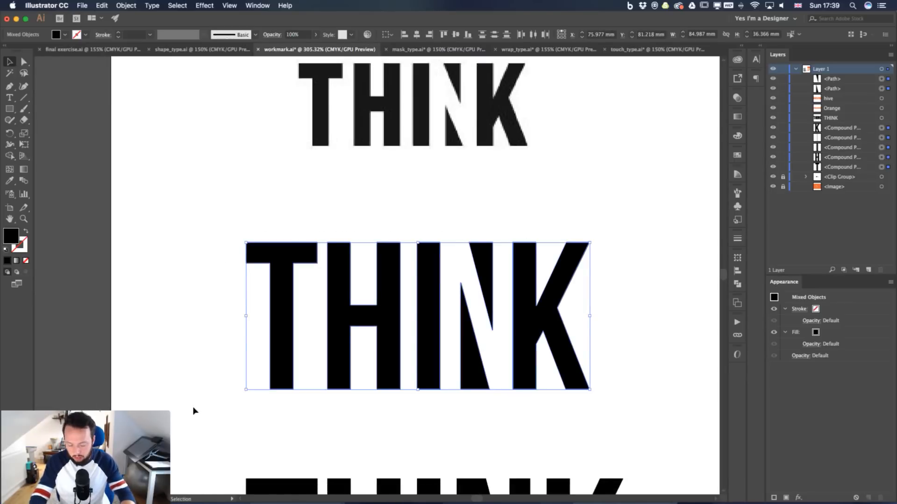
key("super+g")
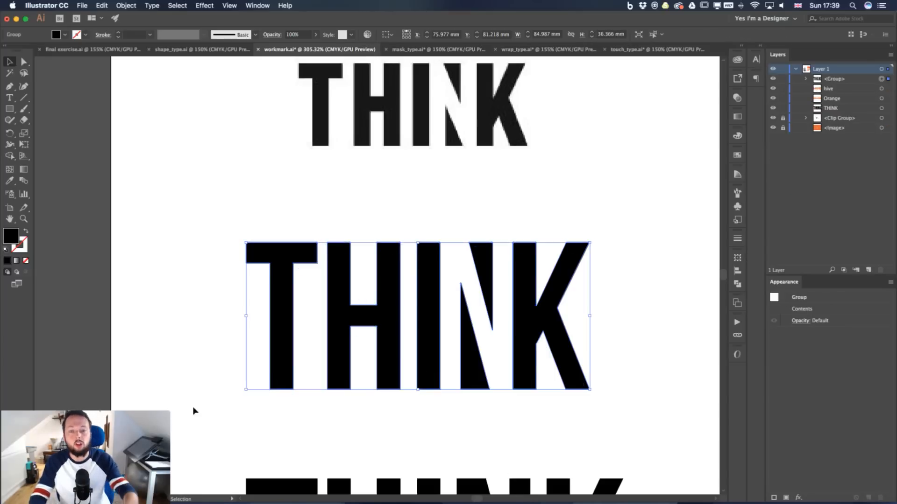
Move the grouped THINK wordmark off the artboard onto the empty canvas on its left side
left_click_drag(195, 351, 421, 334)
left_click_drag(541, 238, 20, 203)
left_click_drag(506, 253, 67, 208)
scroll(309, 140, "left", 5)
left_click(346, 156)
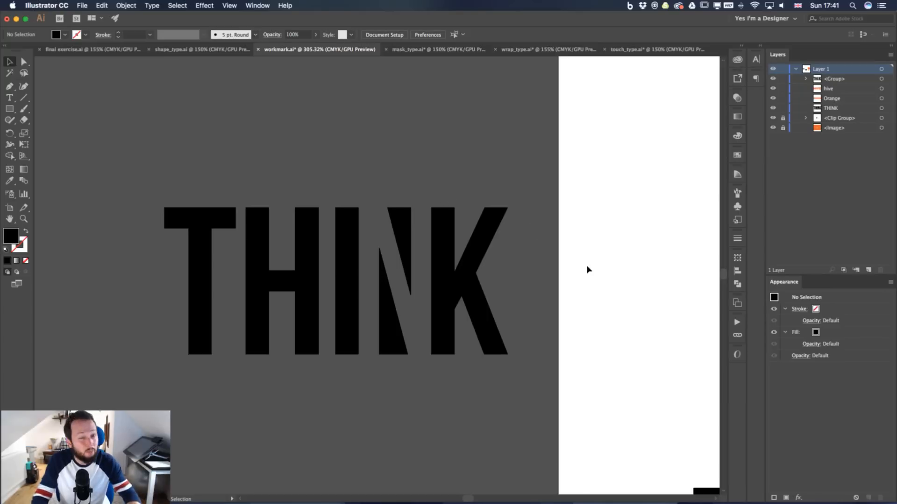
Move the word HIVE on the second artboard close beneath ORANGE, roughly centred under it
key("space")
left_click_drag(696, 301, 363, 248)
left_click_drag(578, 305, 327, 254)
key("super+minus")
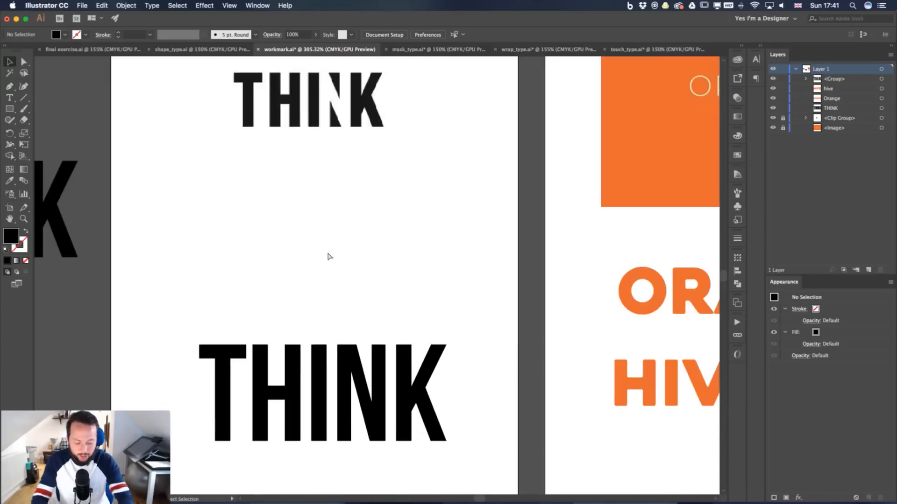
key("super+minus")
key("space")
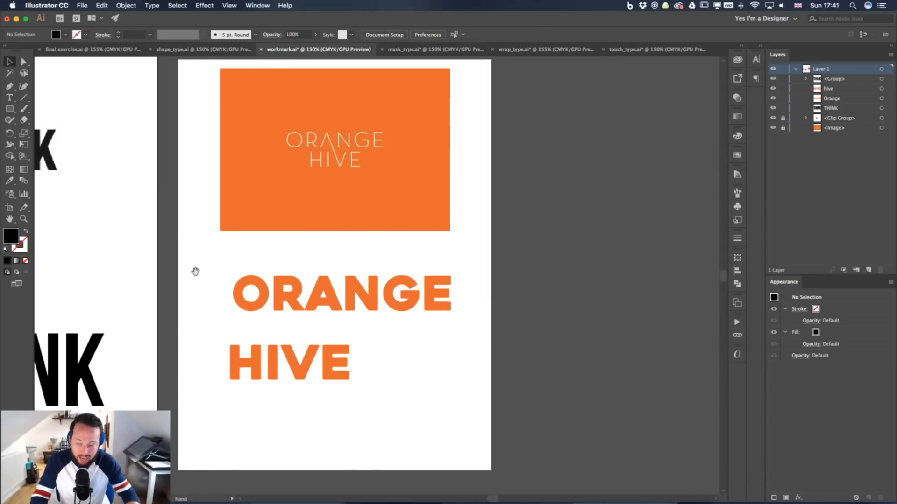
left_click_drag(236, 269, 242, 272)
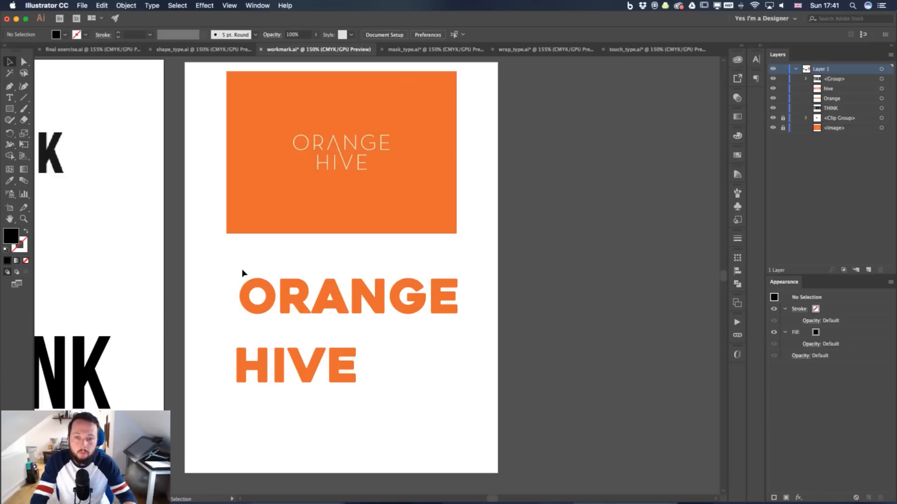
scroll(370, 290, "left", 3)
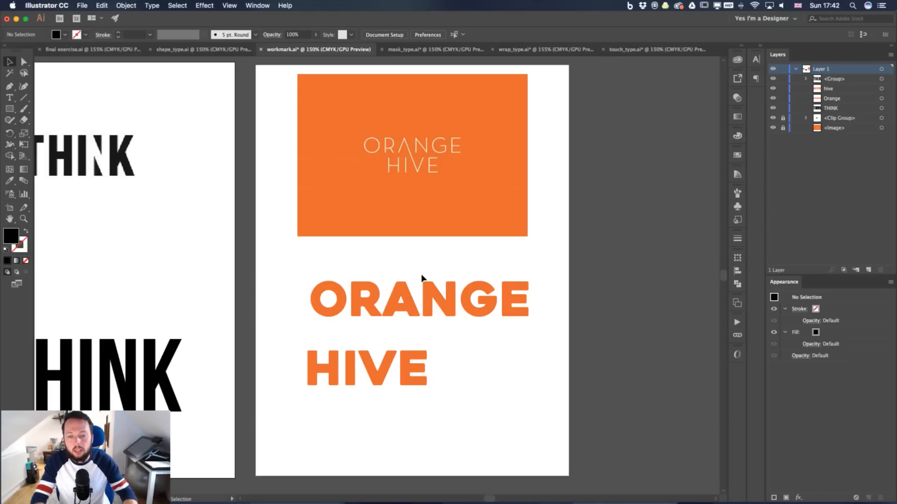
left_click_drag(401, 377, 456, 351)
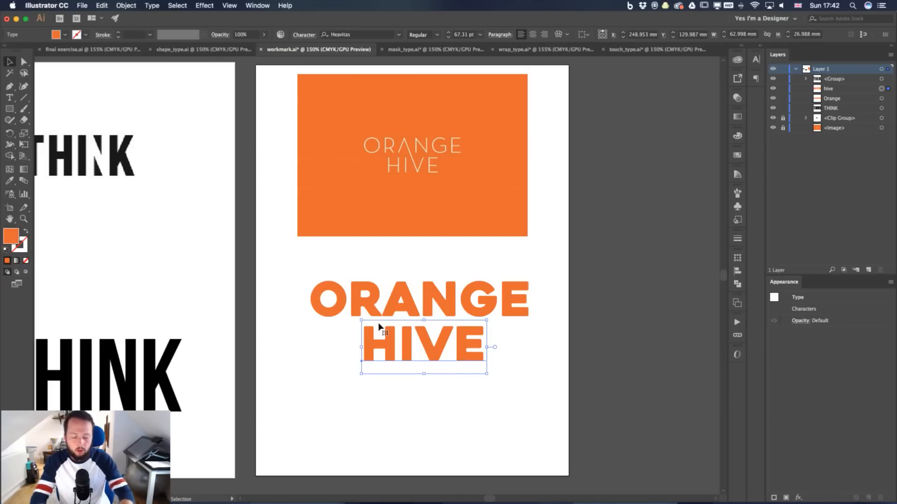
Widen the kerning between the R and the A of ORANGE slightly so the two letters no longer touch
key("super+equal")
key("super+equal")
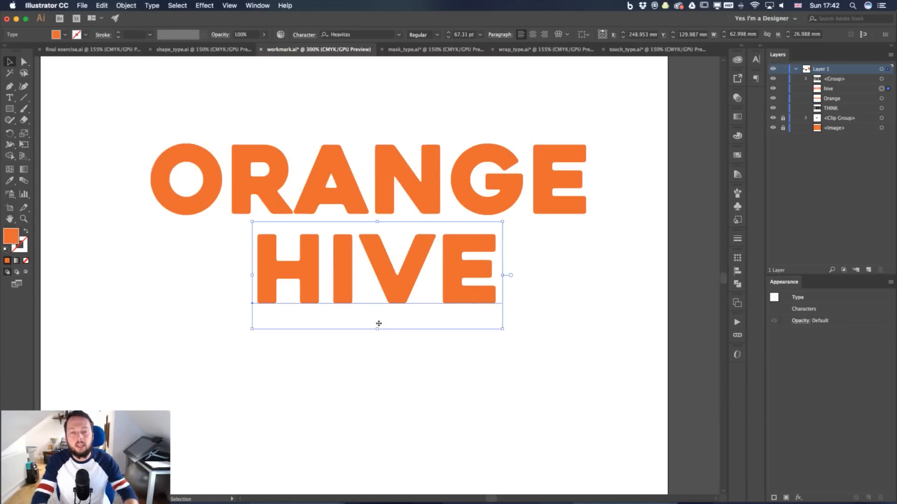
key("t")
scroll(387, 356, "up", 1)
left_click(301, 214)
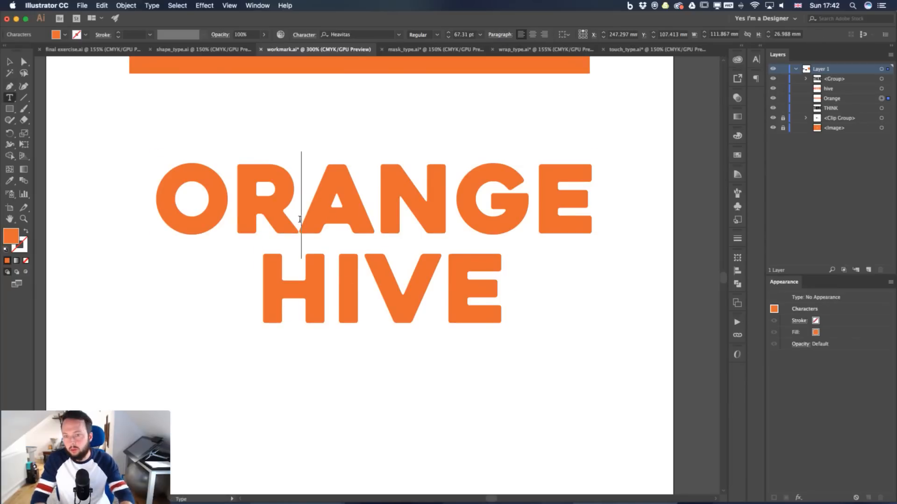
key("alt")
key("alt+Right")
key("alt+Right")
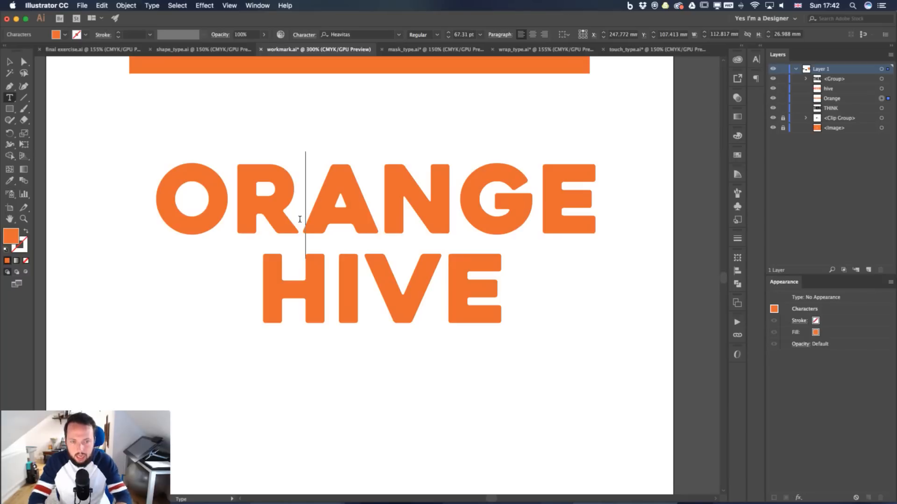
Tighten the kerning slightly on both sides of the G in ORANGE, between G and E and between N and G
left_click(543, 196)
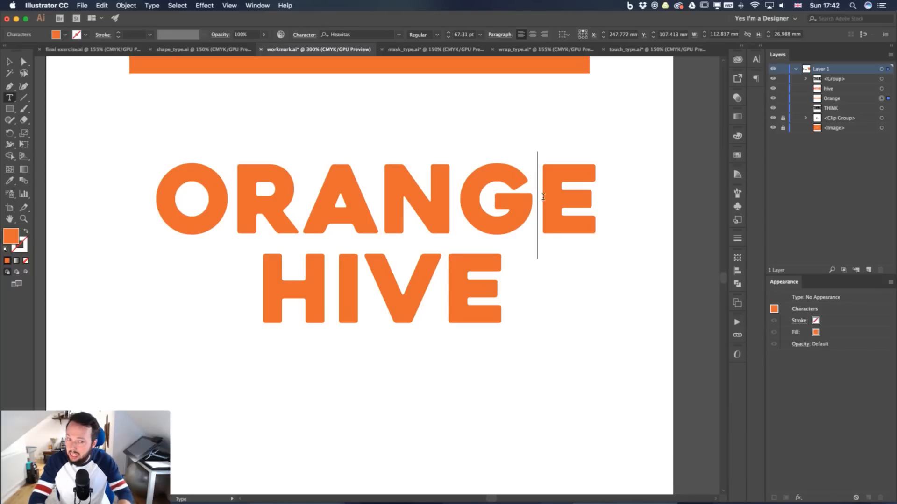
key("alt+Left")
key("Left")
key("alt+Left")
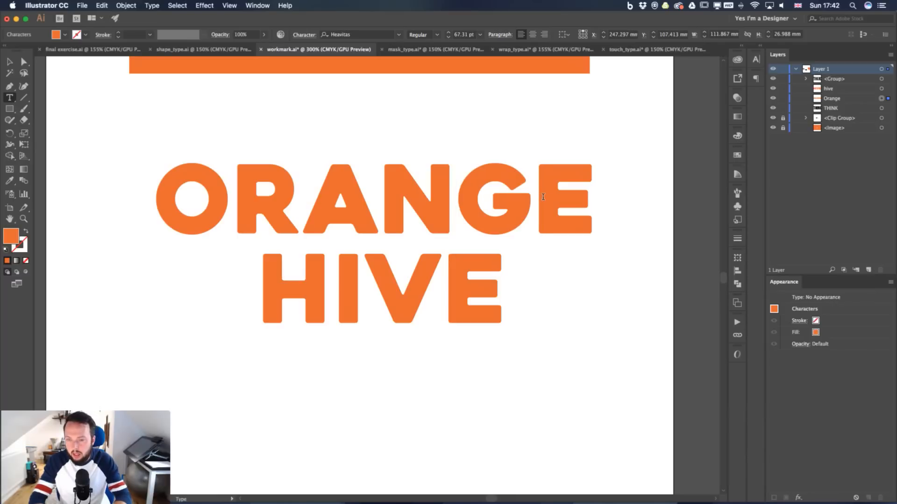
key("Right")
key("Right")
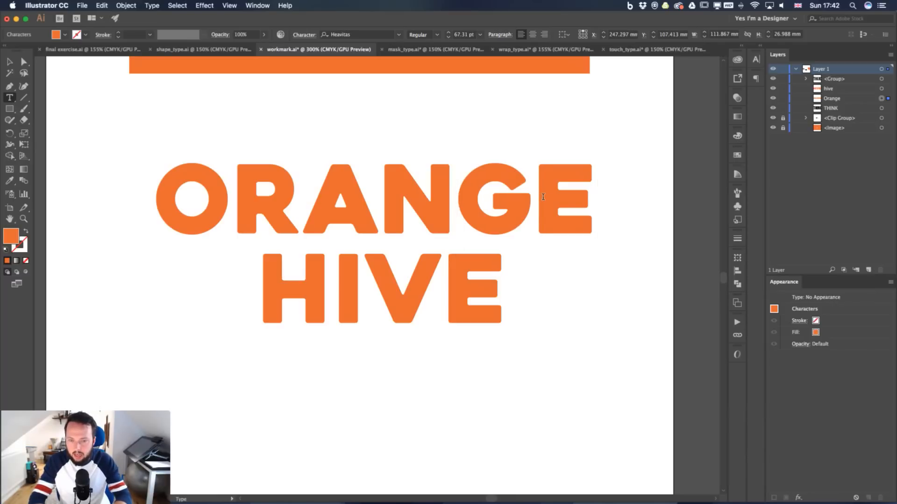
key("Escape")
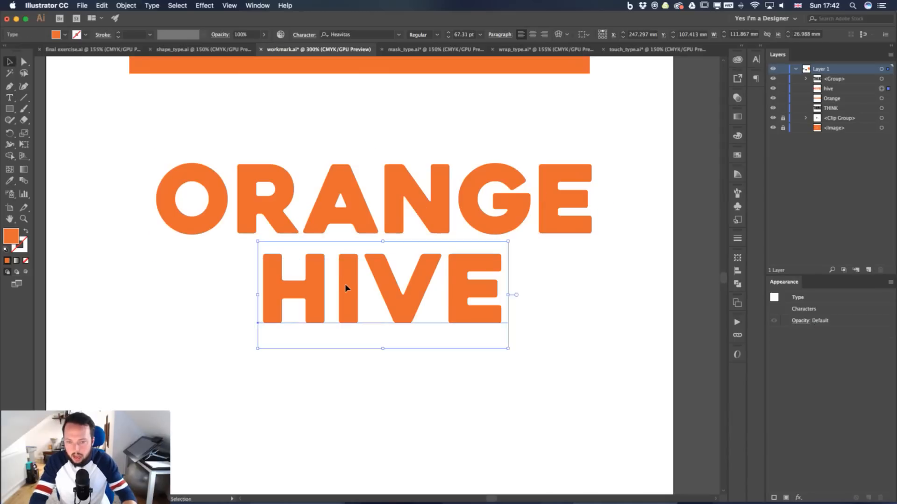
Widen the kerning slightly between I and V and between V and E in HIVE
key("t")
left_click(346, 288)
left_click(363, 281)
key("alt+Right")
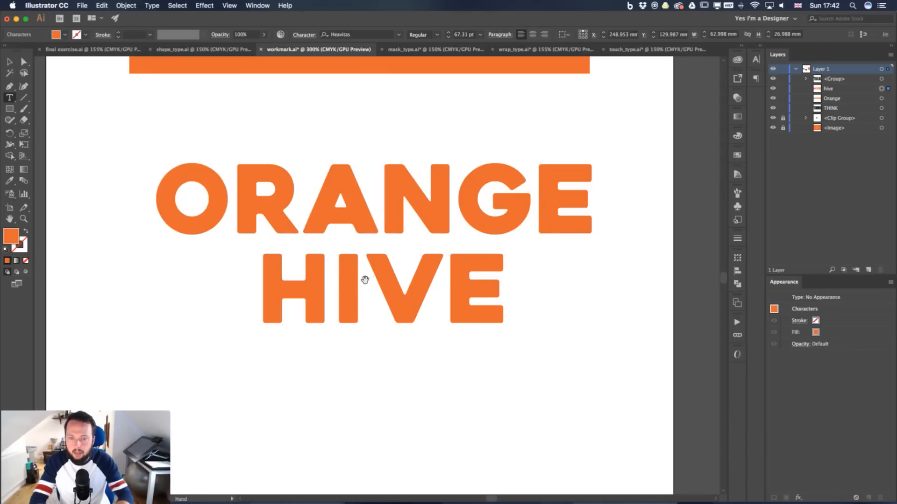
key("Right")
key("Right")
key("alt+Right")
key("alt+Right")
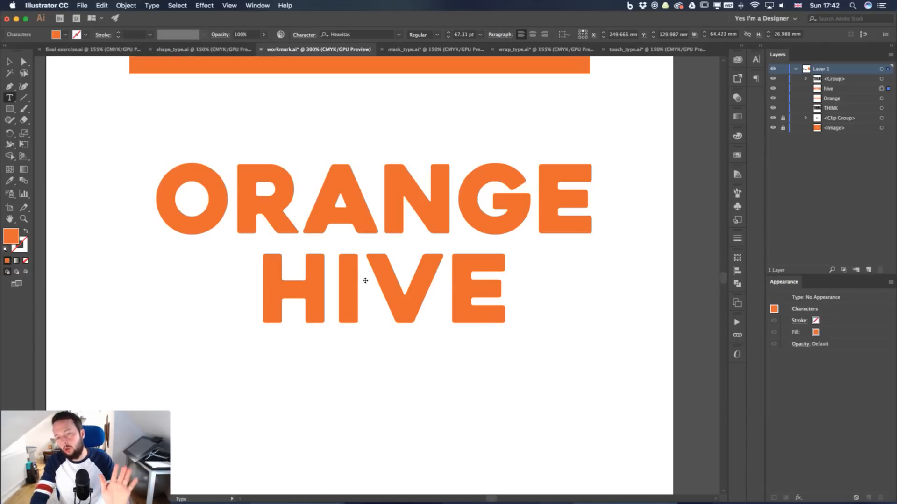
key("Escape")
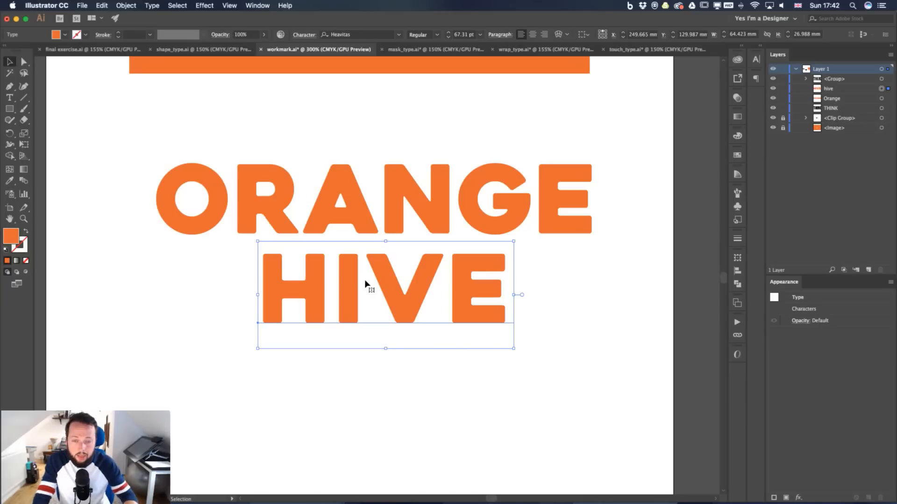
Convert both words, ORANGE and HIVE, to outlines and ungroup them into separate letter shapes
left_click_drag(628, 395, 333, 157)
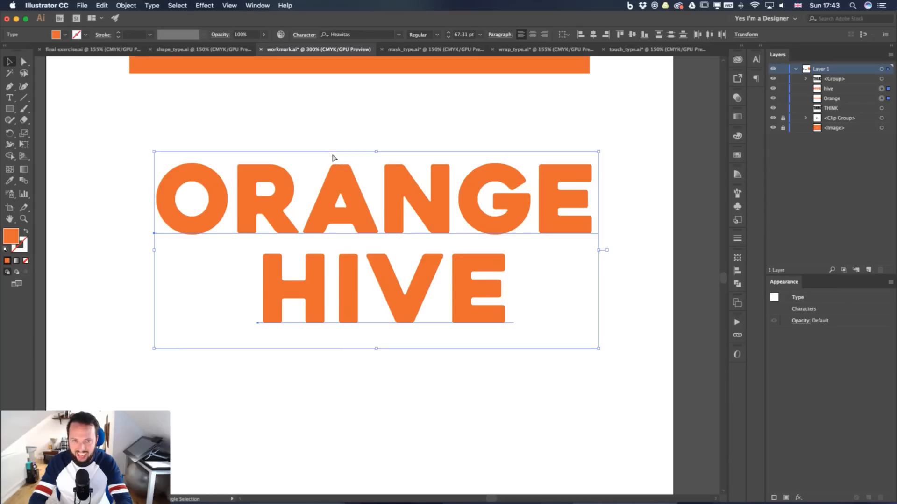
key("super+shift+o")
key("v")
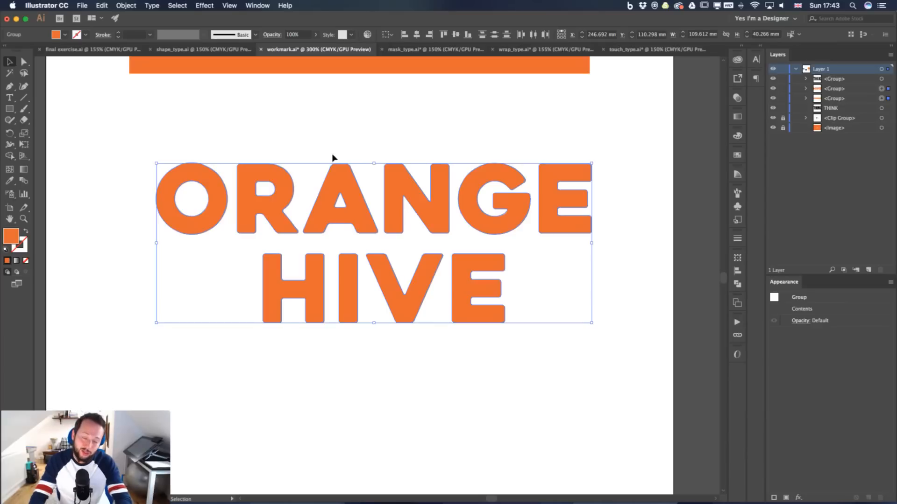
left_click(151, 5)
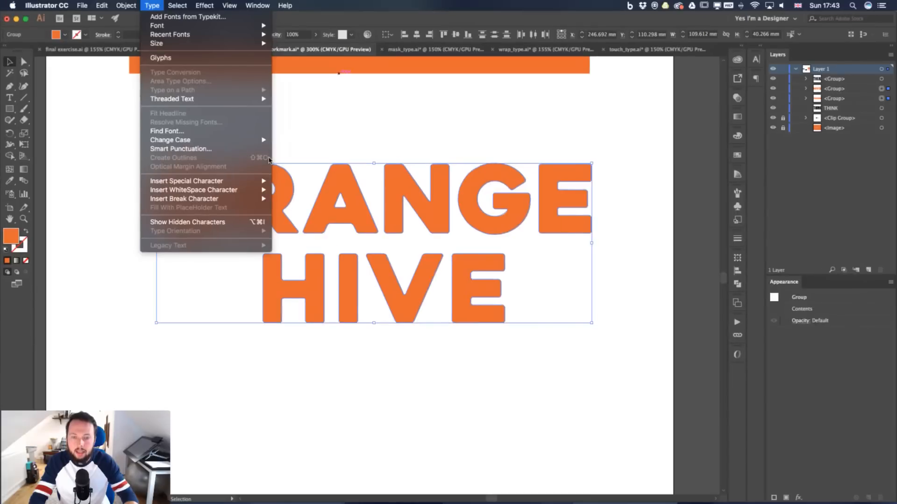
left_click(397, 427)
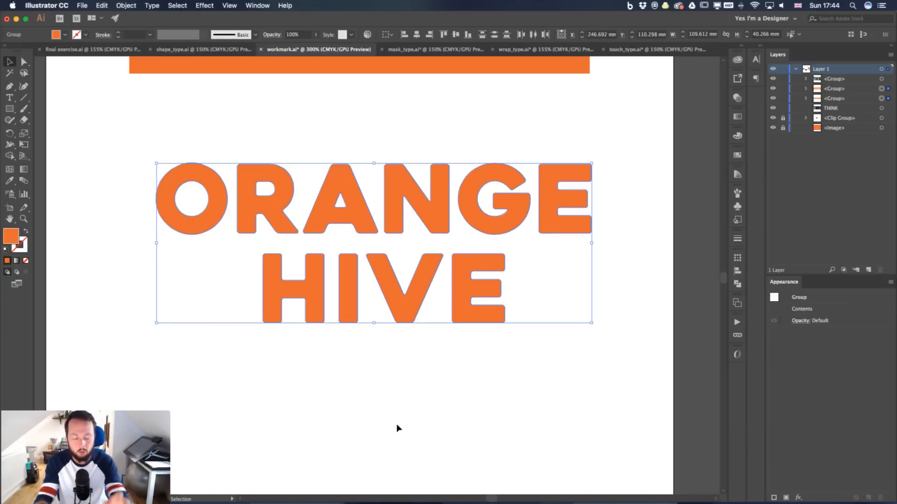
key("super+shift+g")
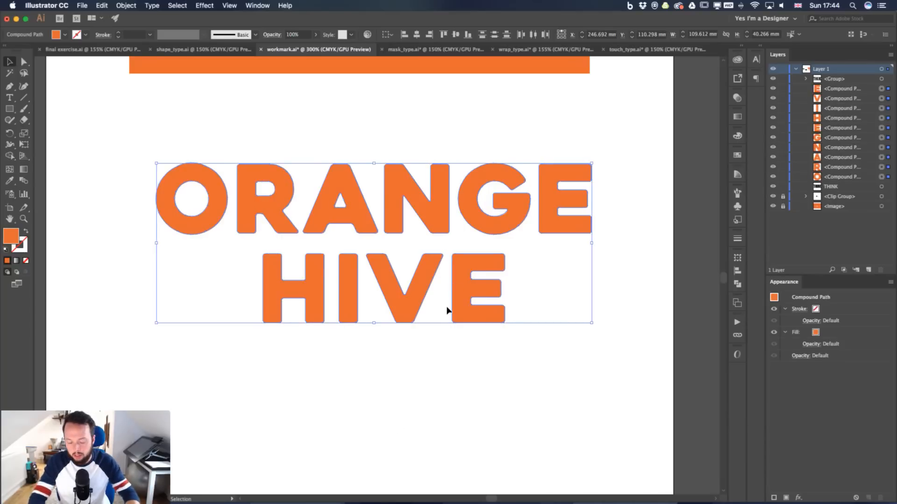
left_click(446, 338)
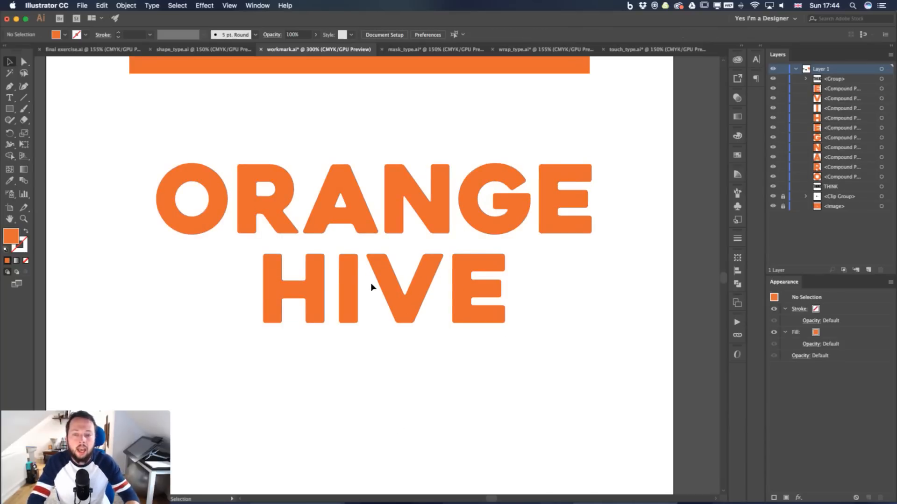
Extend the right leg of ORANGE's A diagonally down over the left stroke of HIVE's V by moving the leg's bottom anchor points
key("z")
left_click_drag(374, 243, 602, 251)
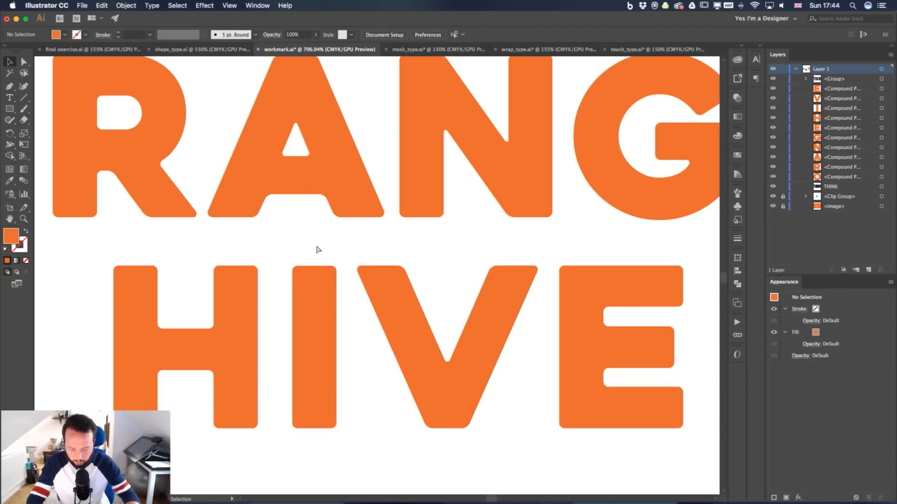
key("a")
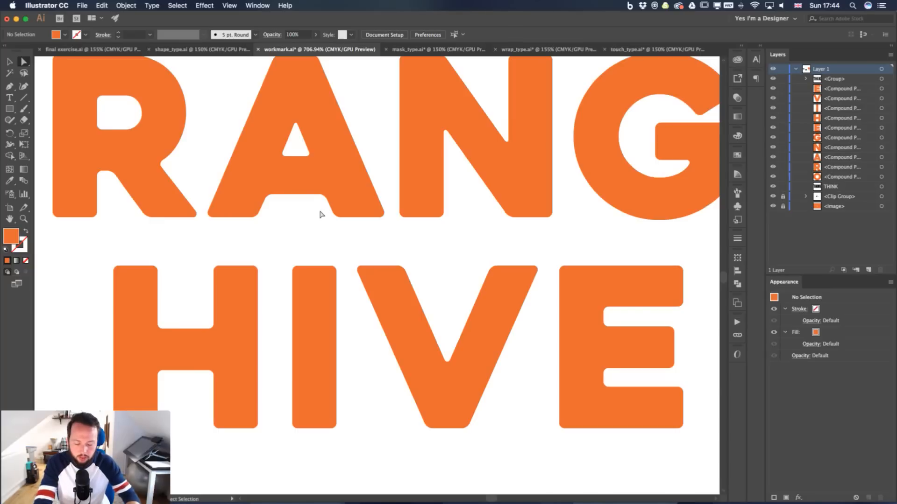
key("p")
key("a")
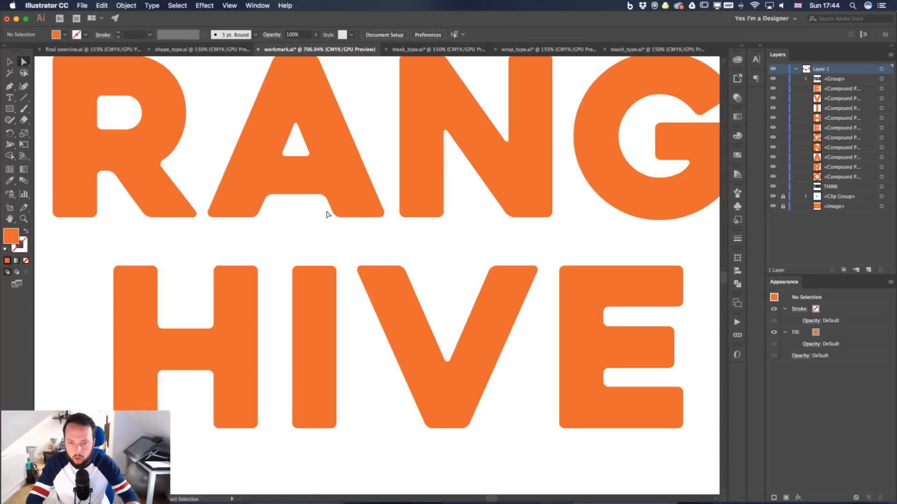
left_click_drag(322, 206, 379, 310)
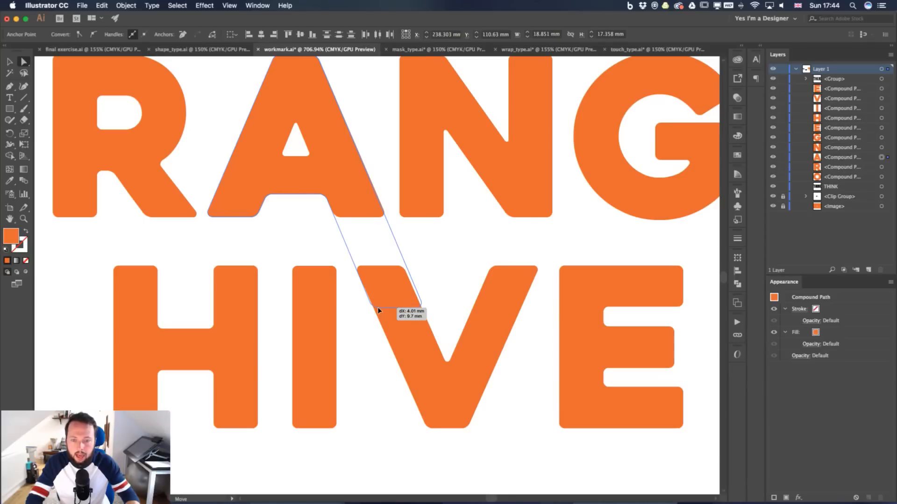
left_click_drag(377, 307, 378, 307)
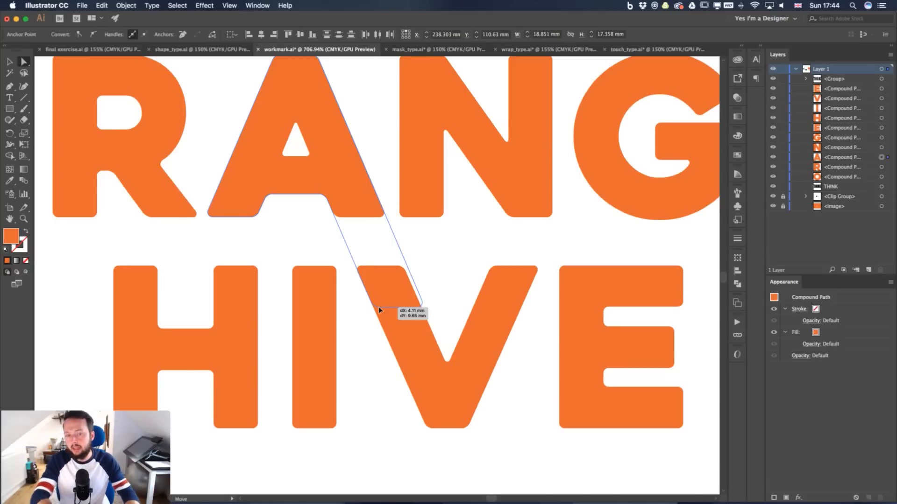
left_click_drag(379, 308, 411, 383)
left_click(374, 399)
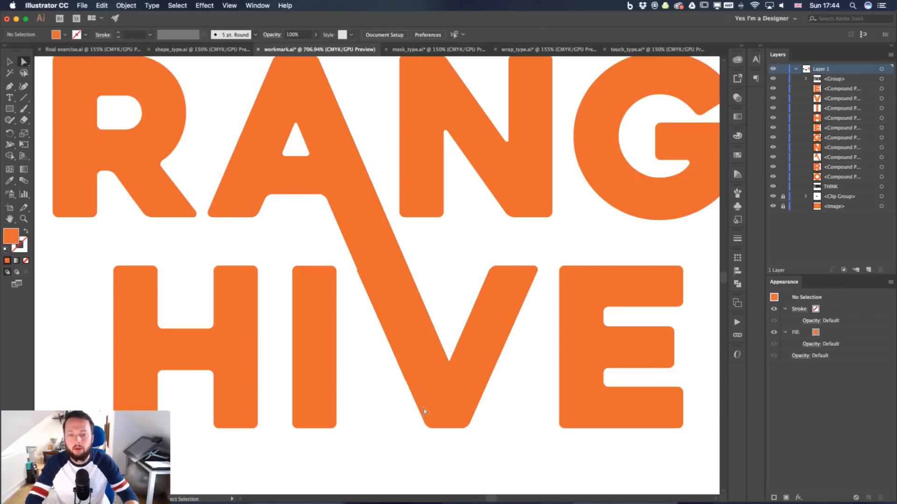
Nudge HIVE's V slightly to the right to line up with the A's extended leg, and check the join up close
left_click(500, 312)
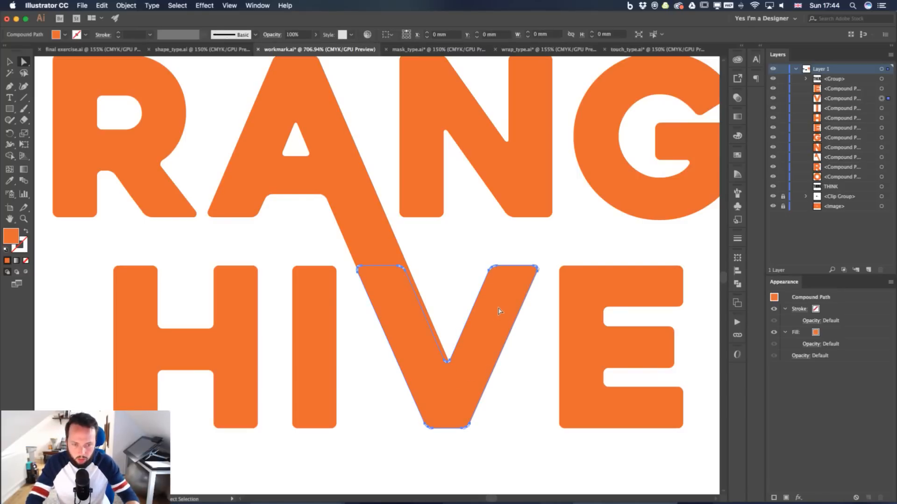
key("Right")
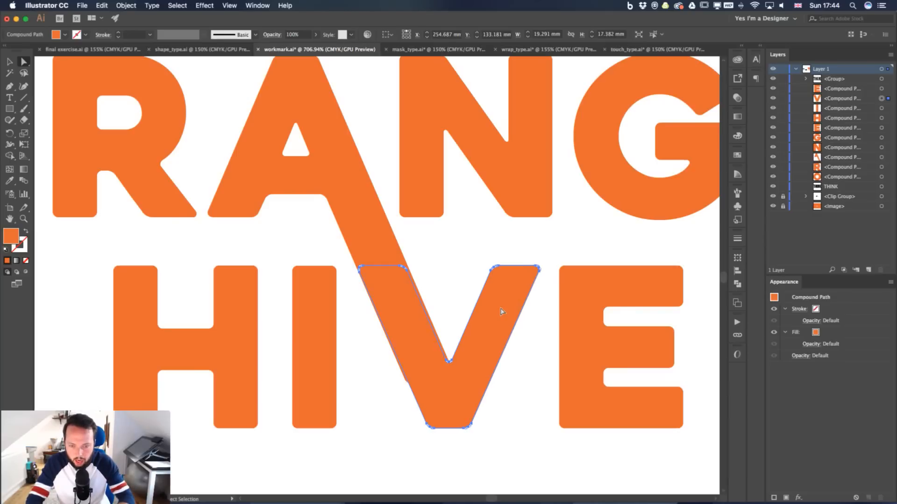
key("z")
left_click_drag(353, 269, 545, 261)
left_click_drag(452, 261, 447, 260)
left_click(357, 317)
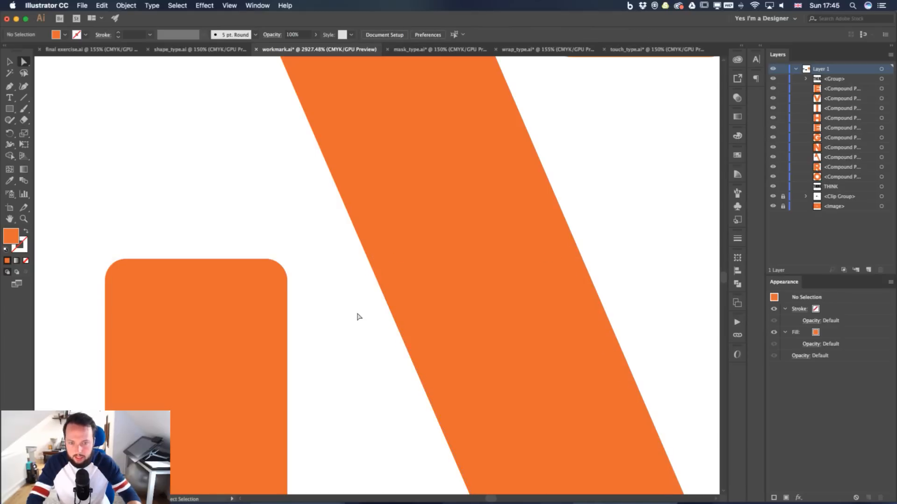
Stretch the top arm of HIVE's E to the right until the letter is about 30 mm wide
key("super+minus")
key("super+minus")
key("super+minus")
key("super+minus")
key("super+minus")
key("super+minus")
key("super+minus")
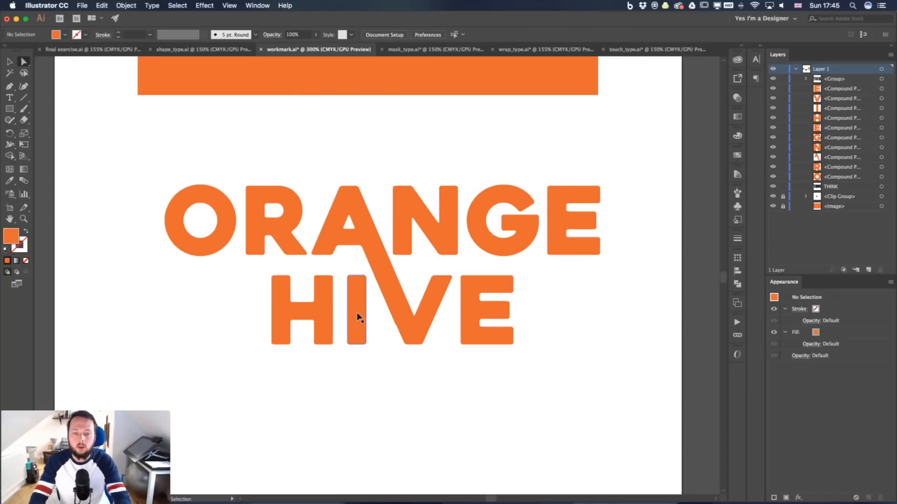
key("v")
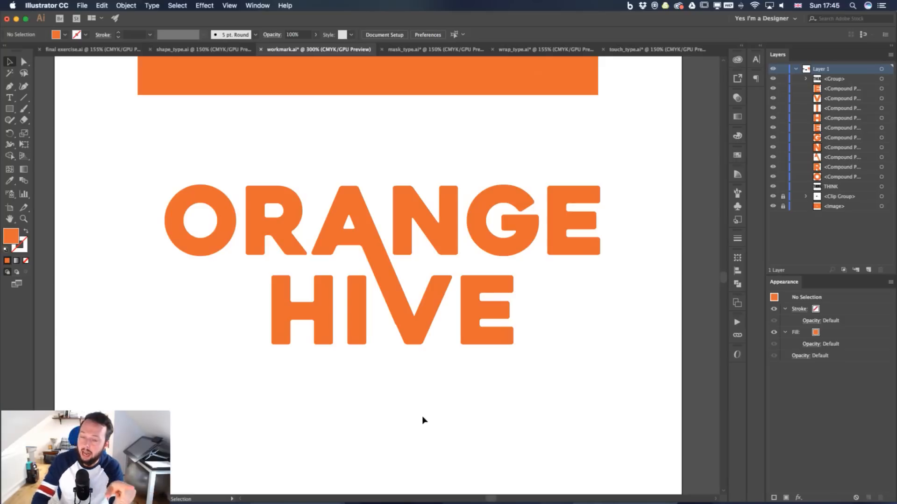
key("a")
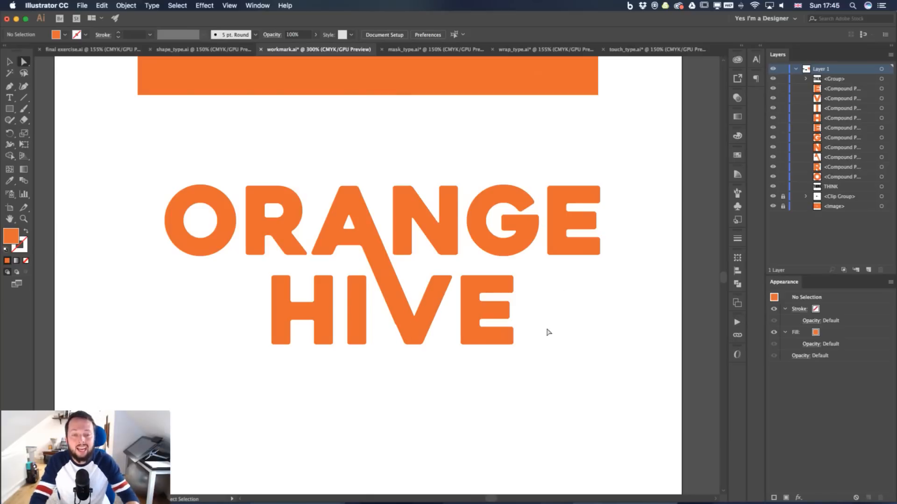
left_click(512, 293)
left_click_drag(512, 295, 581, 292)
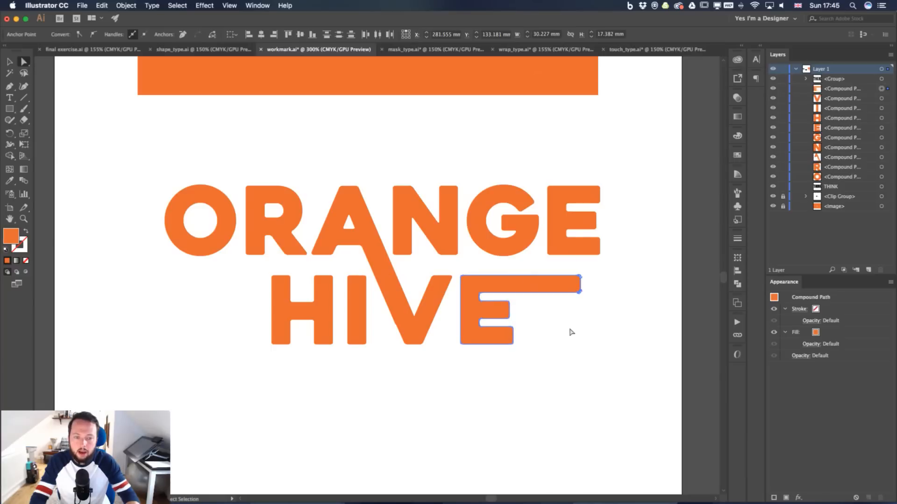
left_click(569, 333)
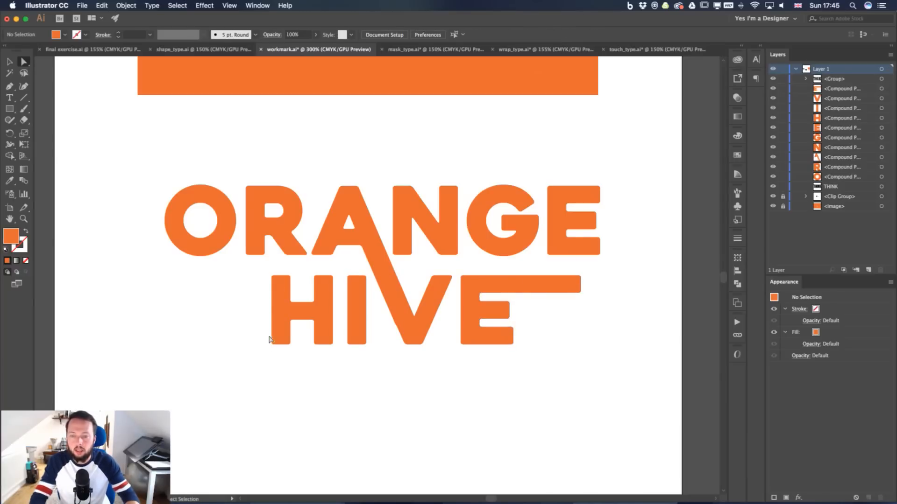
Extend the left stem of ORANGE's R straight down beside the H, to about the middle of HIVE's letter height
left_click(264, 254)
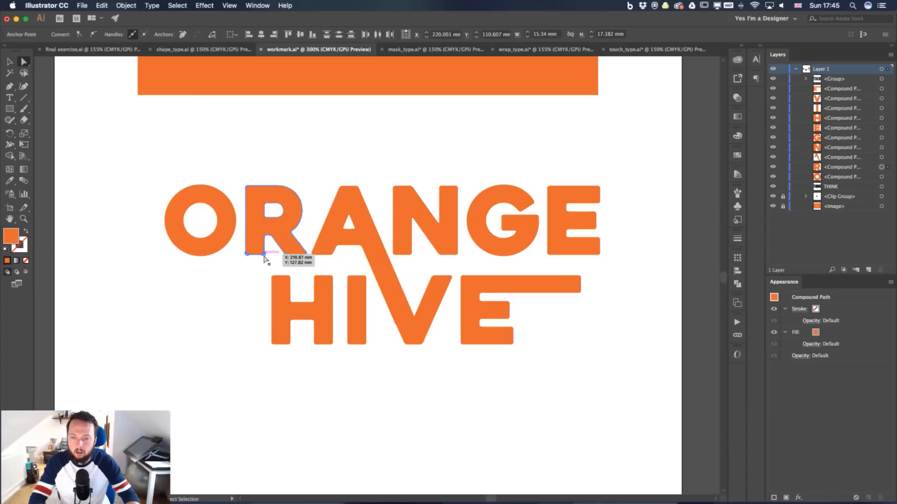
left_click_drag(263, 254, 260, 311)
left_click(247, 373)
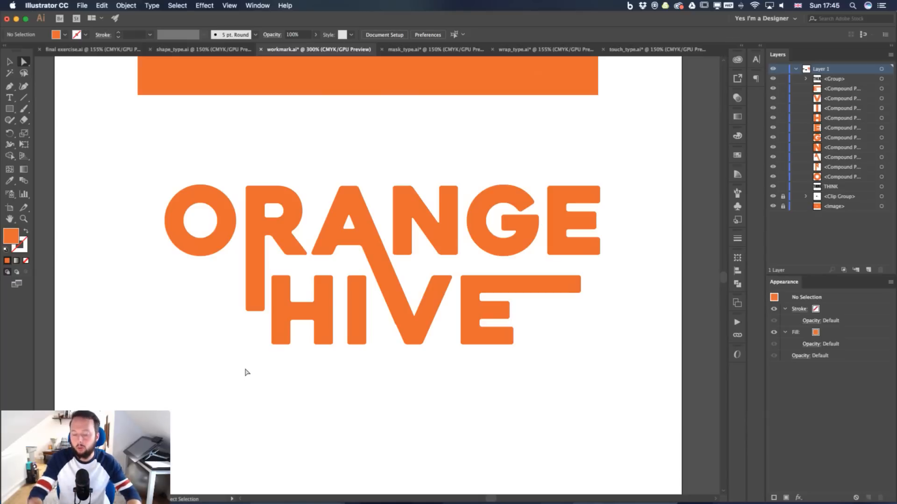
key("v")
left_click(232, 221)
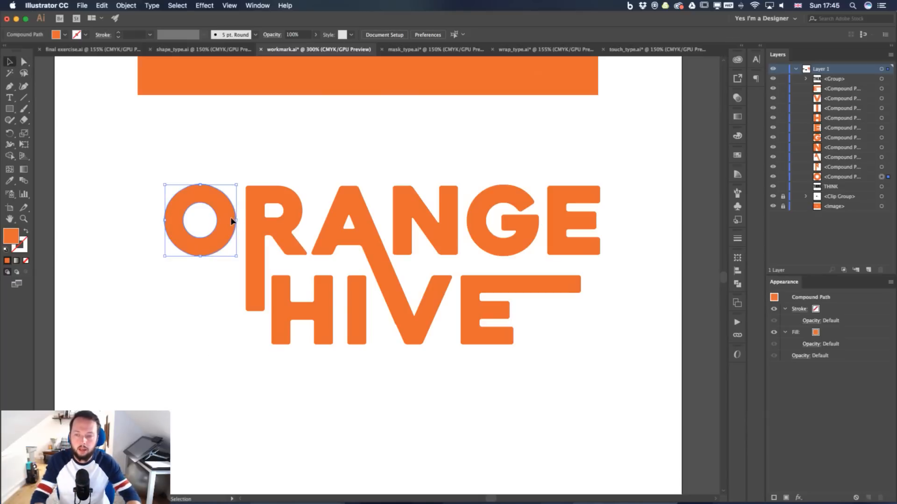
left_click(186, 308)
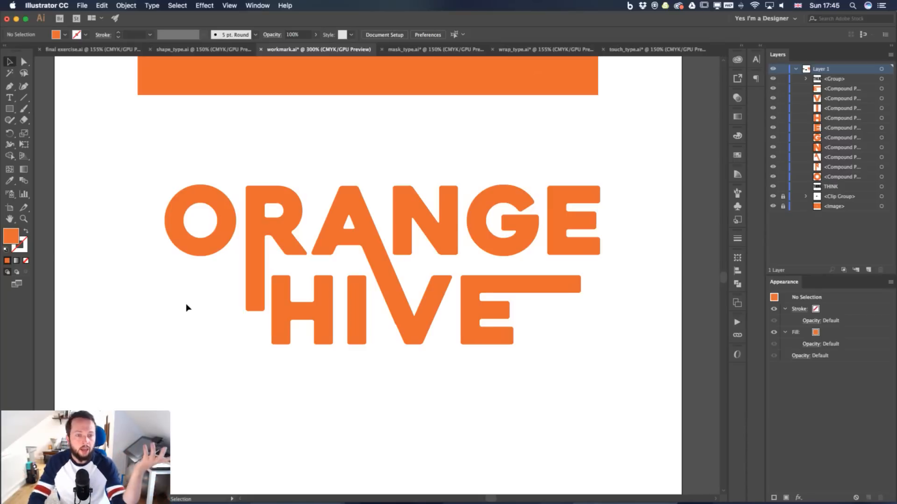
Draw a closed right-pointing triangle with the Pen tool just beyond the extended top arm of HIVE's E, matching the arm's height
key("z")
left_click_drag(606, 222, 681, 232)
key("v")
left_click_drag(607, 261, 588, 223)
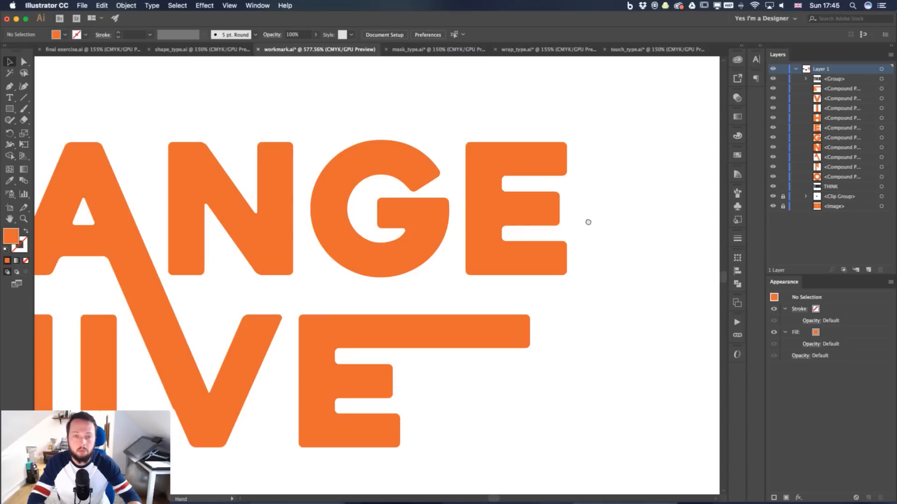
left_click_drag(587, 314, 517, 314)
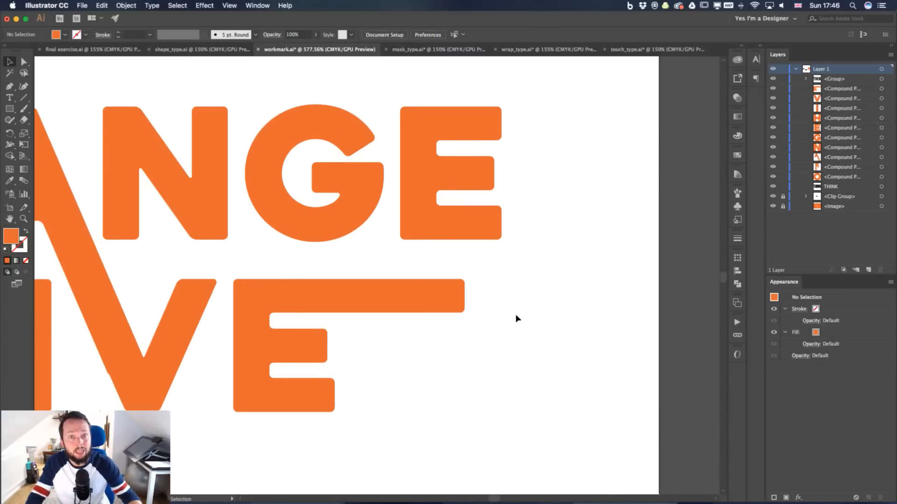
key("p")
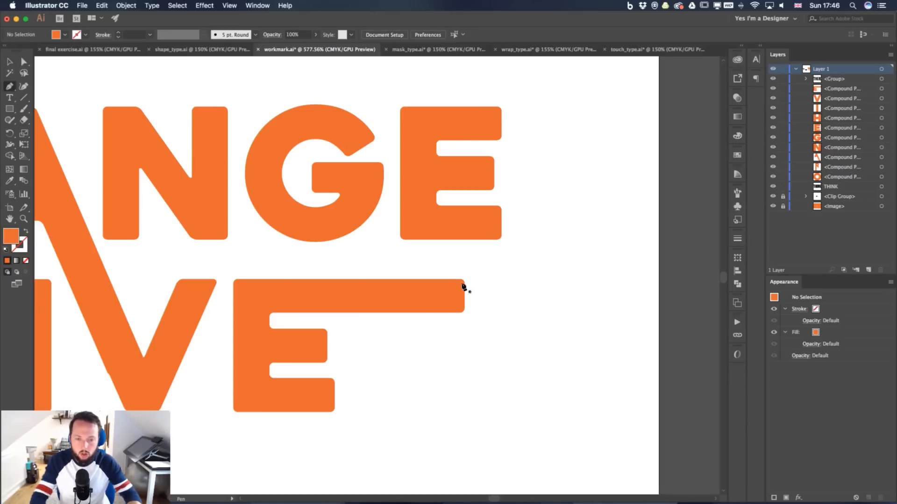
left_click(469, 279)
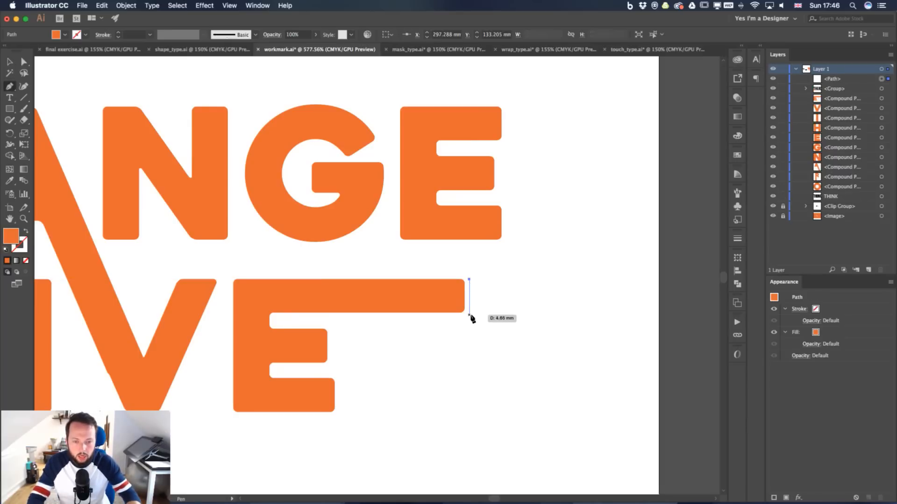
left_click(469, 313)
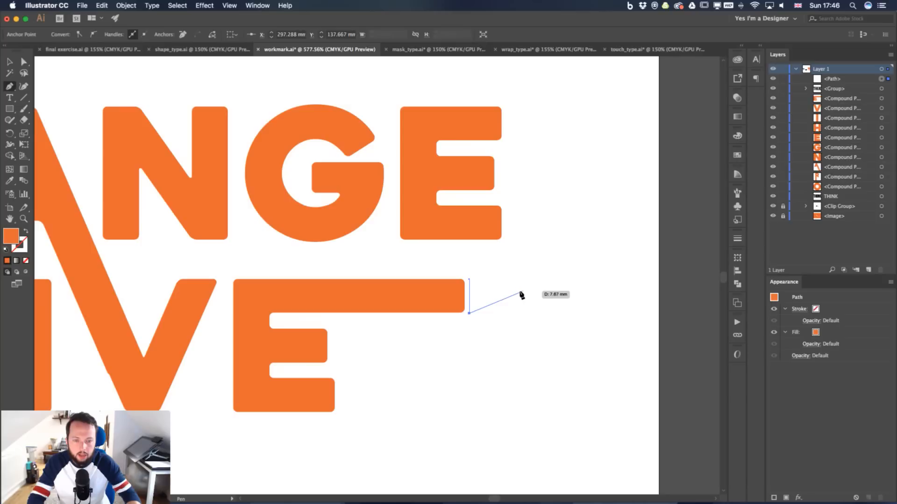
left_click(511, 296)
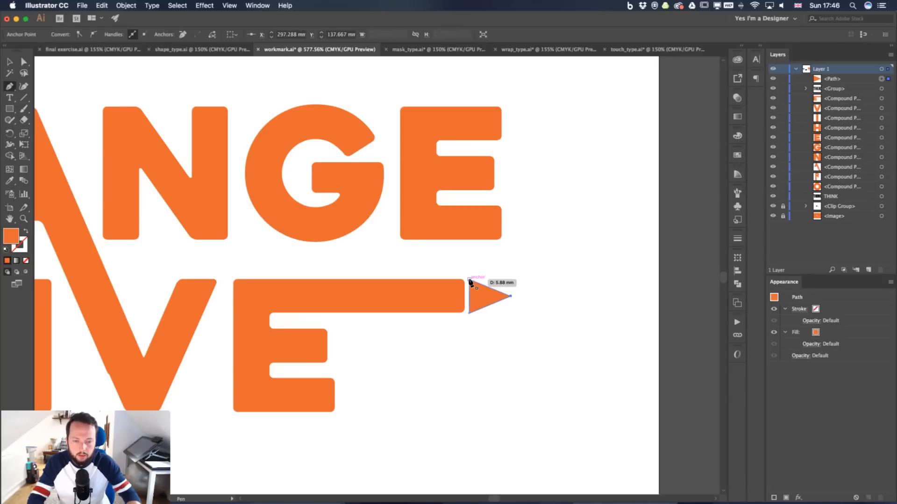
left_click(468, 279)
Erase a thin vertical strip across the triangle near its point to separate a small pencil tip
key("shift+e")
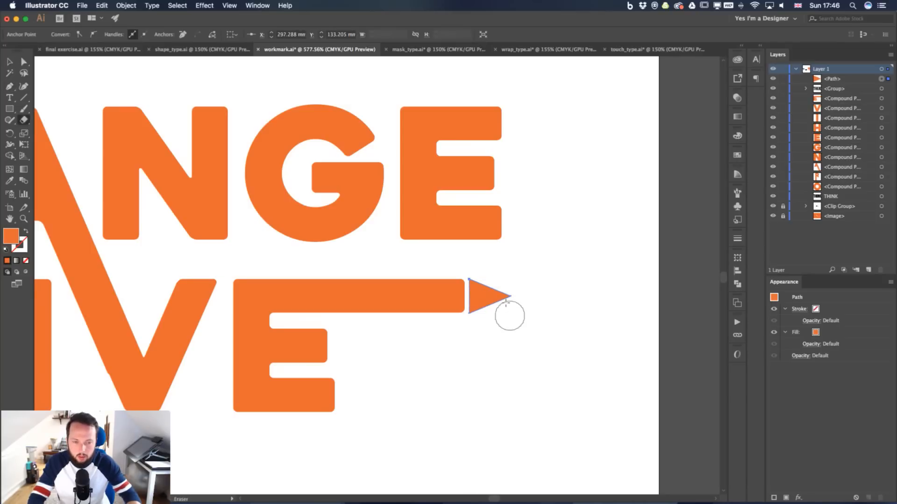
left_click_drag(496, 277, 501, 318)
key("v")
left_click(541, 339)
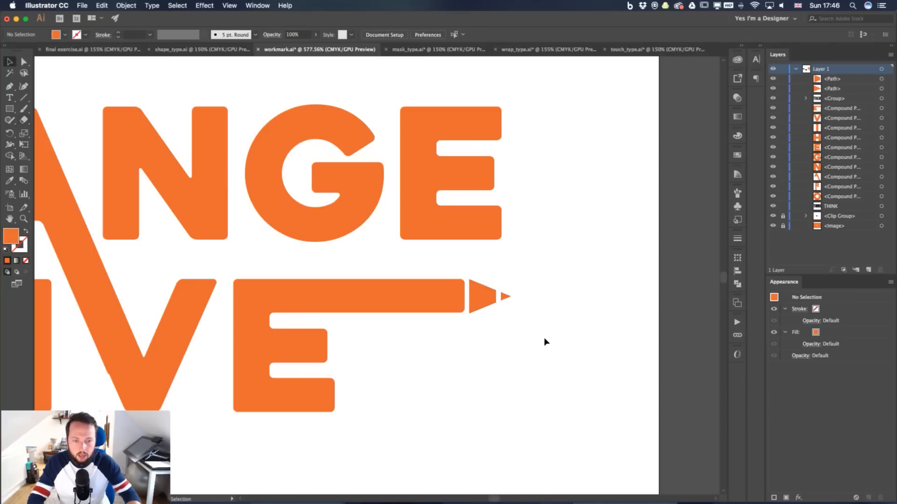
Select only HIVE's E and erase two thin horizontal lines along its extended top arm, forming the pencil's stripes
key("super+minus")
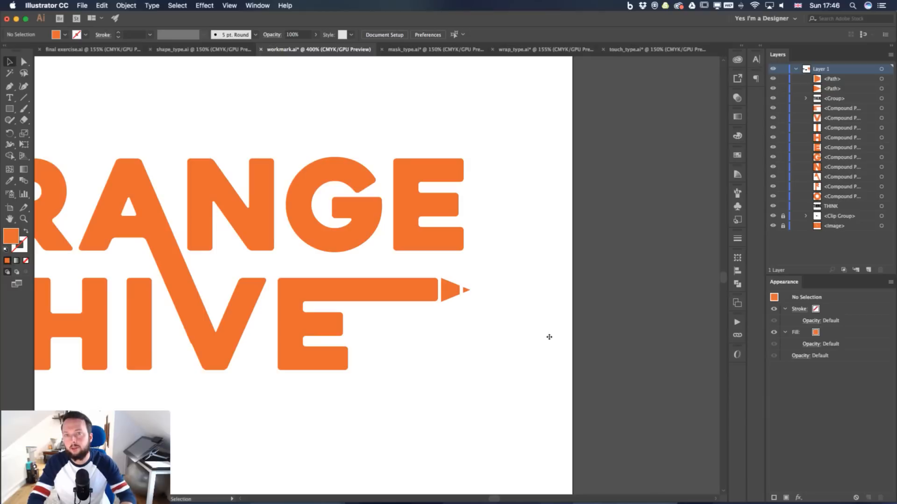
left_click(367, 299)
key("shift+e")
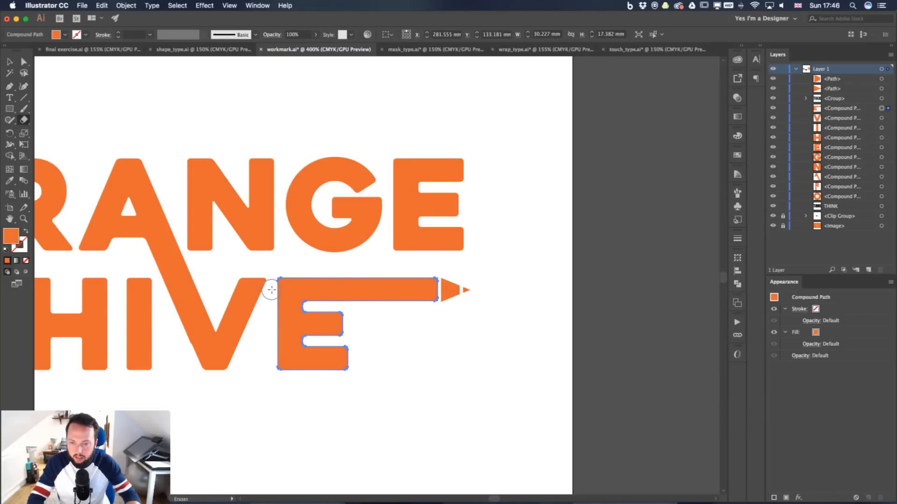
mouse_move(273, 287)
left_mouse_down()
mouse_move(441, 283)
mouse_move(425, 300)
mouse_move(271, 291)
left_mouse_up()
key("v")
left_click(465, 354)
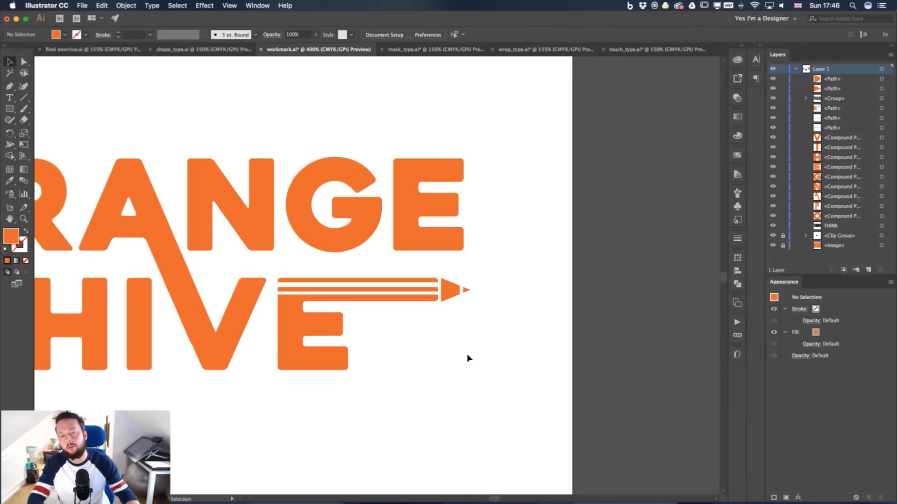
key("super+minus")
left_click_drag(322, 337, 462, 361)
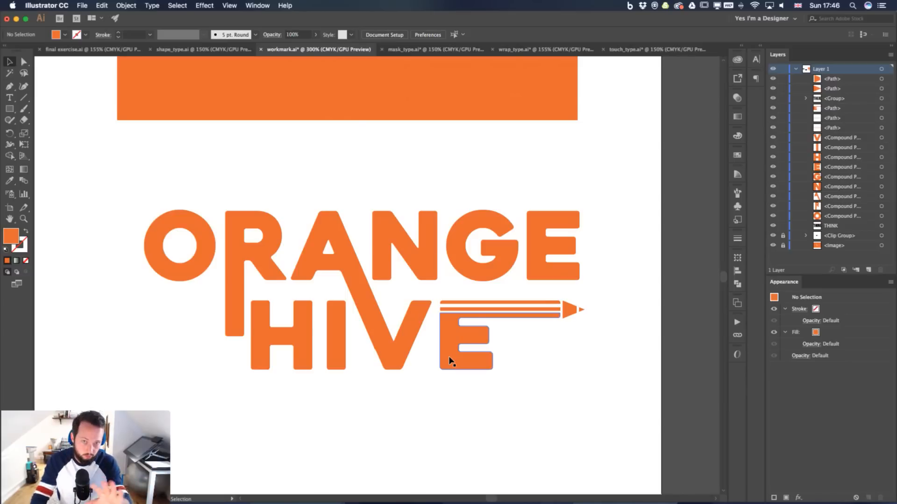
key("super+0")
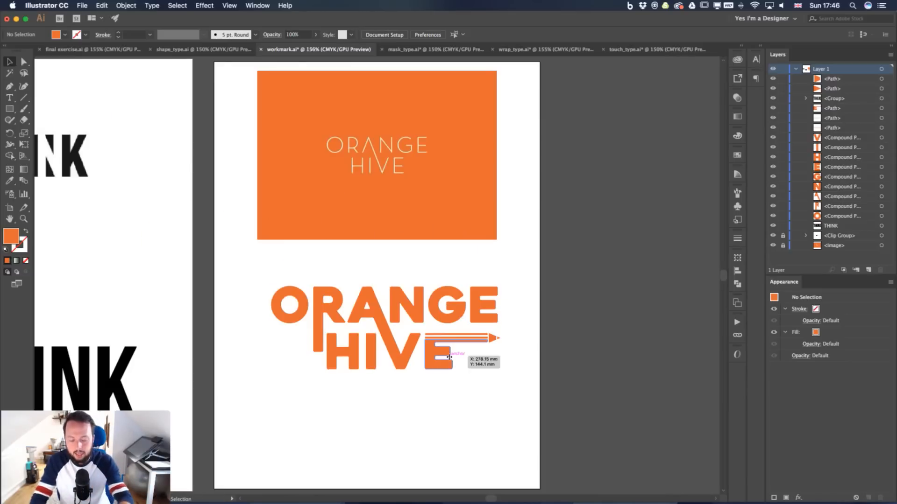
key("super+alt+0")
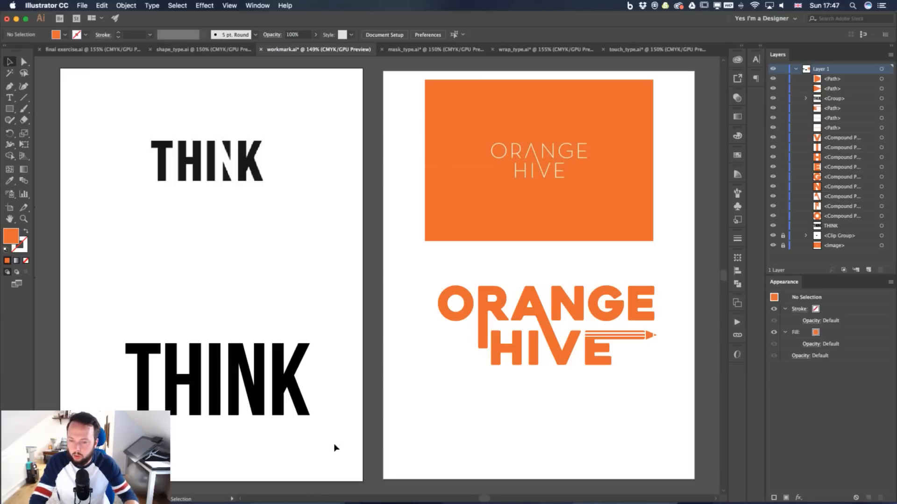
left_click(287, 390)
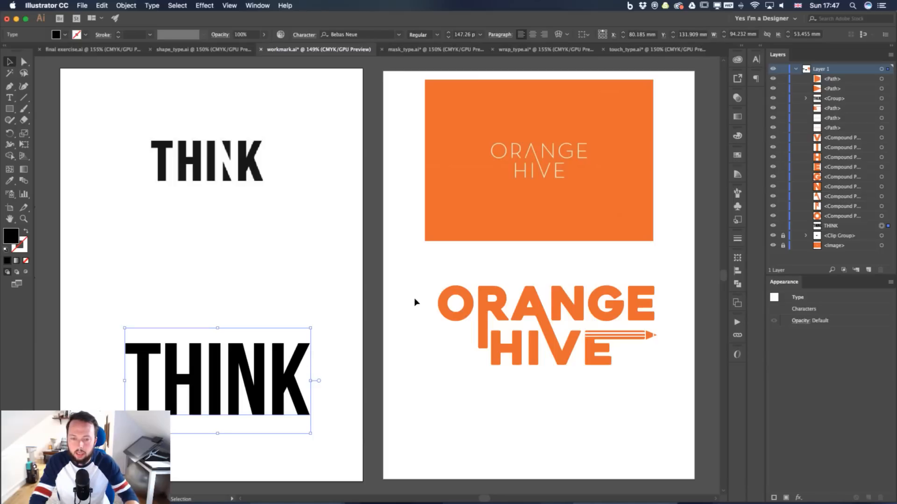
left_click(426, 307)
Resize the Eraser's tip by enlarging and reducing it, ending moderately larger than its starting size
key("shift+e")
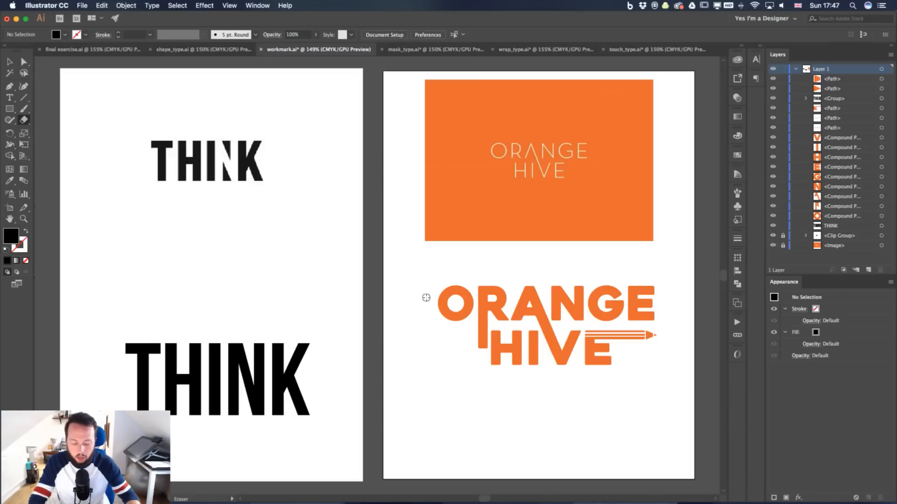
key("bracketright")
key("bracketright")
key("bracketright")
key("bracketright")
key("bracketright")
key("bracketright")
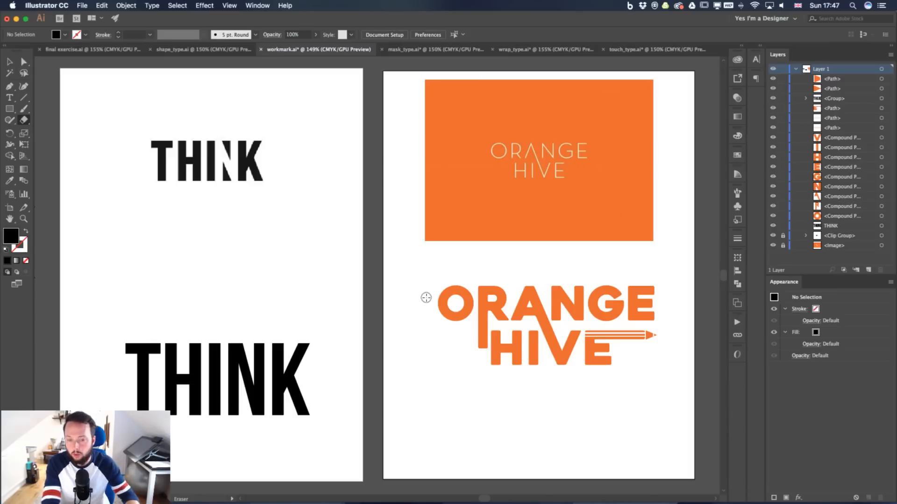
key("bracketright")
key("bracketright")
key("bracketright")
key("bracketright")
key("bracketright")
key("bracketleft")
key("bracketleft")
key("bracketleft")
key("bracketleft")
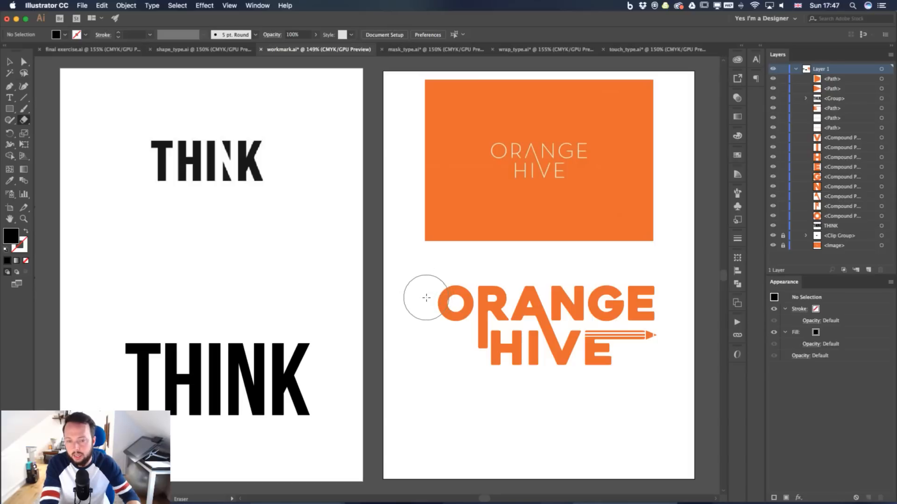
key("bracketleft")
key("bracketleft")
key("bracketleft")
key("bracketleft")
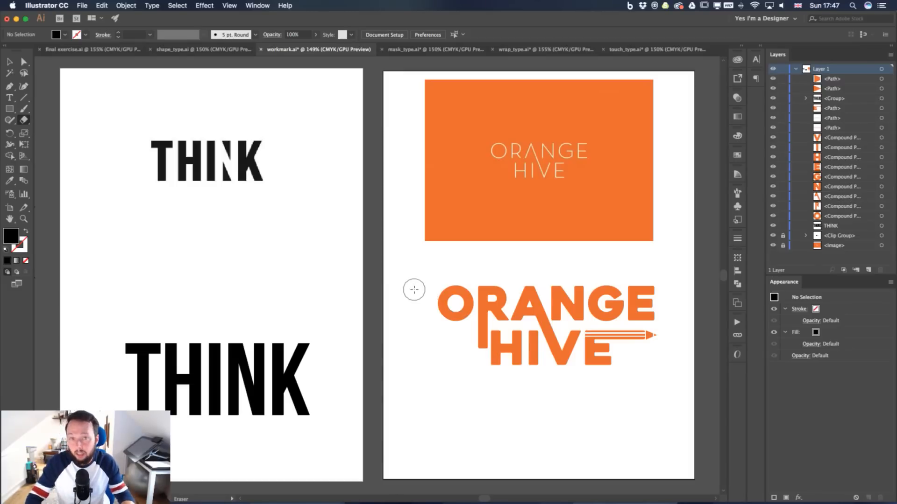
Try erasing freehand across the O and through both words with nothing selected, and undo each erasure
left_click_drag(425, 272, 458, 345)
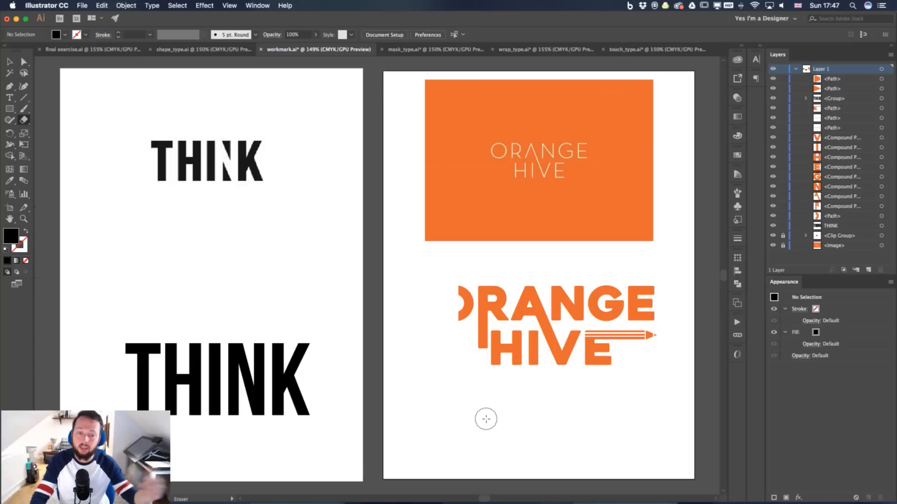
key("super+z")
key("super+equal")
key("super+equal")
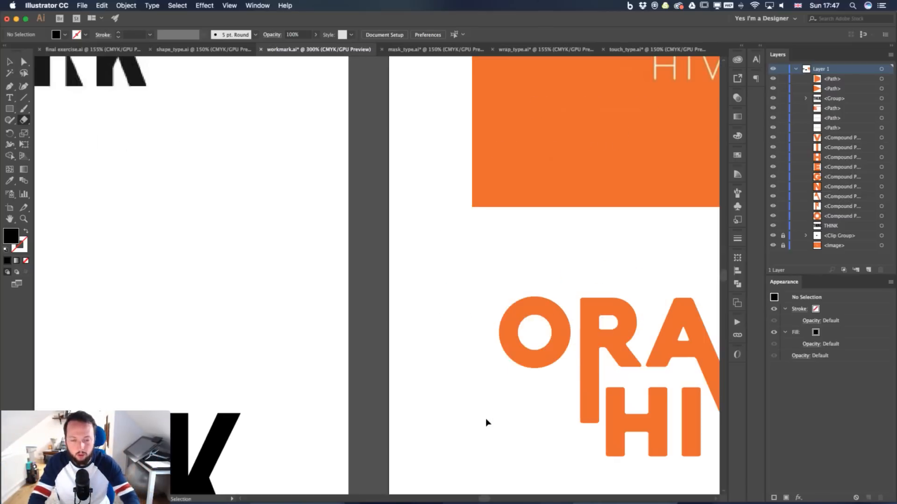
left_click_drag(551, 410, 250, 280)
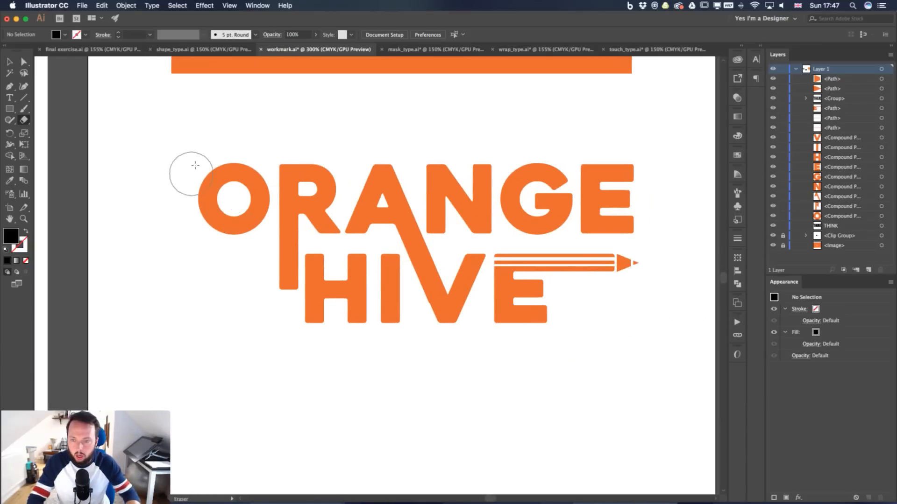
mouse_move(200, 144)
left_mouse_down()
mouse_move(320, 160)
mouse_move(462, 415)
left_mouse_up()
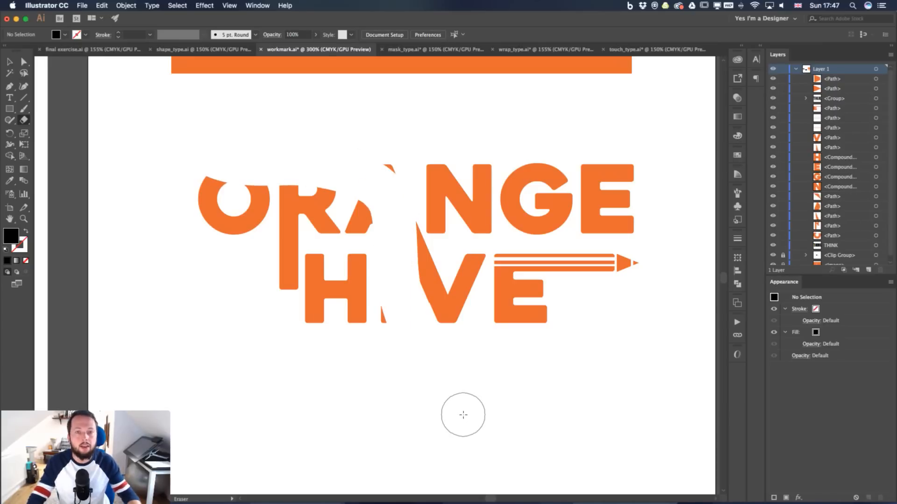
key("super+z")
key("v")
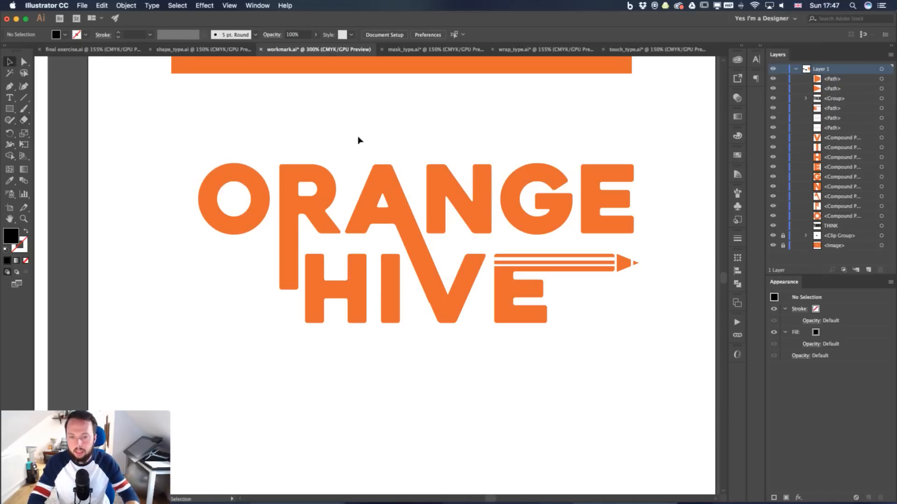
Select only ORANGE's R, try erasing a freehand zigzag across it and its neighbours, undo it and deselect
left_click(292, 202)
key("shift+e")
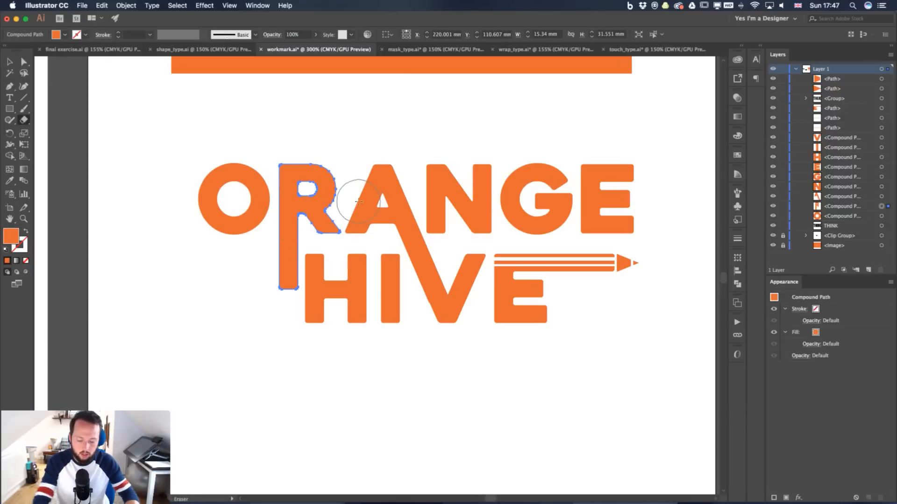
mouse_move(276, 201)
left_mouse_down()
mouse_move(292, 177)
mouse_move(248, 256)
mouse_move(392, 269)
left_mouse_up()
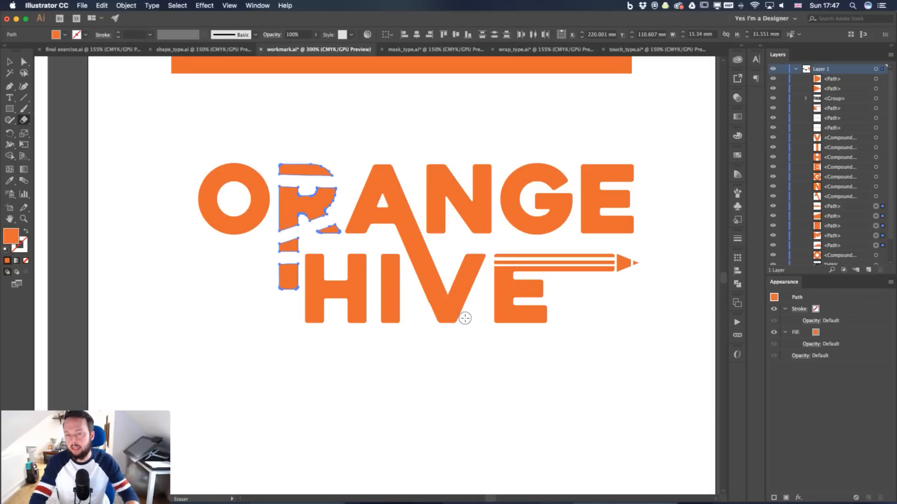
key("v")
key("super+z")
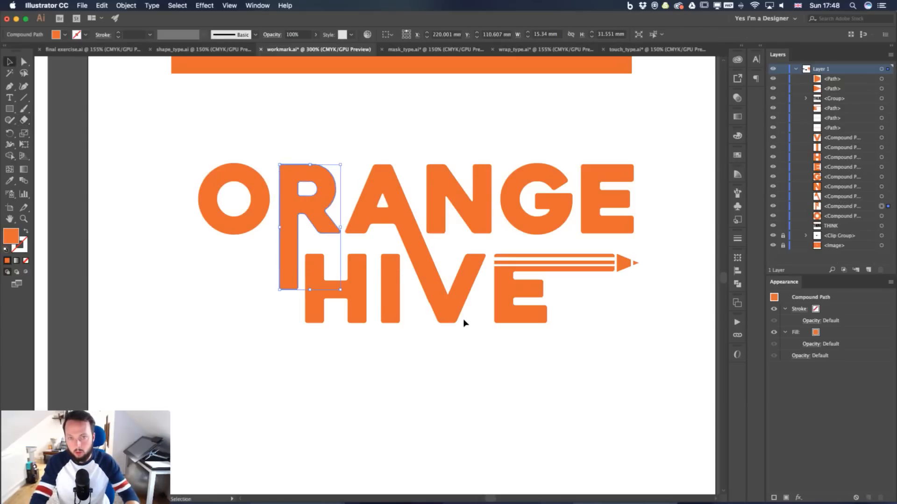
left_click(353, 437)
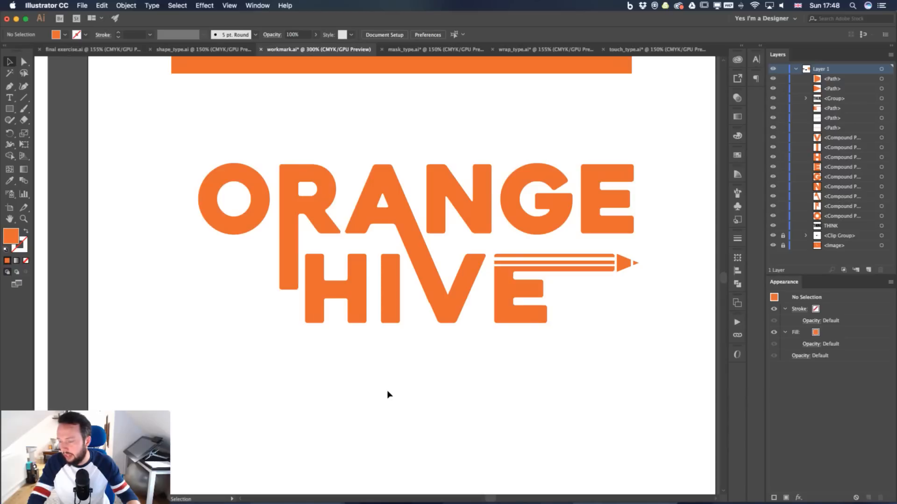
Look at shape_type.ai and the circular TYPOGRAPHY ADVENTURES badge in final exercise.ai, ending in shape_type.ai
left_click(170, 50)
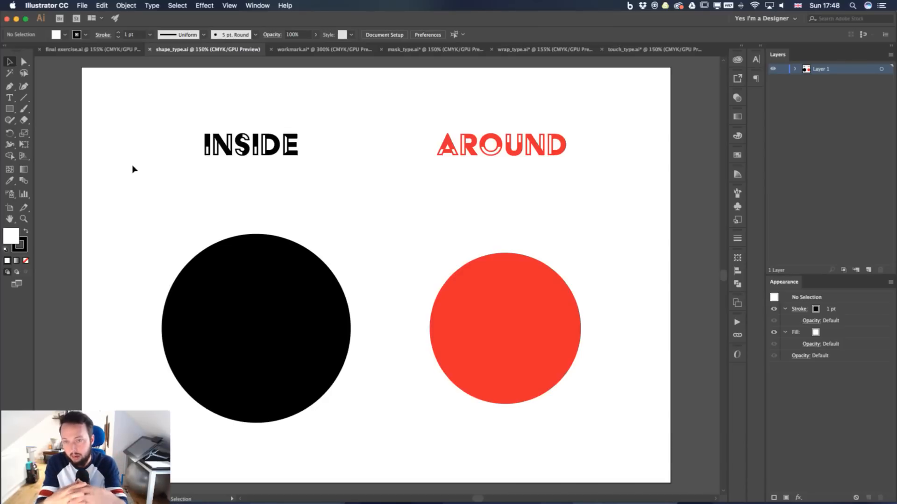
left_click(93, 50)
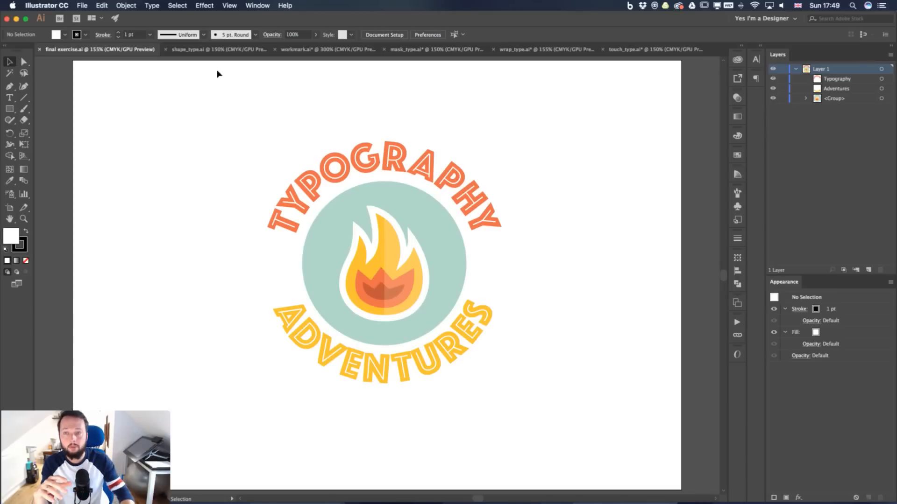
left_click(223, 53)
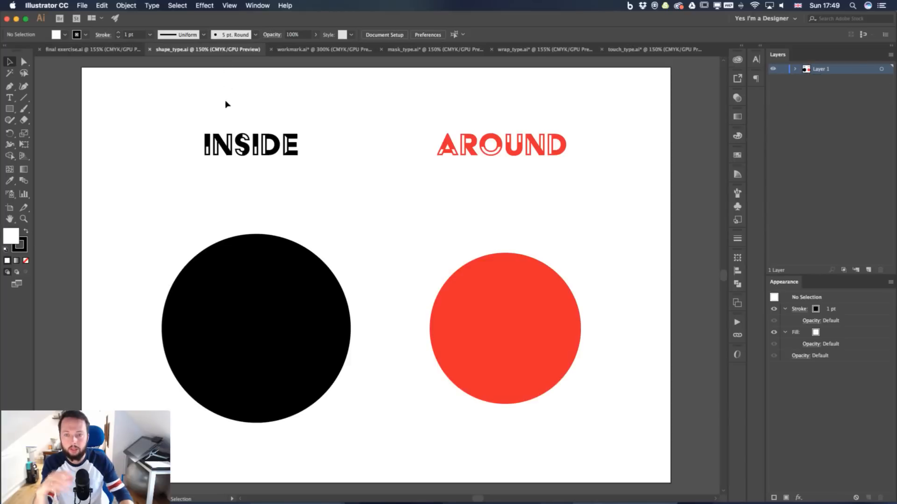
Convert the black circle into a type path with placeholder text running around it, and compare it with the final exercise.ai badge
key("t")
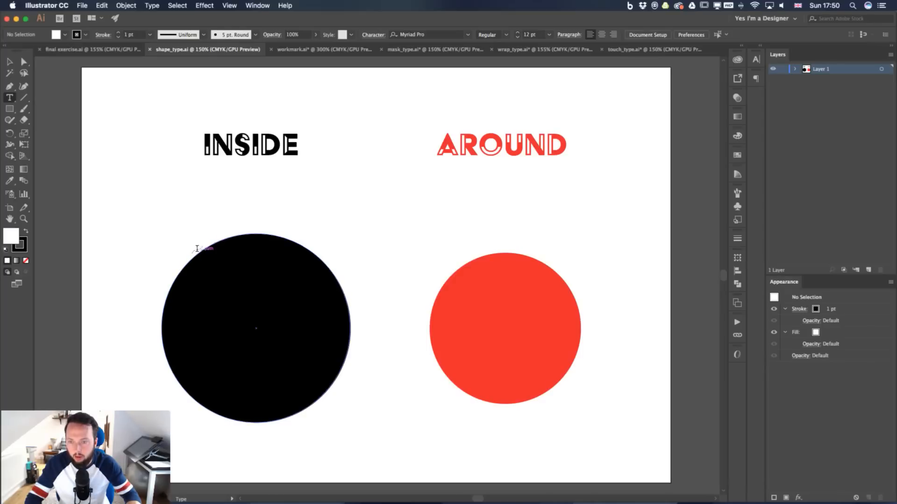
left_click(194, 256)
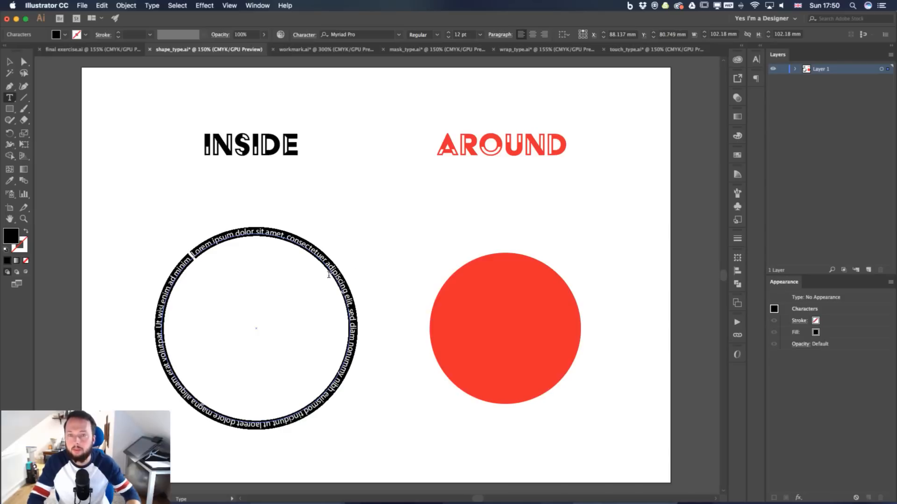
left_click(119, 49)
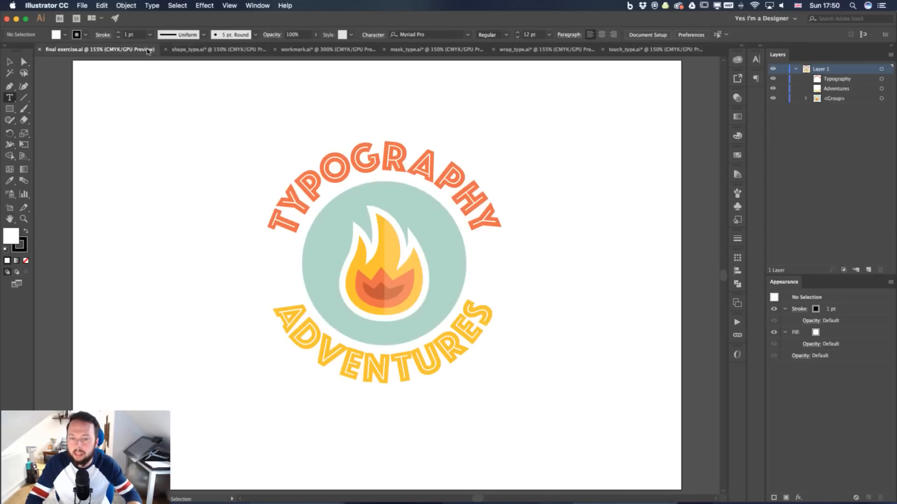
left_click(187, 50)
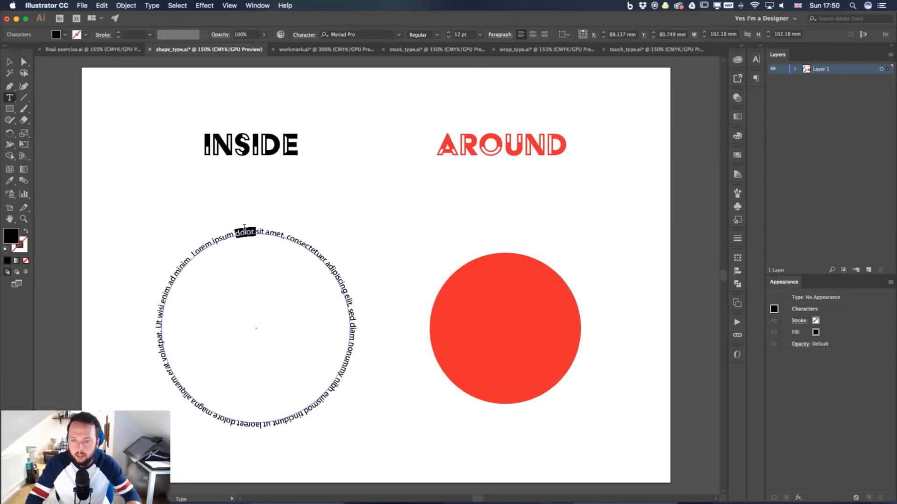
Replace the placeholder text running around the circle with Typography and select the whole word
triple_click(244, 229)
type("Typography")
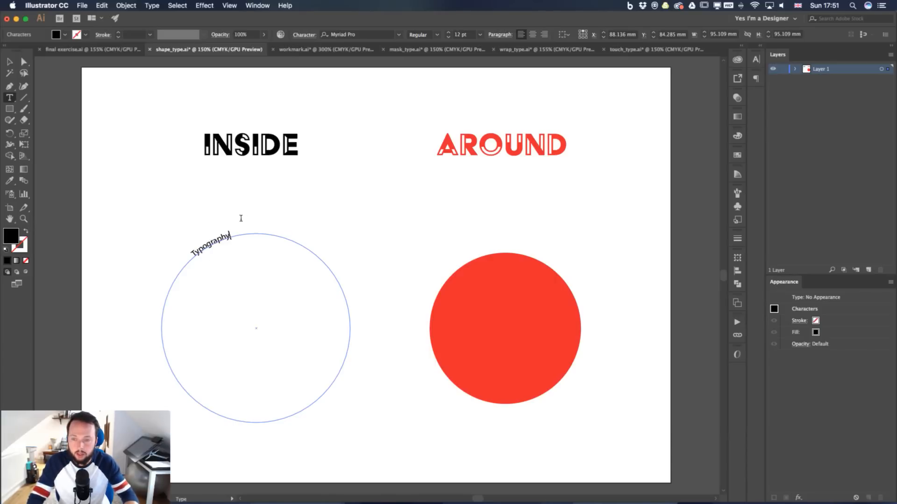
double_click(194, 253)
left_click(193, 254)
double_click(194, 253)
Enlarge the word Typography on the circular path to 40 pt
key("super+shift+period")
key("super+shift+period")
key("super+shift+period")
key("super+shift+period")
key("super+shift+period")
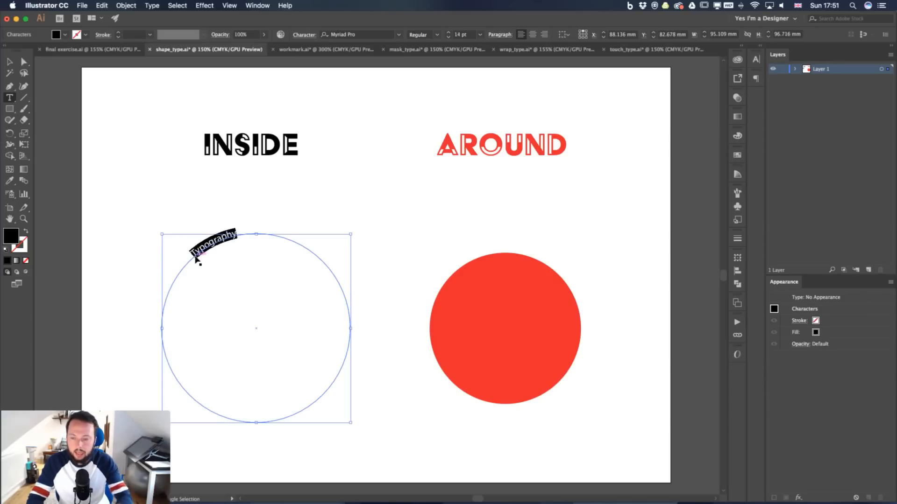
key("super+shift+period")
key("super+shift+period")
key("super+shift+period")
key("super+shift+period")
key("super+shift+period")
key("super+shift+period")
key("super+shift+period")
key("super+shift+period")
key("super+shift+period")
key("super+shift+period")
key("super+shift+period")
key("super+shift+period")
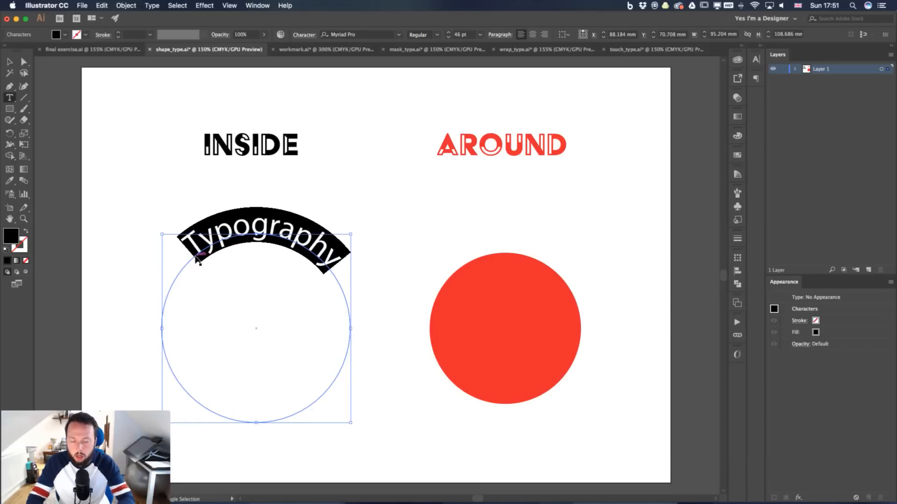
key("shift+super+period")
key("shift+super+period")
key("shift+super+comma")
key("shift+super+comma")
key("shift+super+comma")
key("shift+super+comma")
key("shift+super+comma")
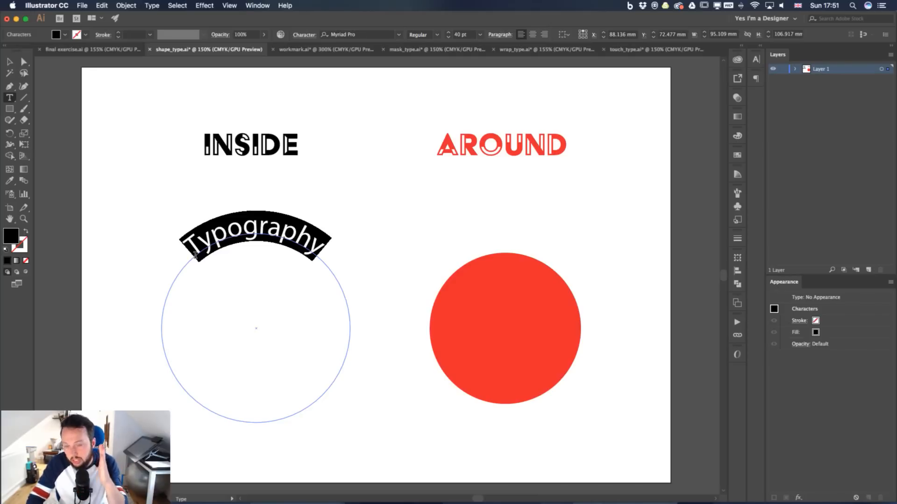
left_click(267, 228)
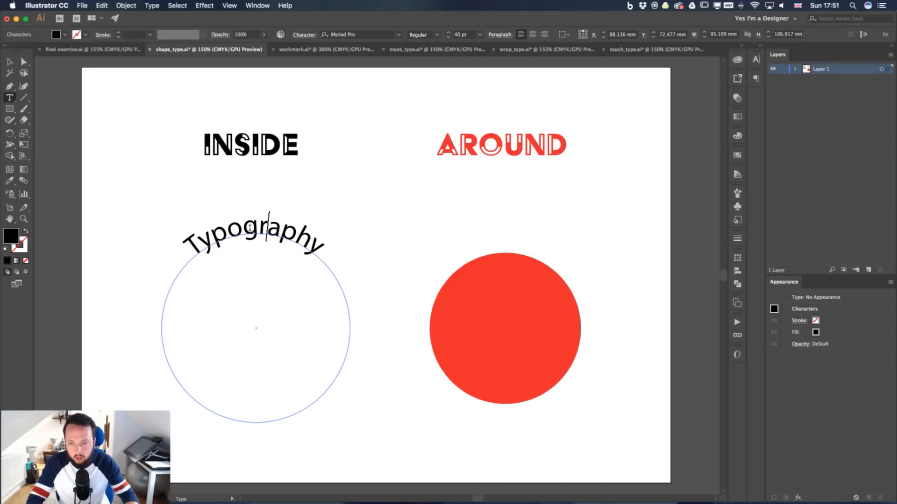
Move the type path's end bracket to the circle's rightmost anchor and its start bracket to the leftmost anchor
left_click(23, 62)
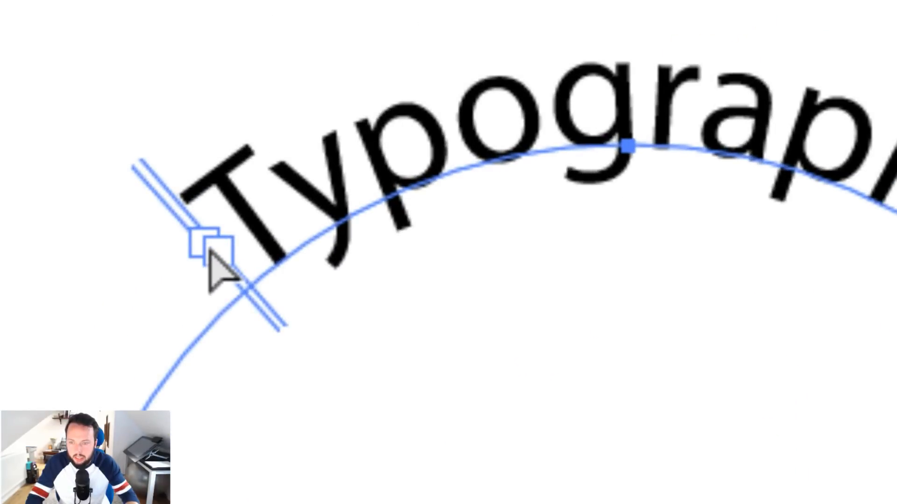
left_click_drag(146, 189, 120, 238)
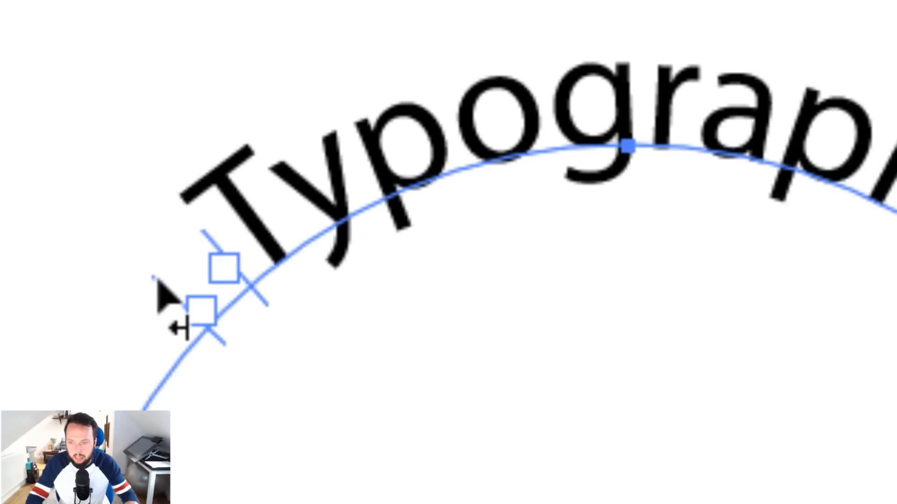
left_click_drag(158, 284, 133, 314)
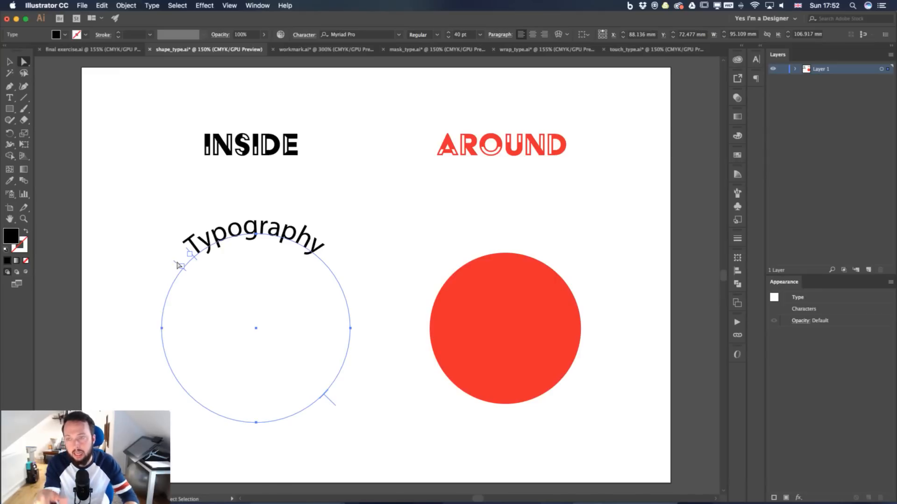
left_click_drag(176, 265, 368, 331)
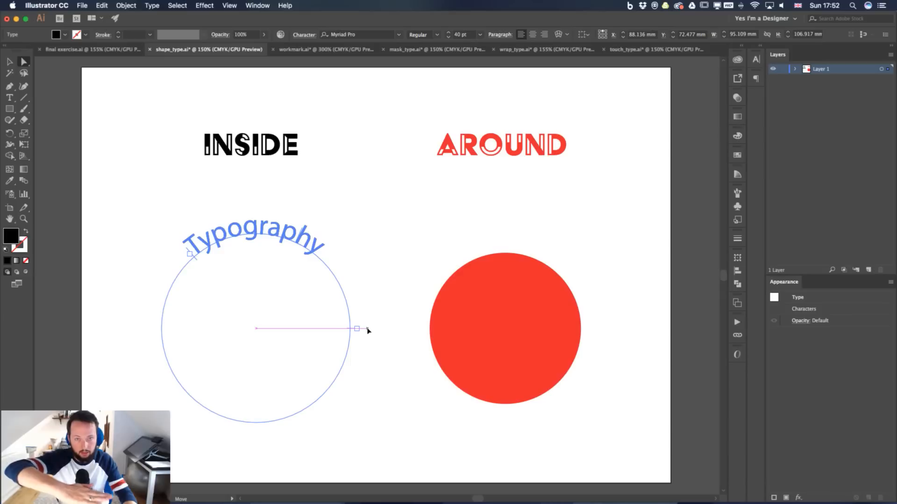
left_click_drag(368, 330, 368, 330)
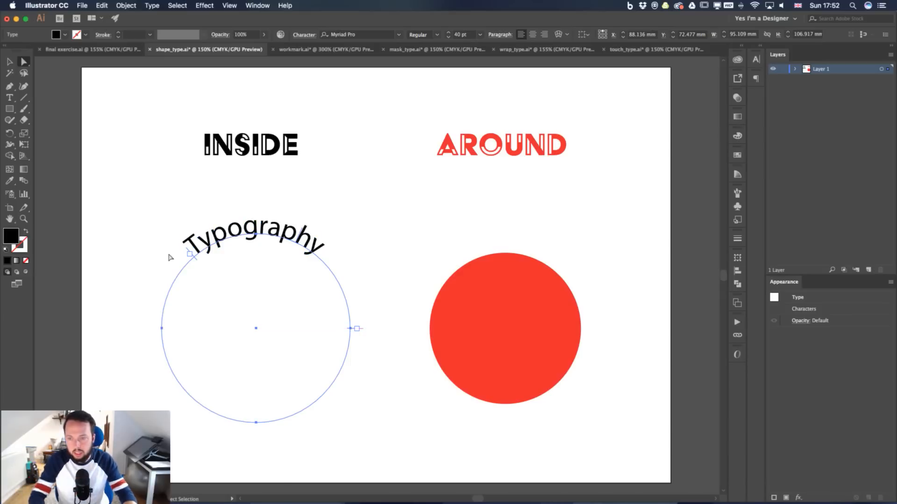
left_click_drag(189, 255, 154, 330)
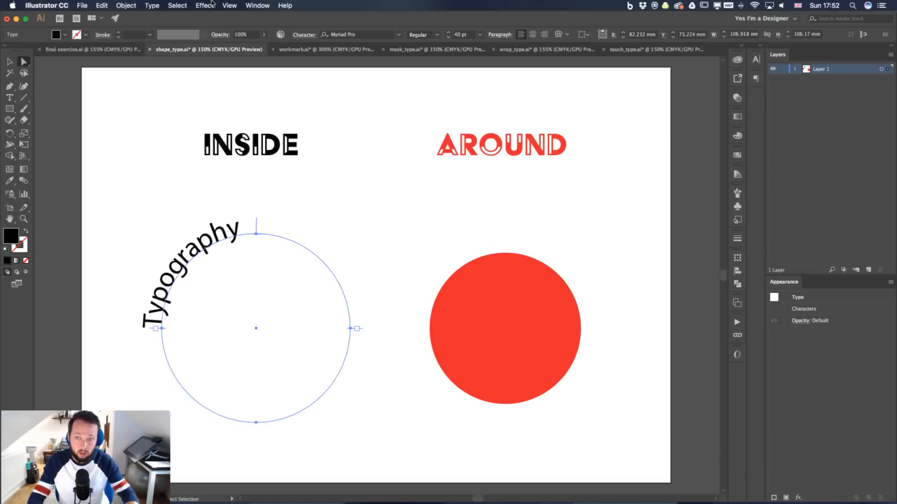
Check the Smart Guides and Snap to Point settings, and move the end bracket off and back onto the circle's rightmost anchor
left_click(228, 5)
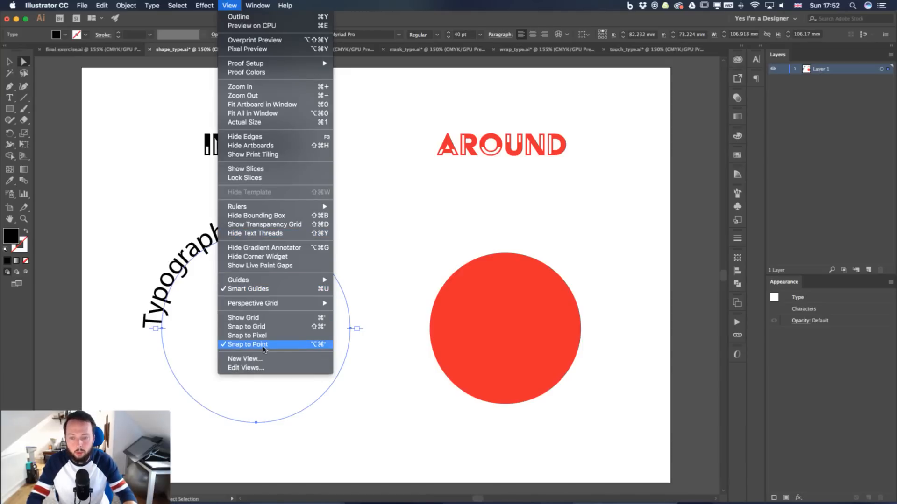
left_click(426, 214)
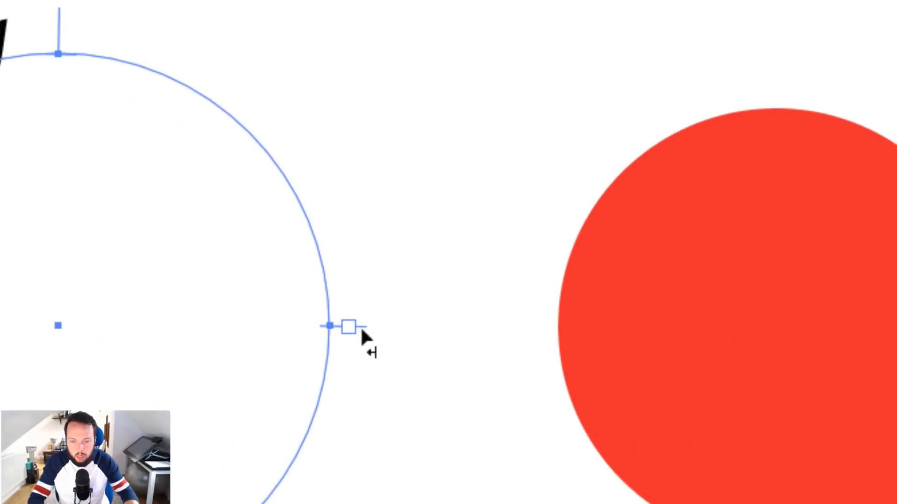
left_click_drag(362, 329, 355, 296)
left_click_drag(343, 233, 355, 325)
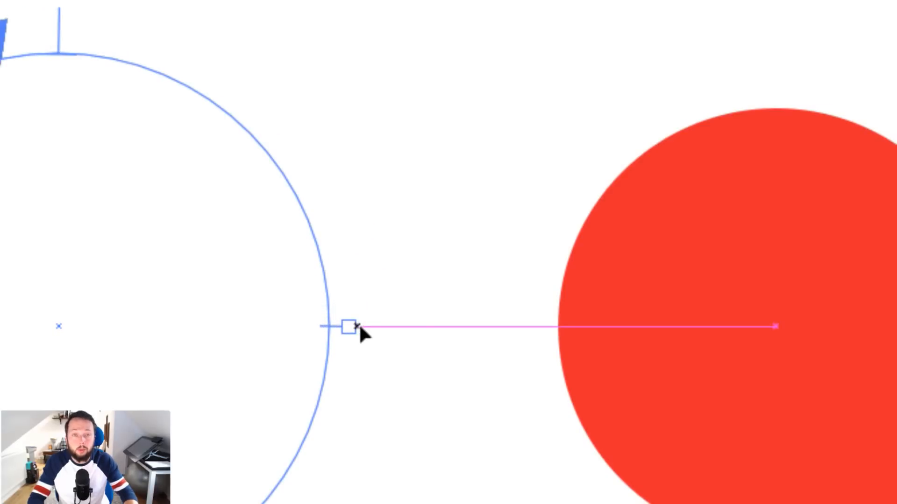
left_click_drag(359, 326, 360, 325)
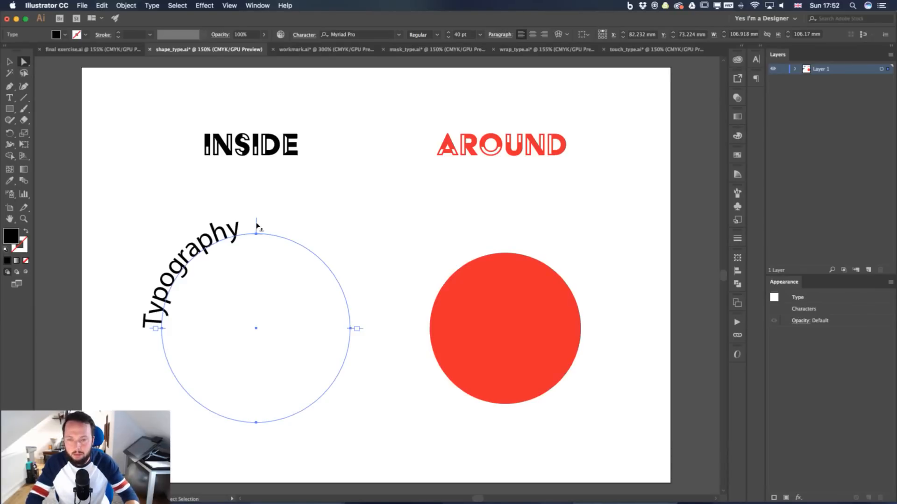
Try sliding the type path's centre bracket along the circle and undo it
left_click_drag(256, 226, 284, 227)
key("super+z")
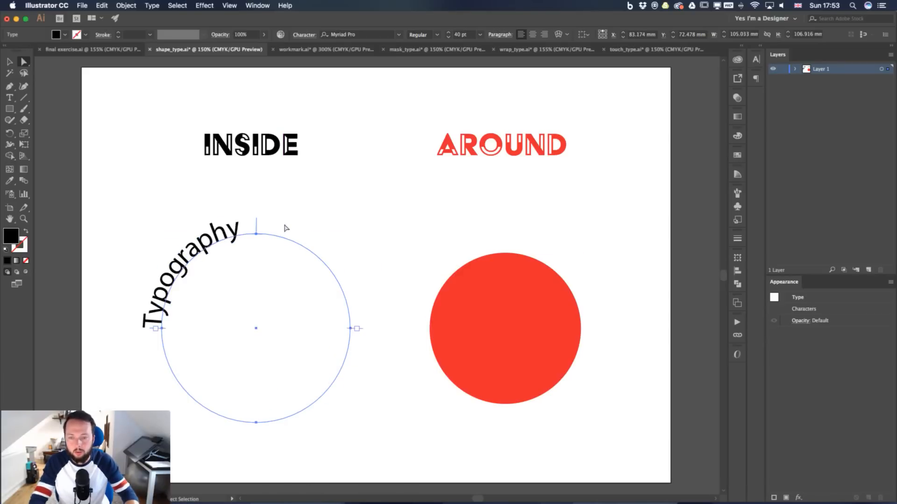
Centre-align the word Typography between the path's start and end brackets
key("t")
double_click(235, 240)
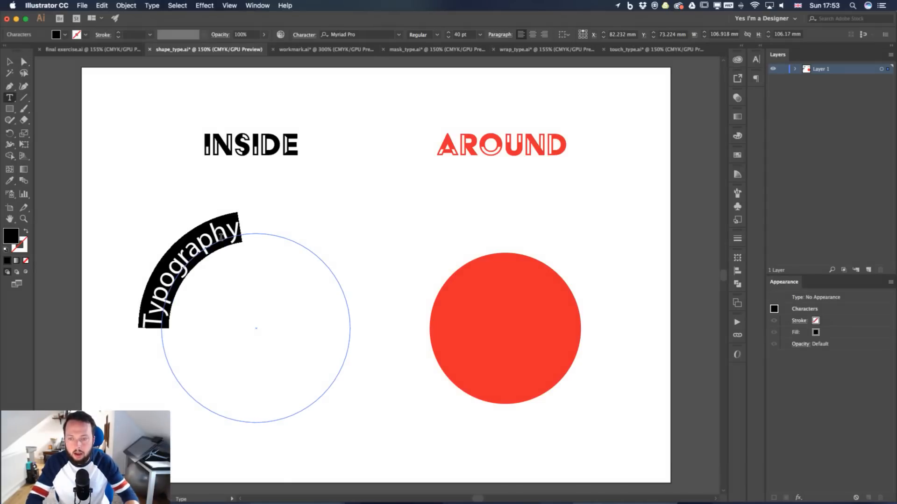
left_click(533, 35)
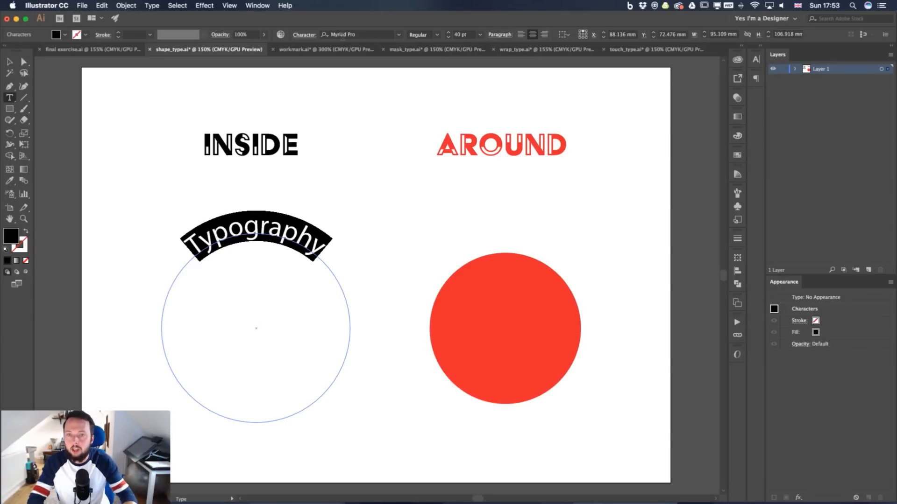
Set the word Typography in Helvetica Bold
left_click(361, 37)
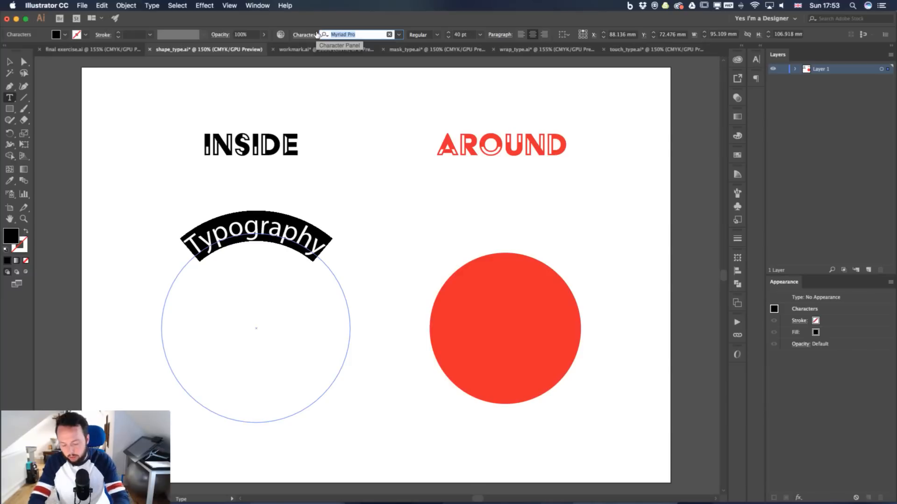
type("hel")
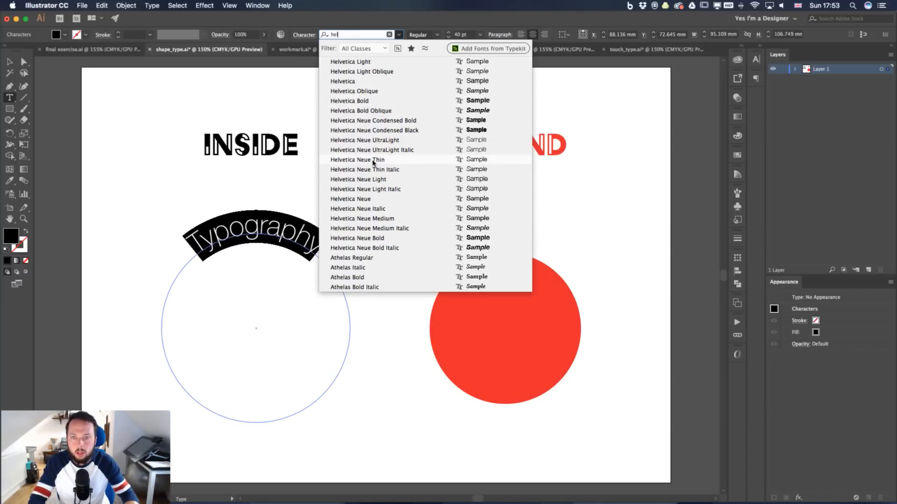
left_click(362, 100)
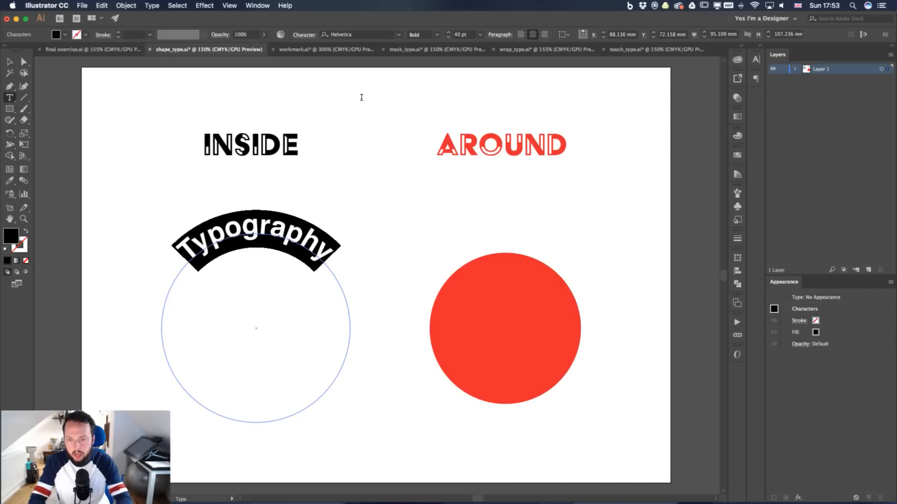
Apply All Caps to the curved word and change its font to Heavitas
left_click(313, 36)
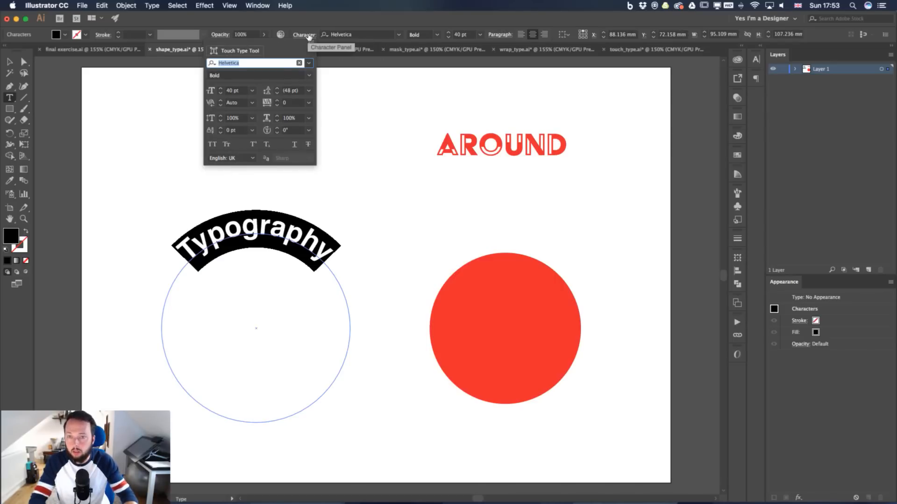
left_click(212, 145)
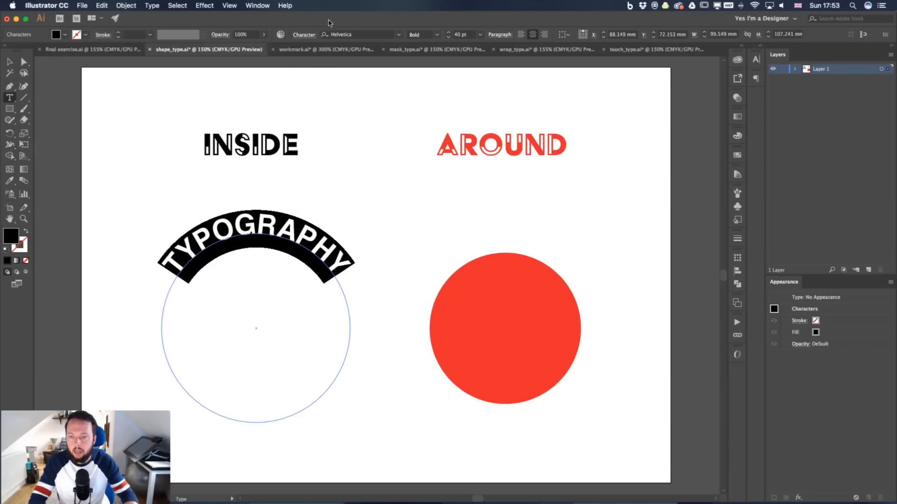
left_click(398, 35)
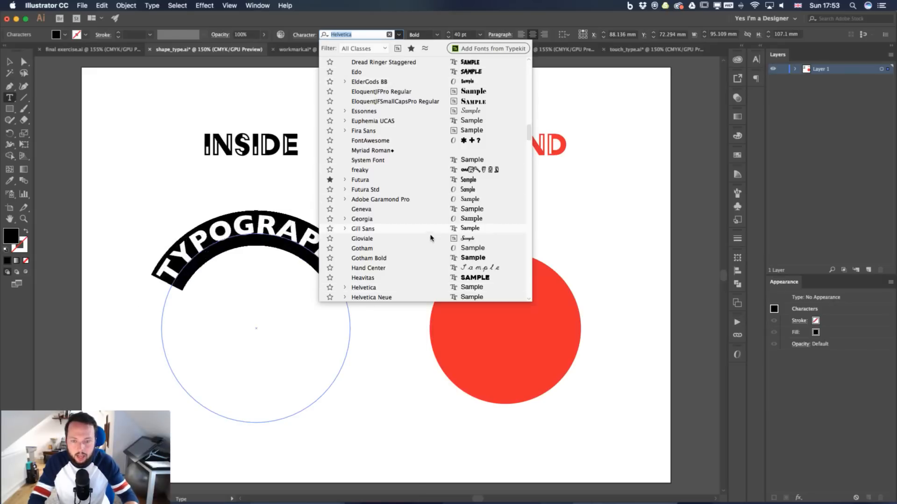
left_click(422, 279)
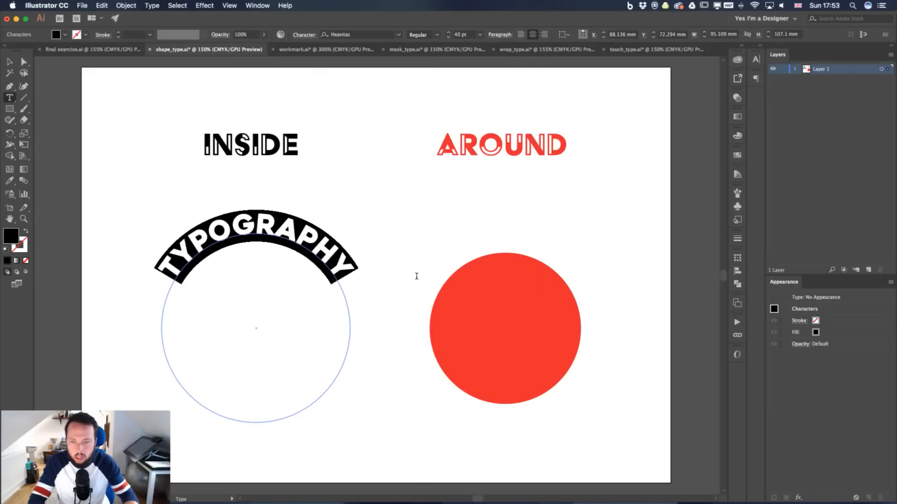
Tighten the kerning between the opening letters of TYPOGRAPHY, including the Y and P pair
left_click(265, 223)
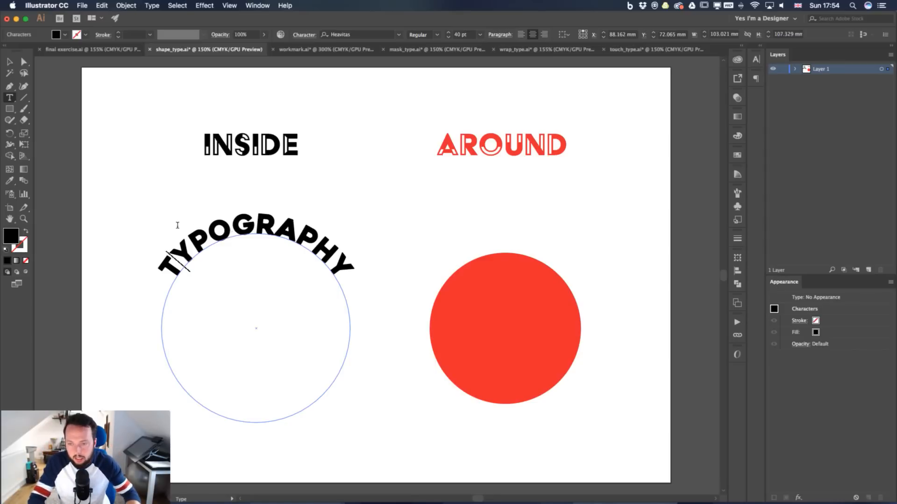
left_click(195, 246)
key("alt+Left")
key("alt+Left")
key("alt+Left")
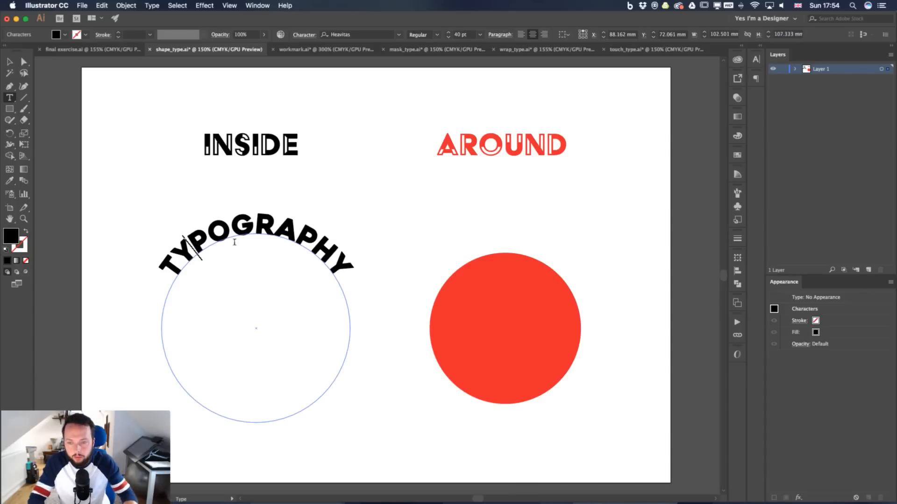
Loosen the kerning between R and A, tighten other letter pairs through the rest of TYPOGRAPHY, and deselect the text
left_click(282, 242)
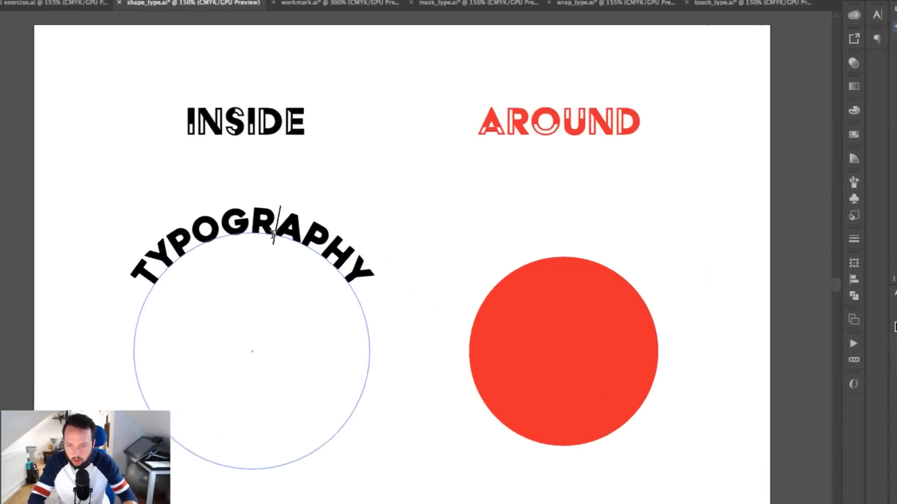
key("alt+Right")
key("alt+Right")
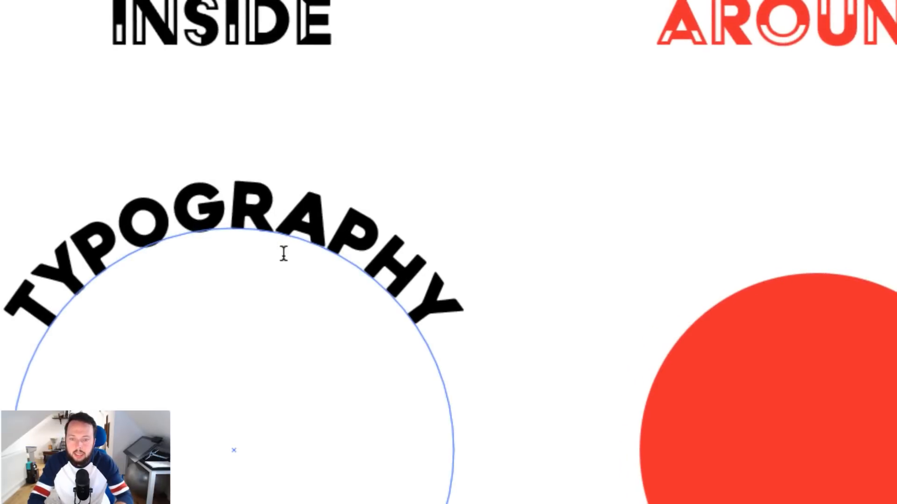
key("Left")
key("alt+Left")
key("alt+Left")
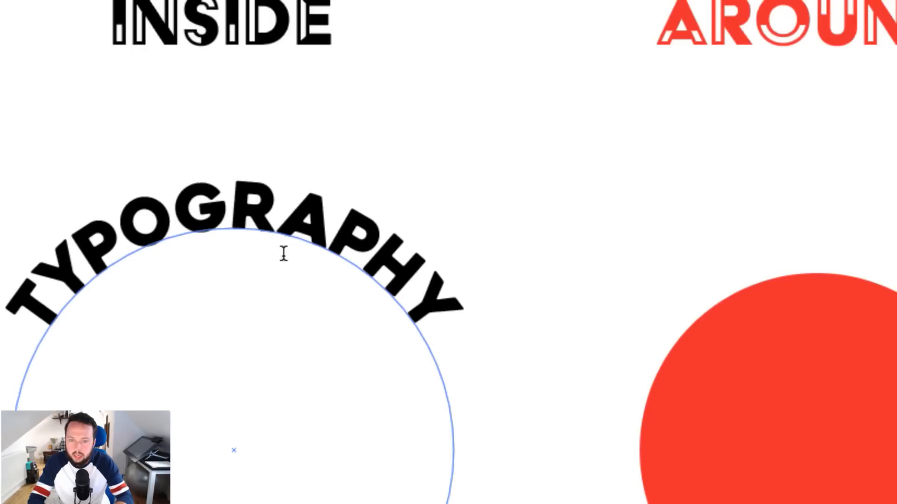
key("Right")
key("alt+Left")
key("alt+Left")
key("alt+Left")
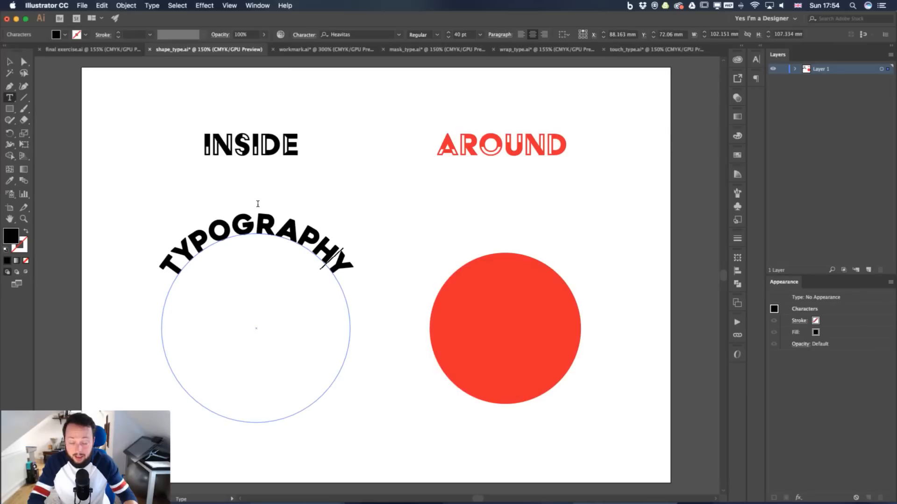
key("Escape")
left_click(302, 198)
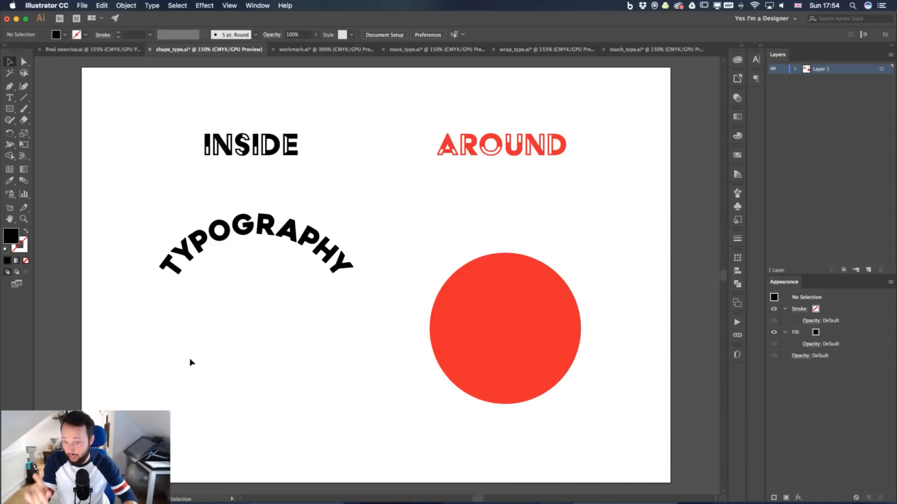
Move the red circle inside the curved TYPOGRAPHY type path and select the type path
left_click(257, 232)
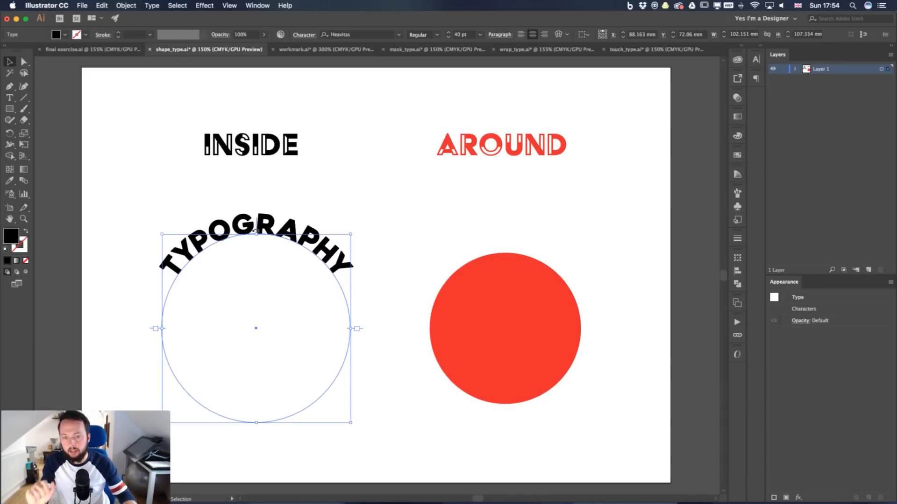
left_click_drag(522, 295, 268, 287)
left_click(376, 291)
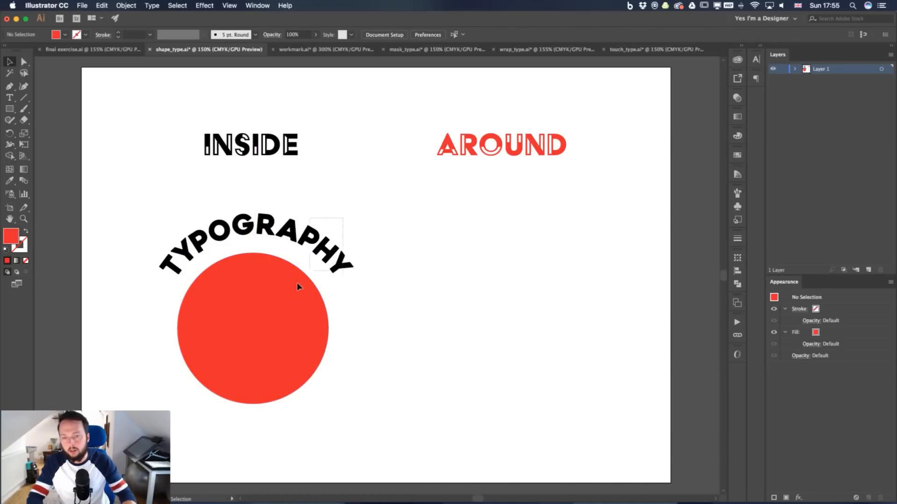
left_click(299, 245)
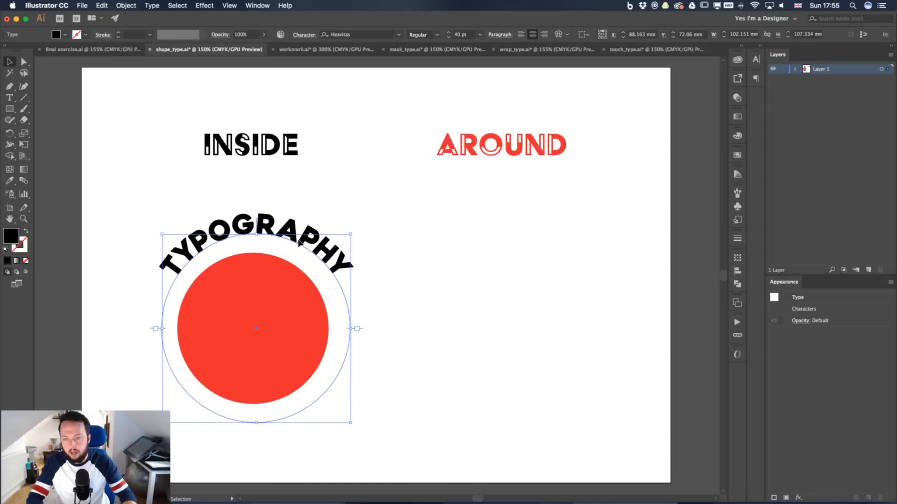
Shift the TYPOGRAPHY type path slightly so it is centred around the red circle, and deselect it
left_click_drag(312, 248, 325, 244)
left_click(391, 273)
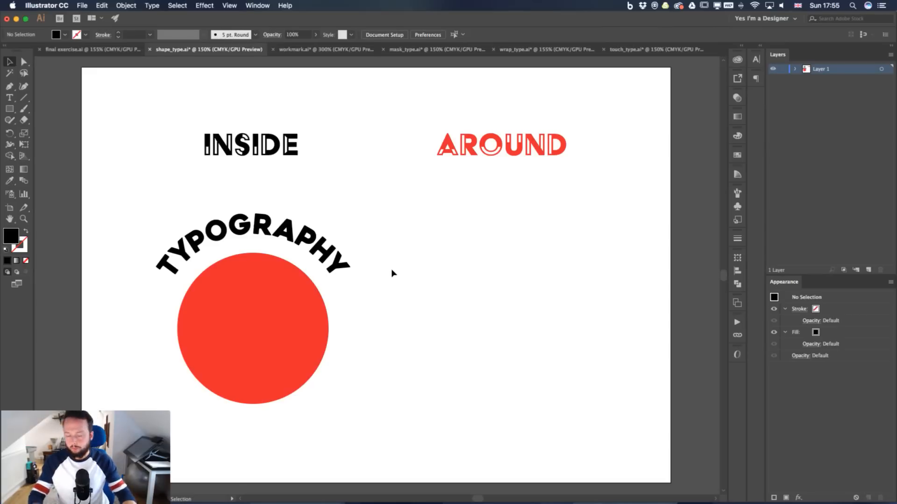
Review the finished badge in final exercise.ai and return to shape_type.ai
left_click(98, 49)
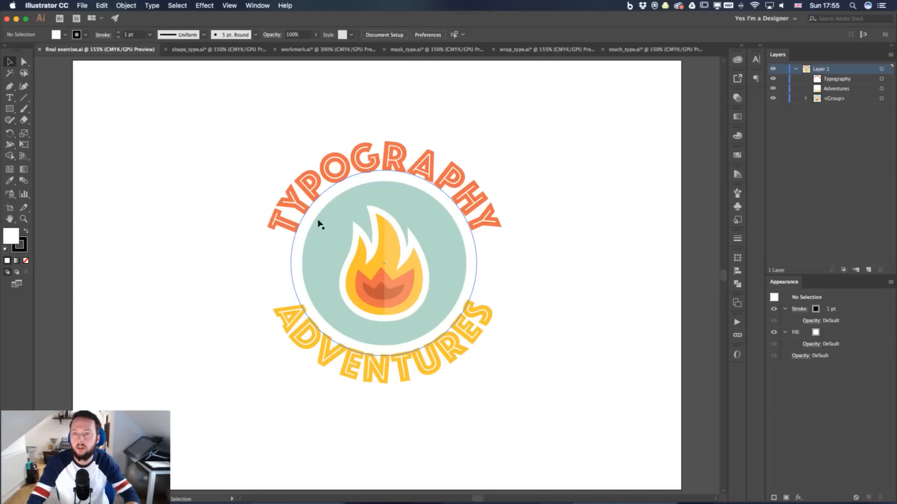
left_click(217, 50)
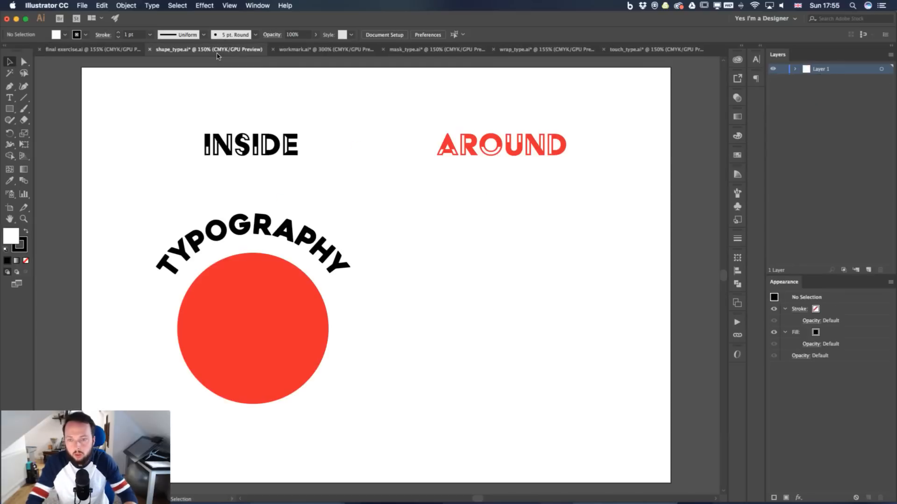
Duplicate the TYPOGRAPHY type path beneath the AROUND heading and flip the copy's text inside the circle, spanning its full lower half
left_click(298, 244)
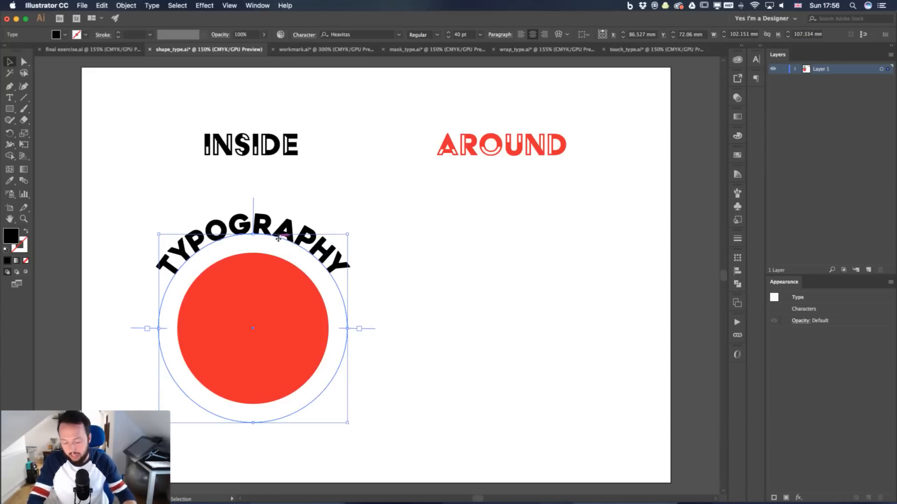
key("a")
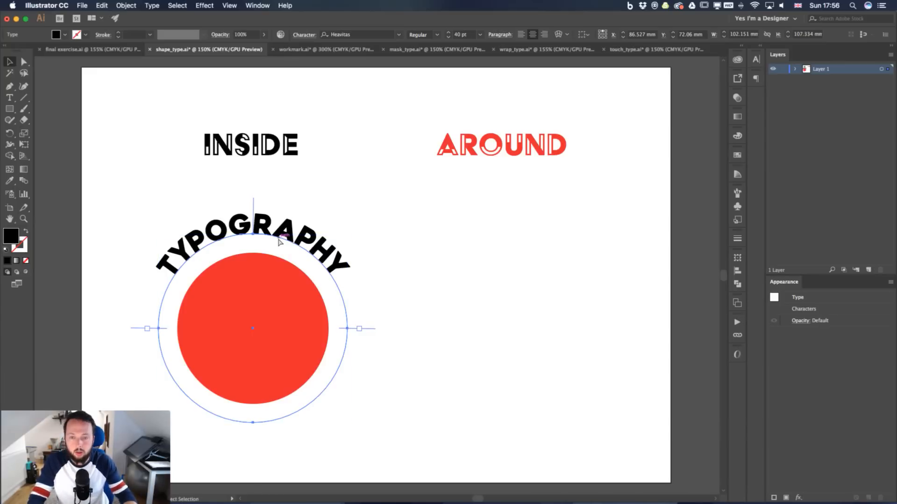
key("v")
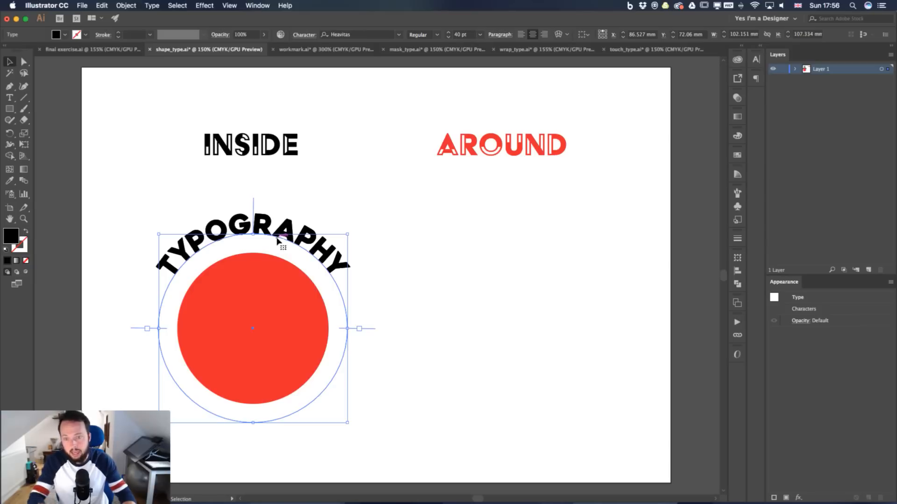
left_click_drag(278, 239, 480, 256)
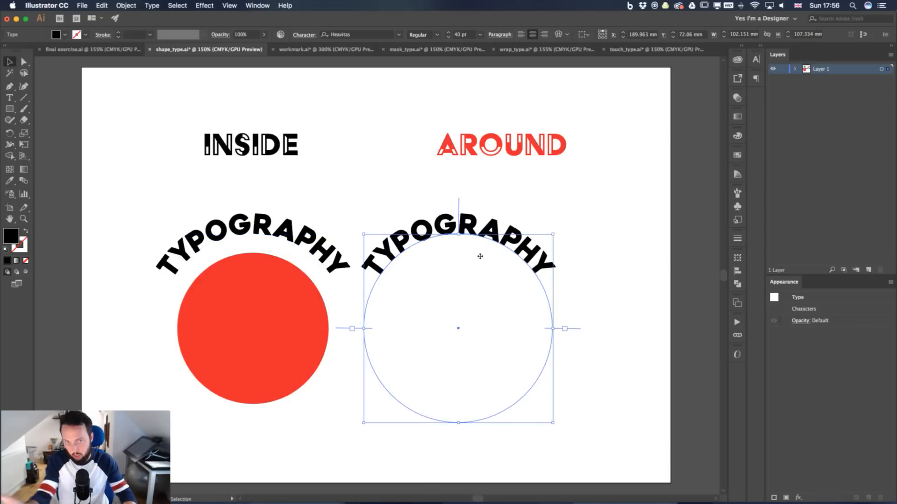
key("super+z")
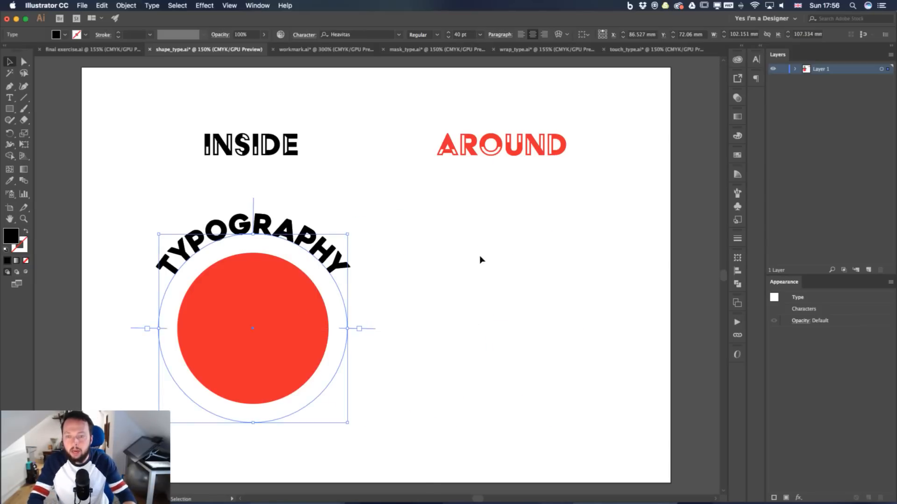
left_click_drag(295, 239, 521, 252)
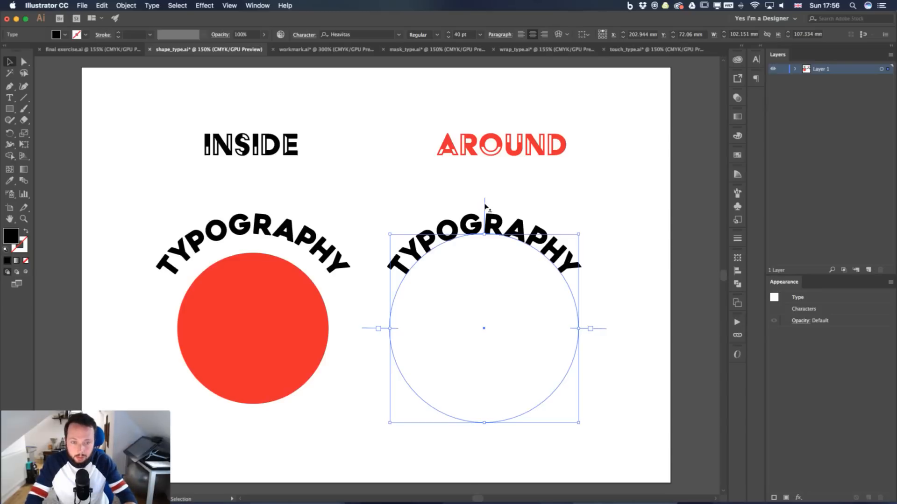
left_click_drag(484, 205, 391, 328)
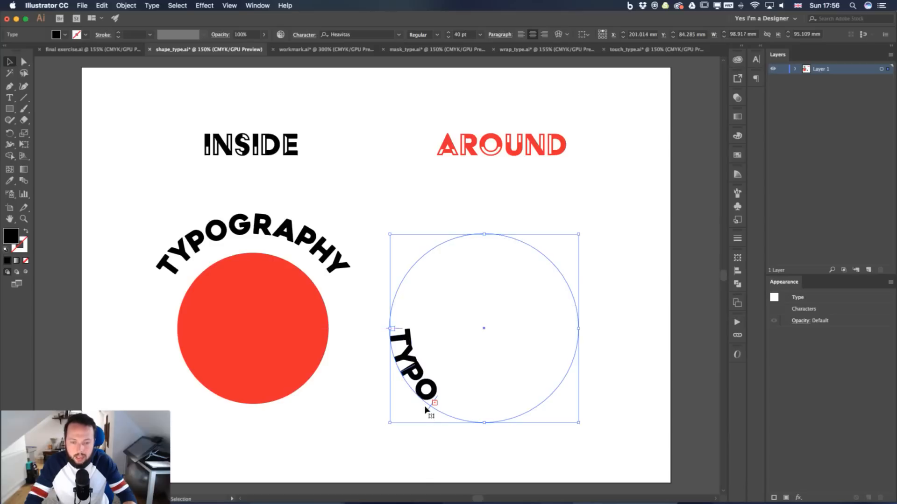
left_click_drag(430, 410, 583, 332)
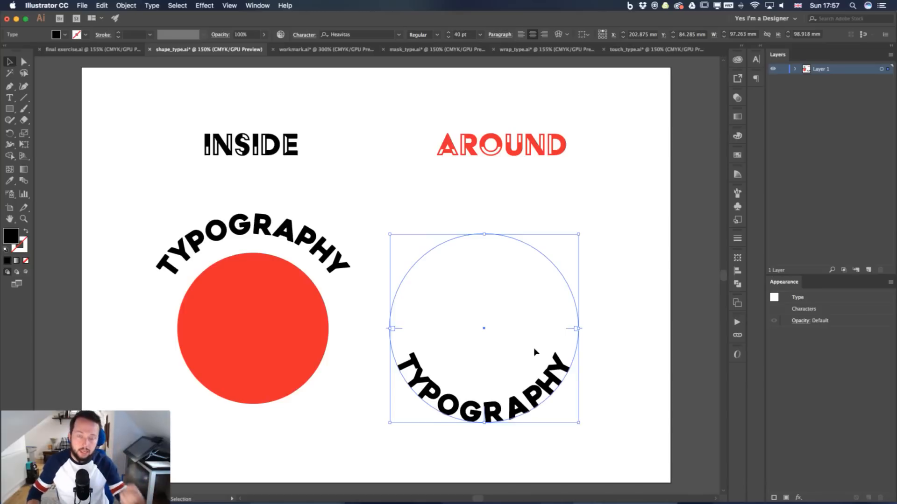
Replace the duplicated word inside the lower half of the circle with ADVENTURES
double_click(489, 421)
double_click(485, 409)
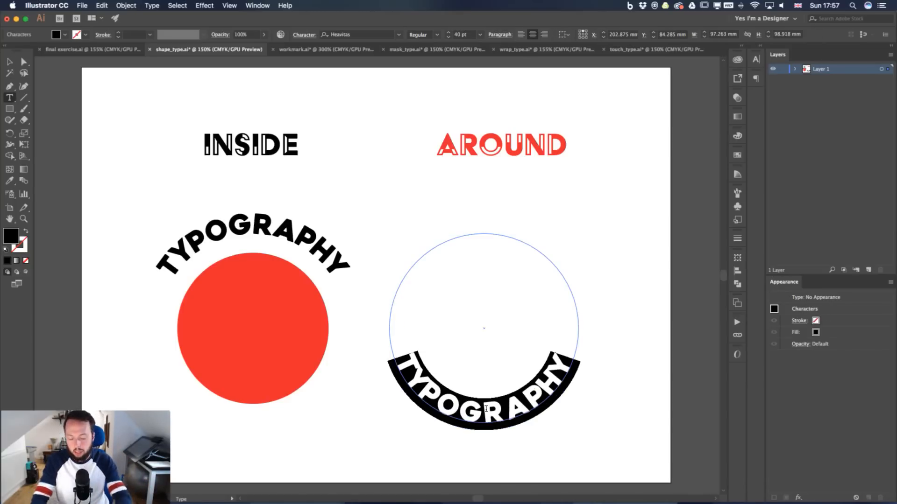
type("ADVENT")
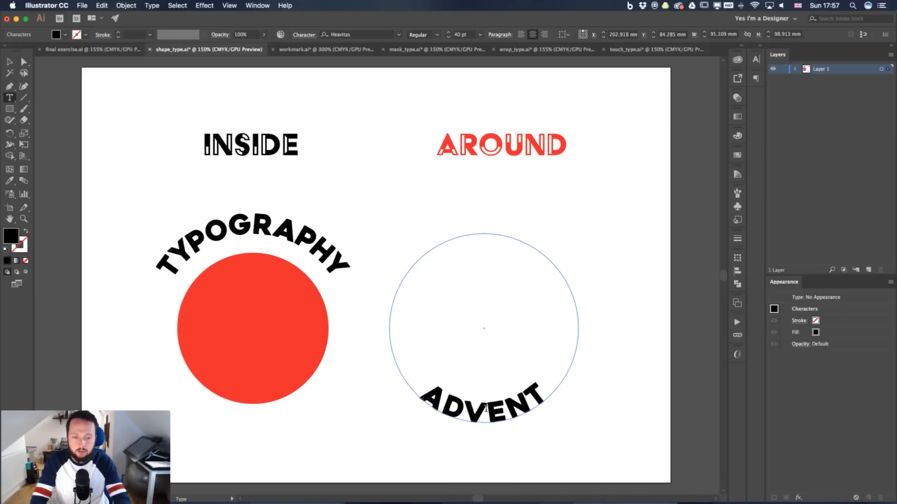
type("URES")
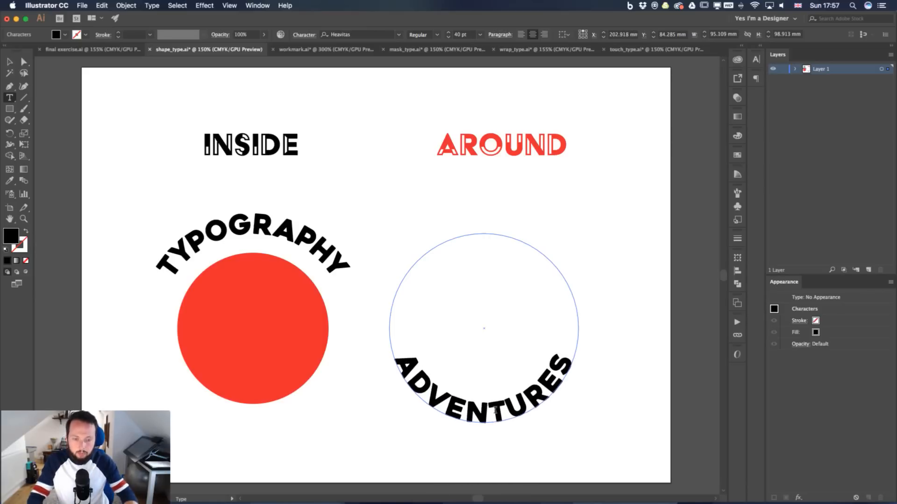
Tighten the kerning between A and D in ADVENTURES and finish editing the text
left_click(488, 411)
left_click(421, 369)
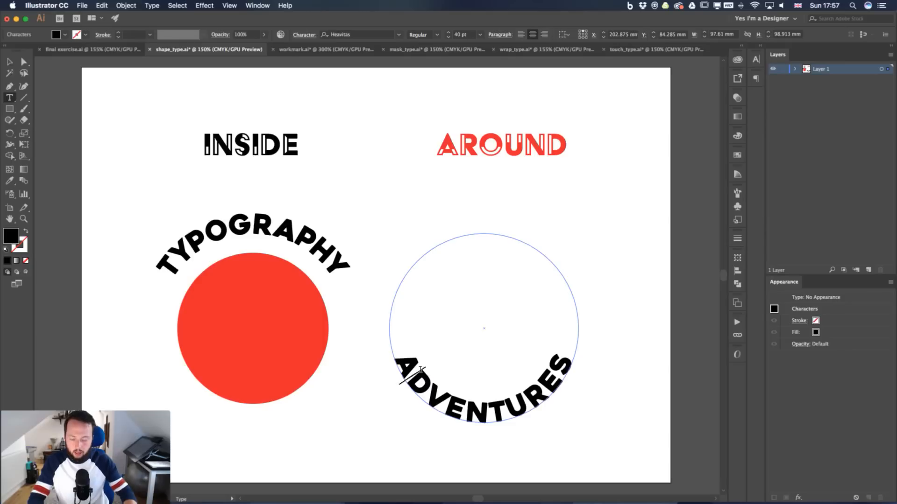
key("alt+Left")
key("alt+Left")
key("alt+Left")
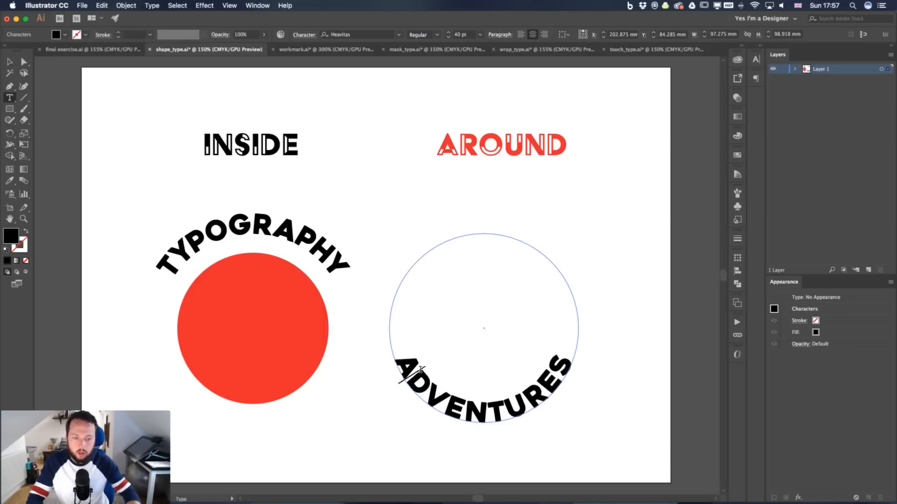
key("Escape")
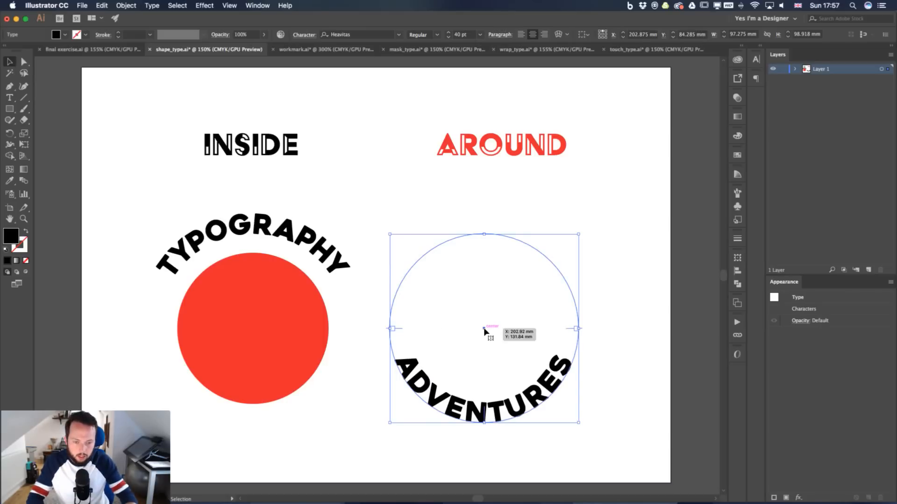
Move the ADVENTURES type path onto the centre of the red circle, below TYPOGRAPHY, and deselect it
left_click_drag(483, 331, 255, 331)
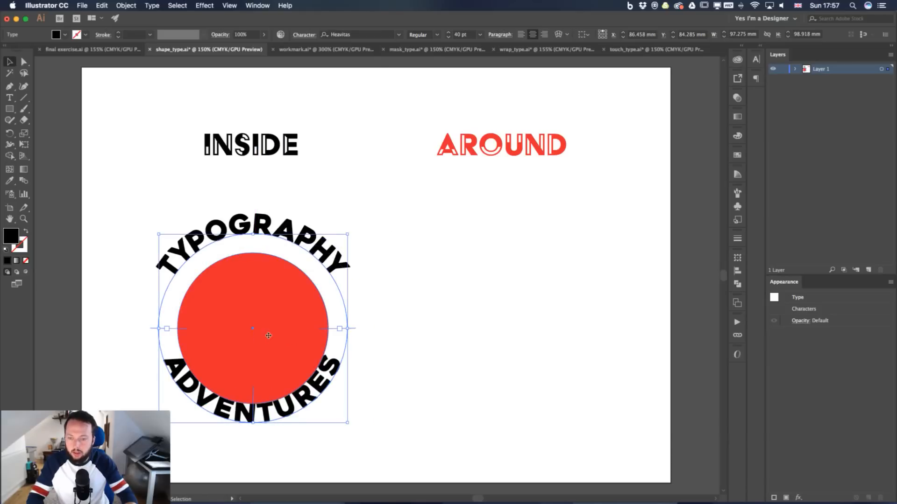
left_click(398, 334)
Enlarge the ADVENTURES type path about its centre, to about 50.6 pt type, so the word clears the red circle like TYPOGRAPHY does
scroll(405, 336, "left", 5)
left_click(432, 380)
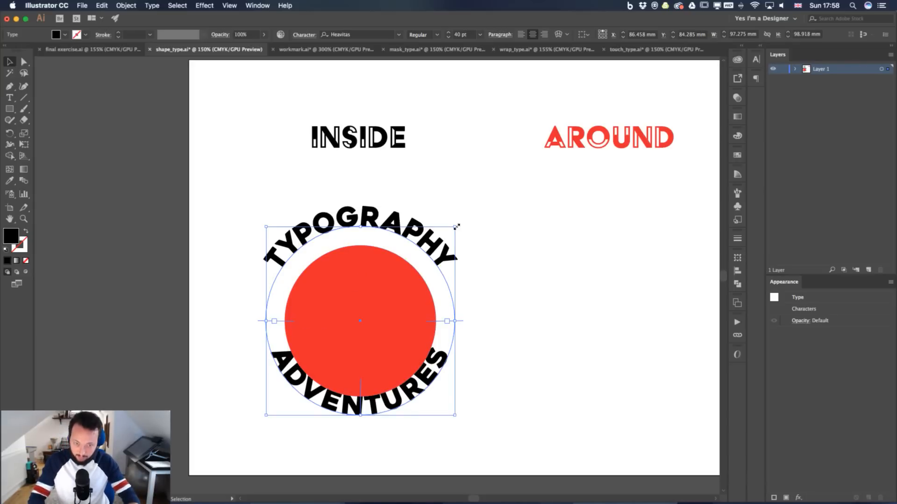
left_click_drag(456, 226, 505, 206)
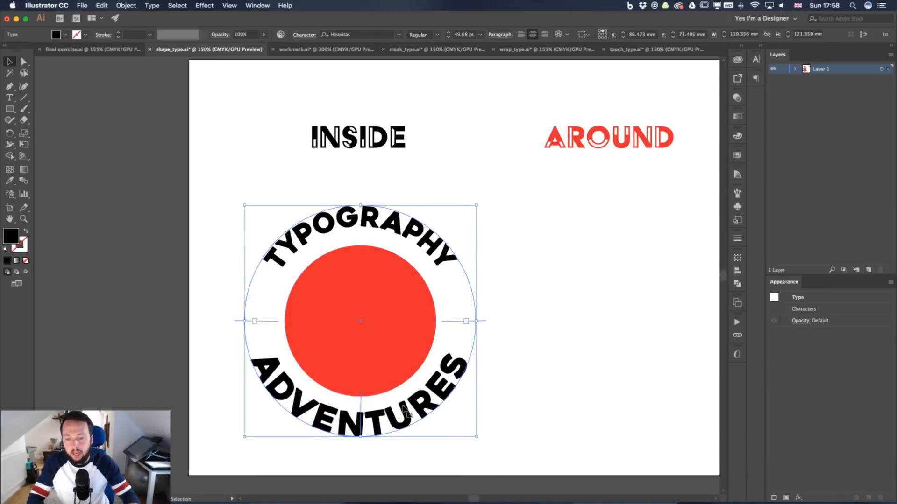
key("super+z")
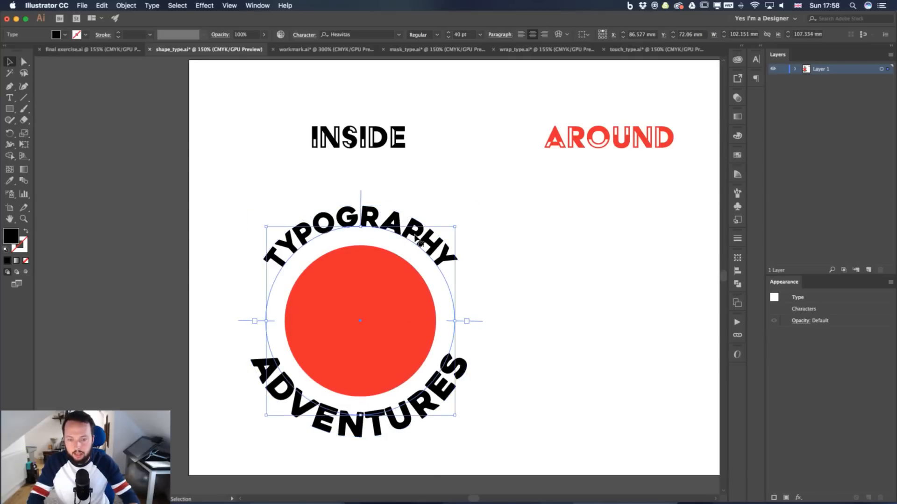
left_click_drag(455, 414, 481, 441)
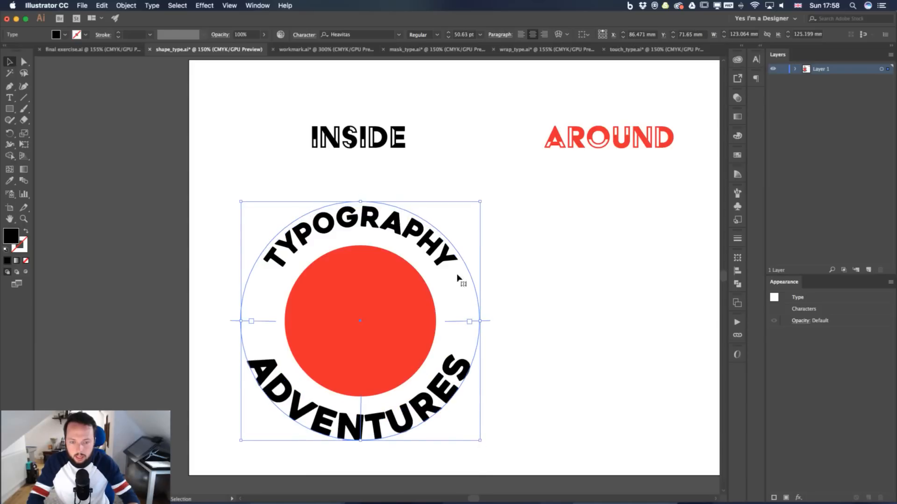
key("super+z")
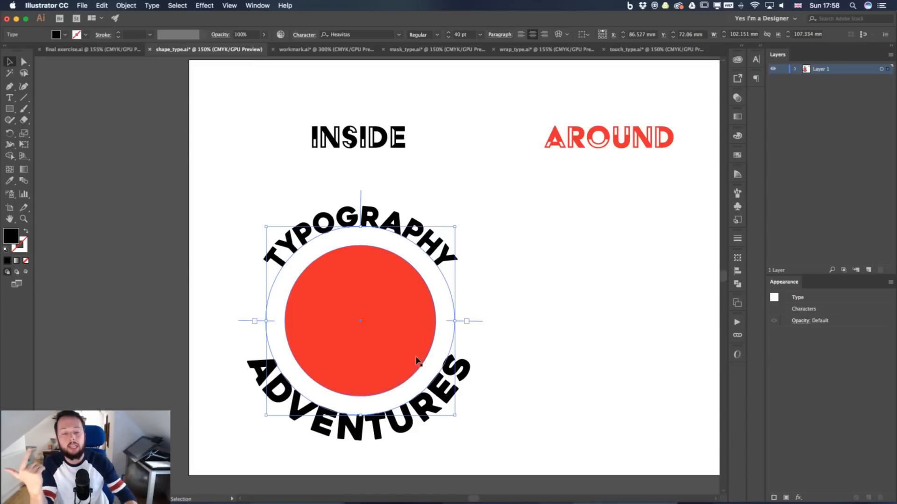
Compare the font sizes of both curved words, set ADVENTURES to 40 pt to match TYPOGRAPHY, and deselect the text
left_click(448, 410)
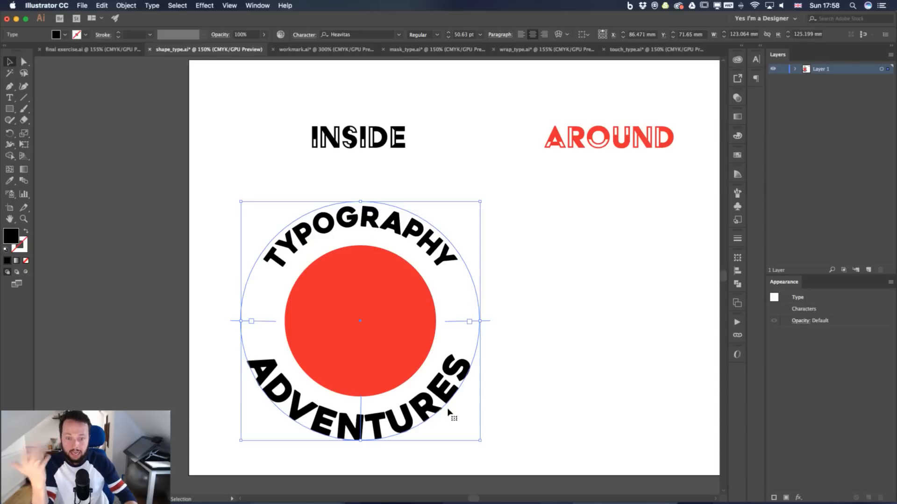
double_click(420, 418)
key("super+a")
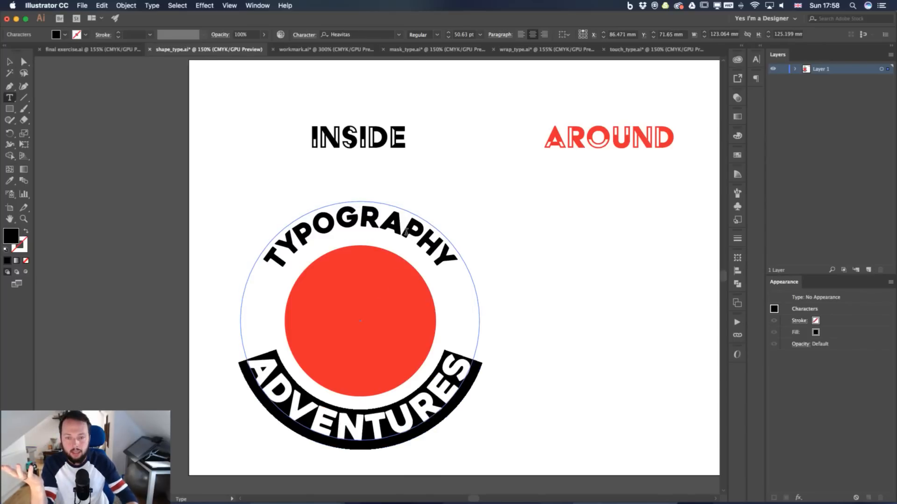
double_click(406, 232)
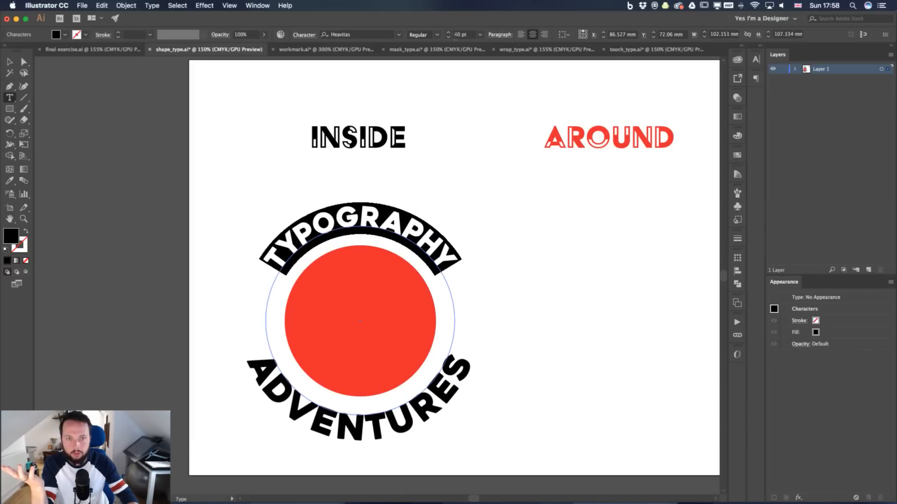
double_click(438, 389)
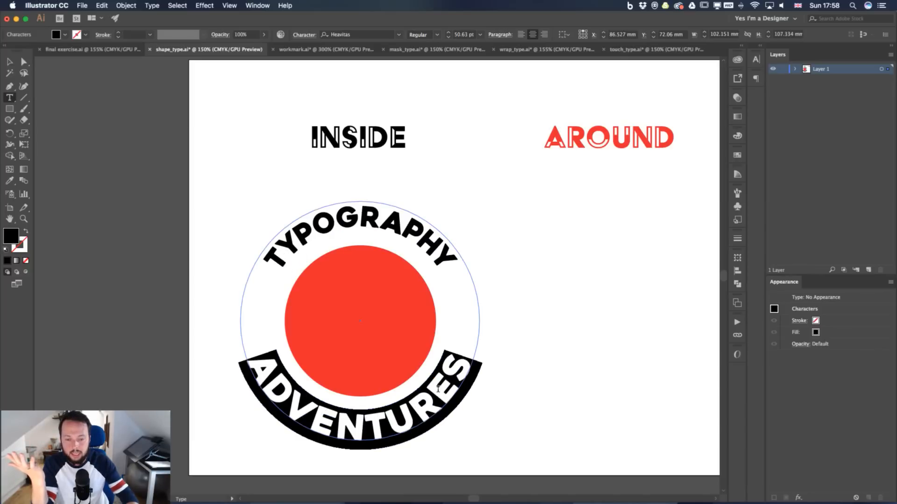
left_click(464, 34)
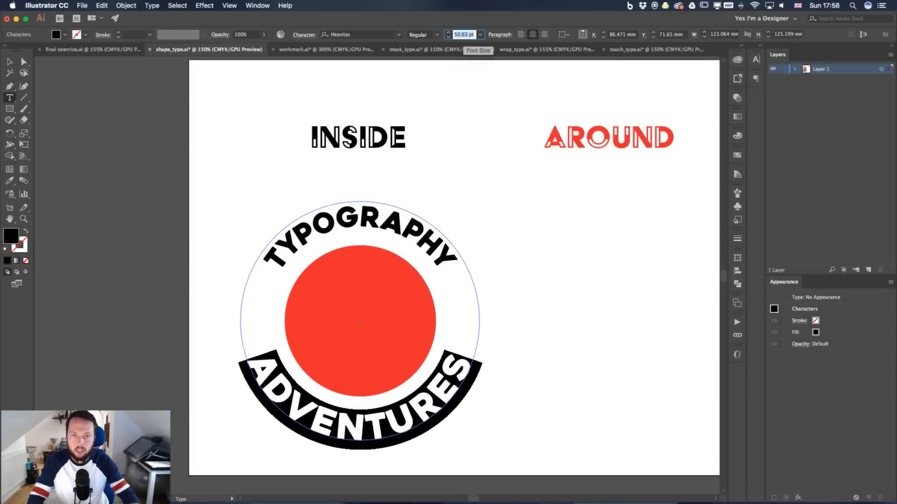
type("40")
key("Return")
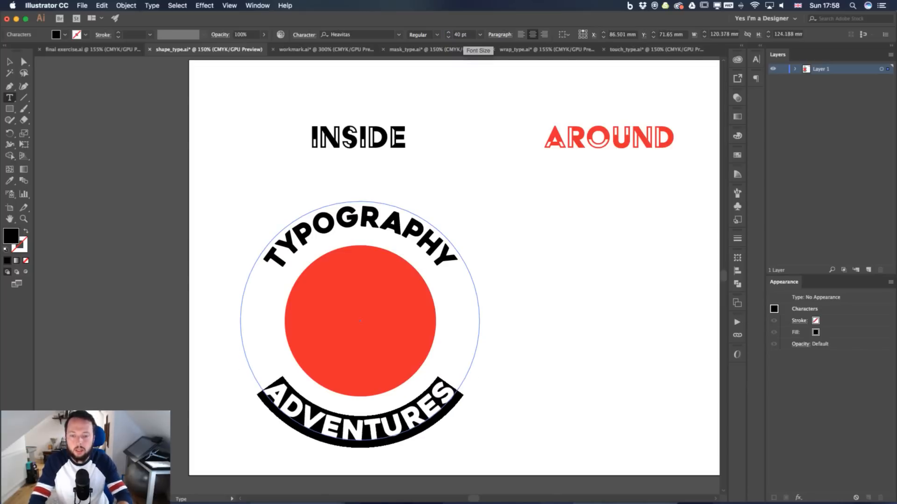
key("Escape")
left_click(533, 298)
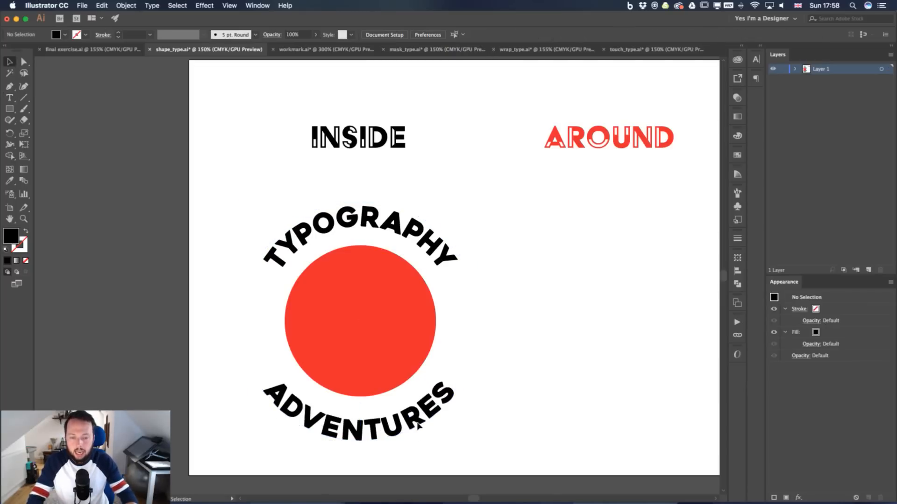
Compare both type paths and scale the ADVENTURES path down slightly about its centre, to about 38.6 pt type, aligning it with TYPOGRAPHY's ring
left_click(430, 240)
left_click(430, 240)
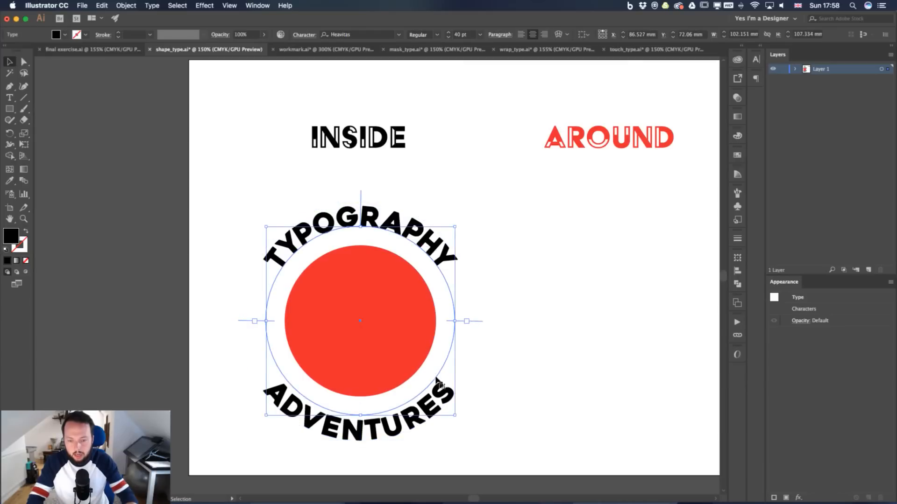
left_click(444, 399)
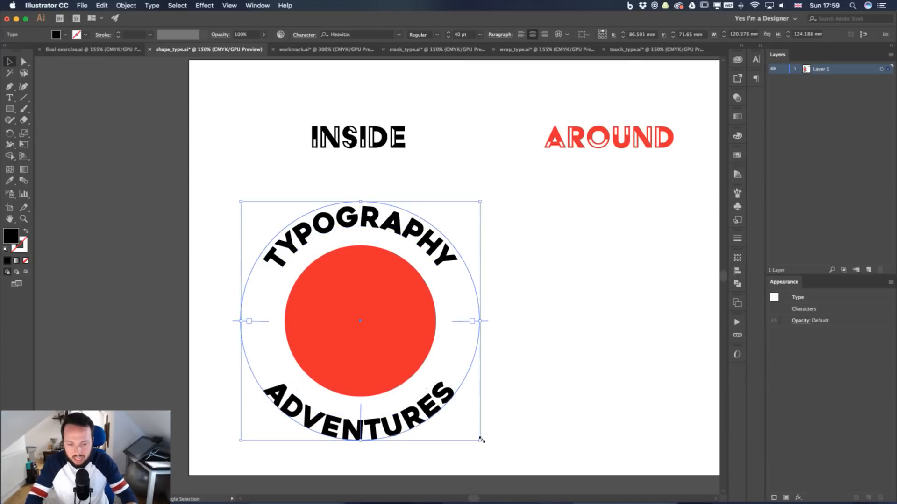
left_click_drag(480, 439, 476, 437)
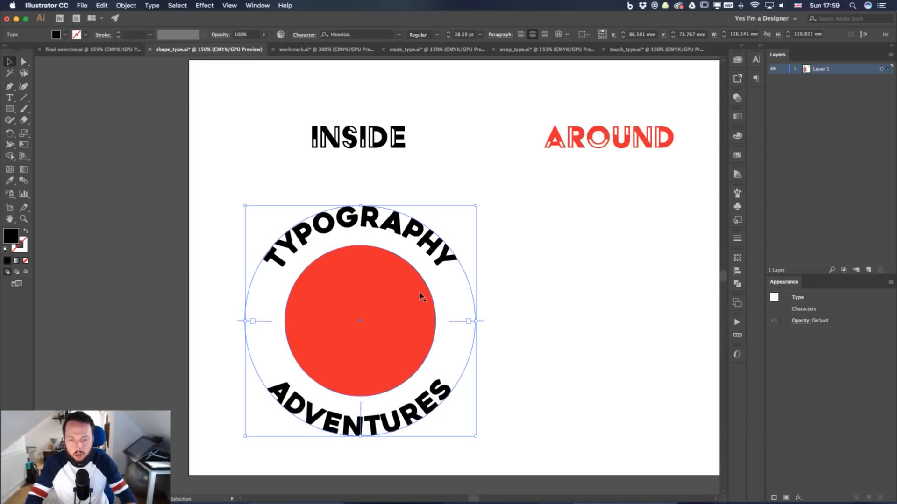
key("super+equal")
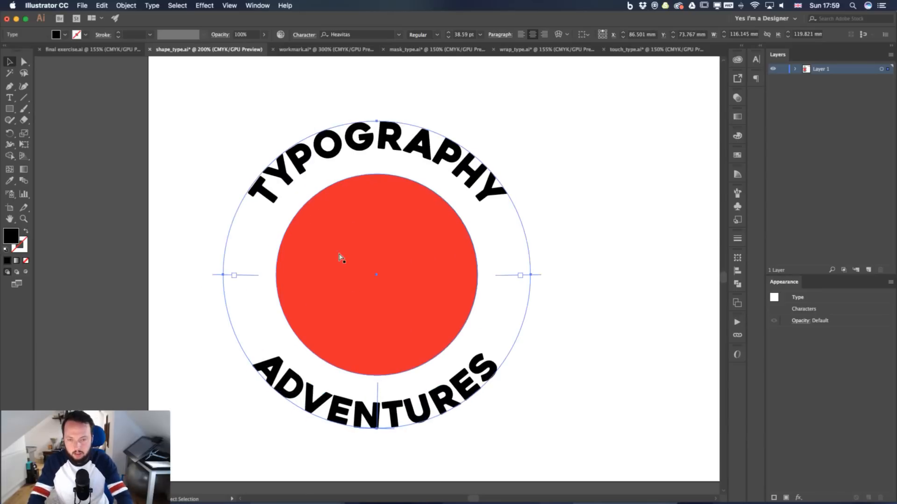
key("super+equal")
key("super+minus")
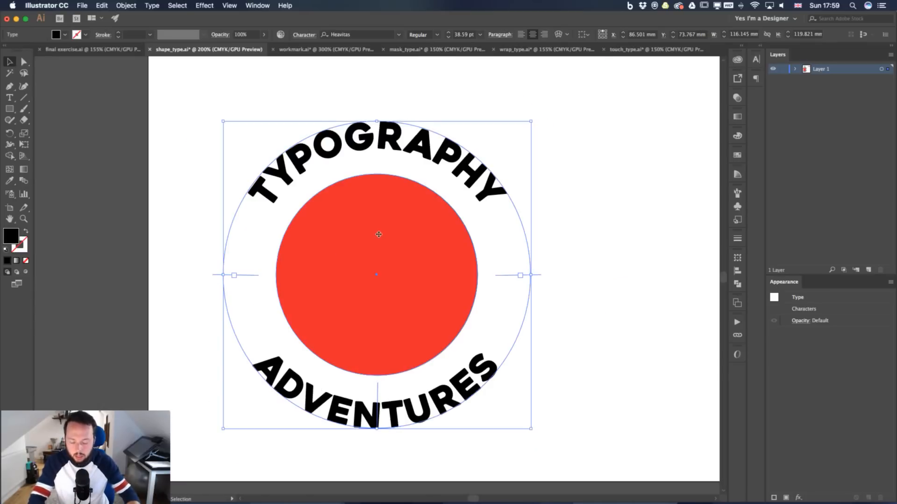
key("l")
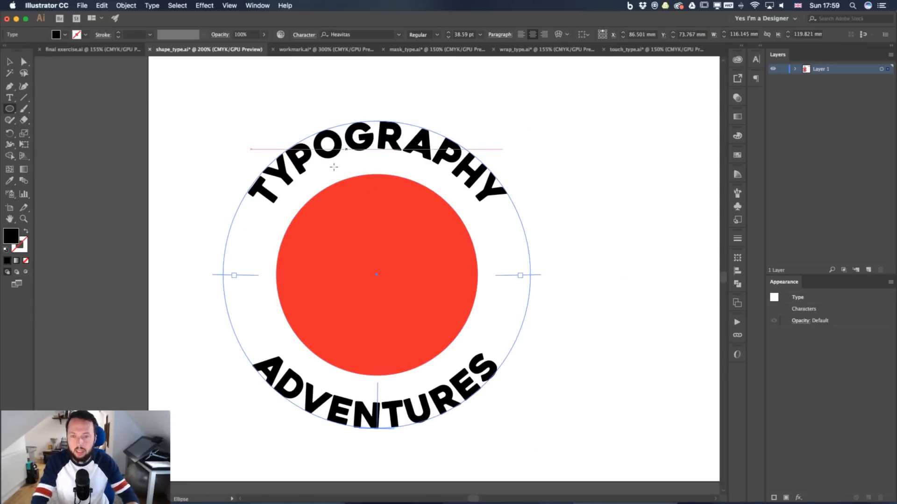
left_click_drag(270, 174, 531, 432)
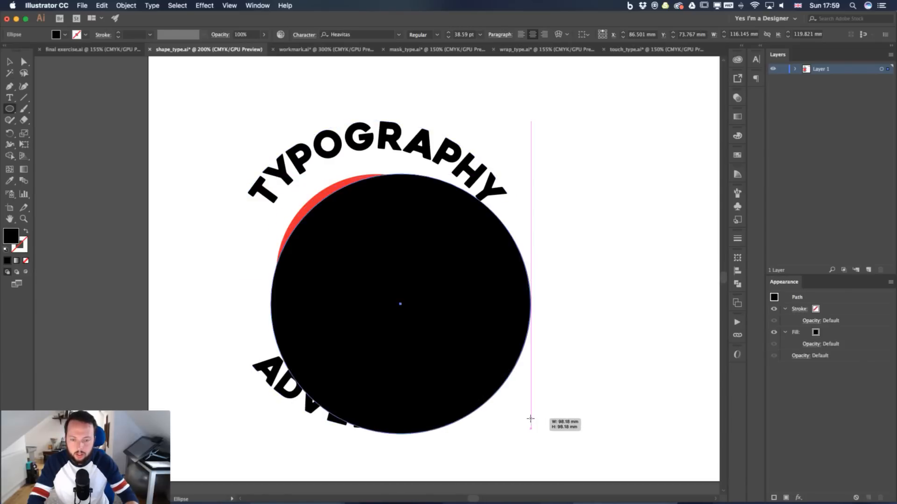
key("v")
mouse_move(471, 236)
left_mouse_down()
mouse_move(423, 220)
mouse_move(452, 226)
left_mouse_up()
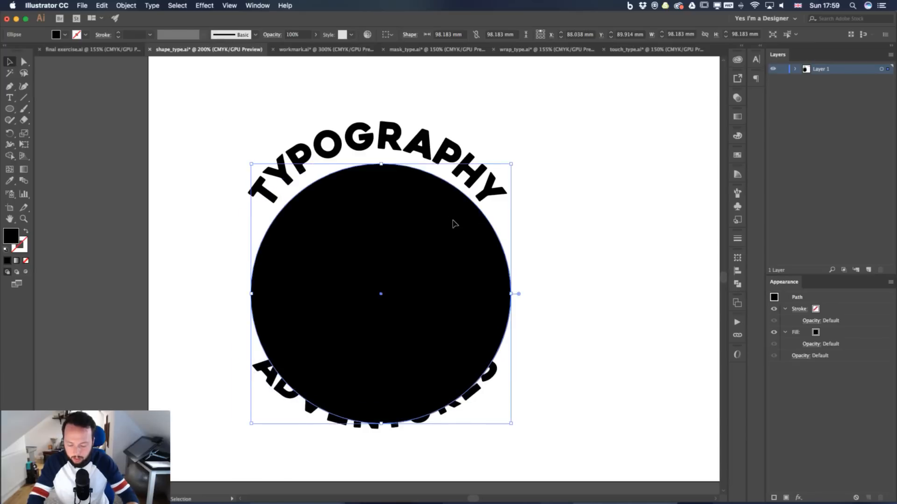
key("shift+x")
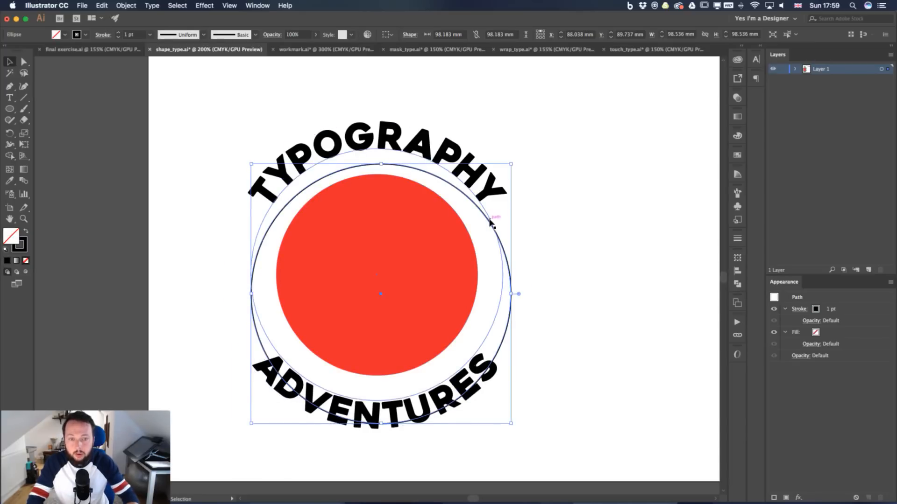
left_click_drag(489, 223, 484, 219)
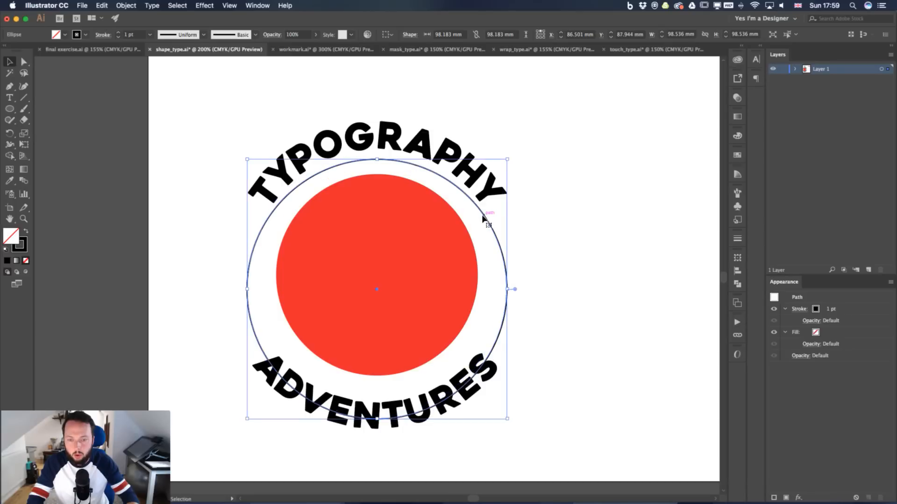
mouse_move(508, 419)
left_mouse_down()
mouse_move(490, 397)
mouse_move(499, 409)
left_mouse_up()
left_click_drag(404, 177, 403, 157)
key("Delete")
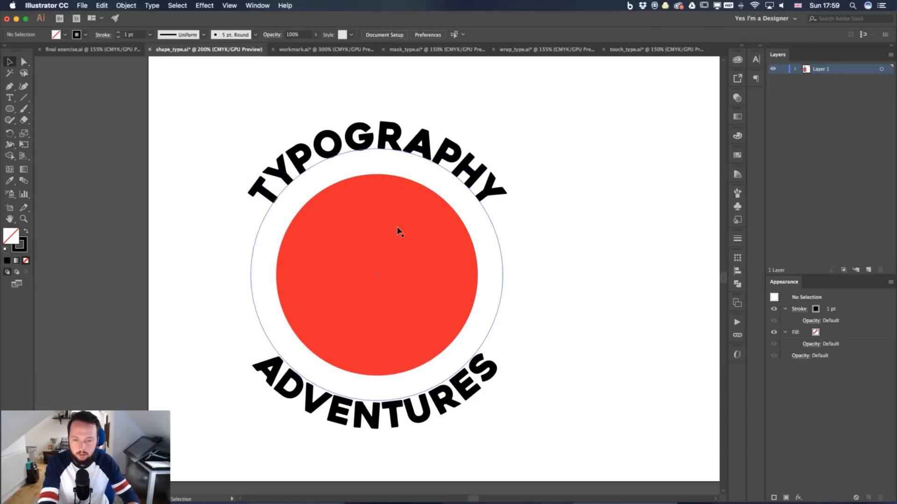
Duplicate the red circle in place and enlarge the copy about its centre to about 95.1 mm, touching the lettering's inner edge
left_click(390, 255)
key("v")
left_click_drag(479, 174, 517, 150)
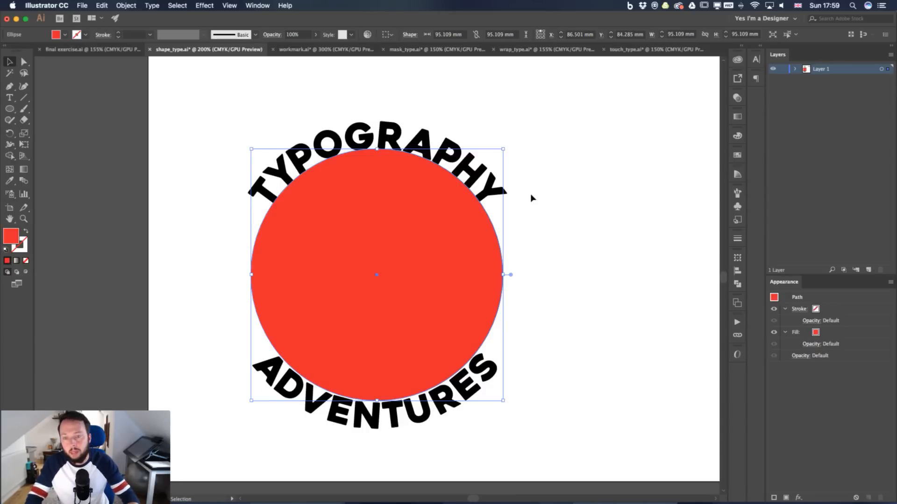
left_click_drag(502, 149, 503, 149)
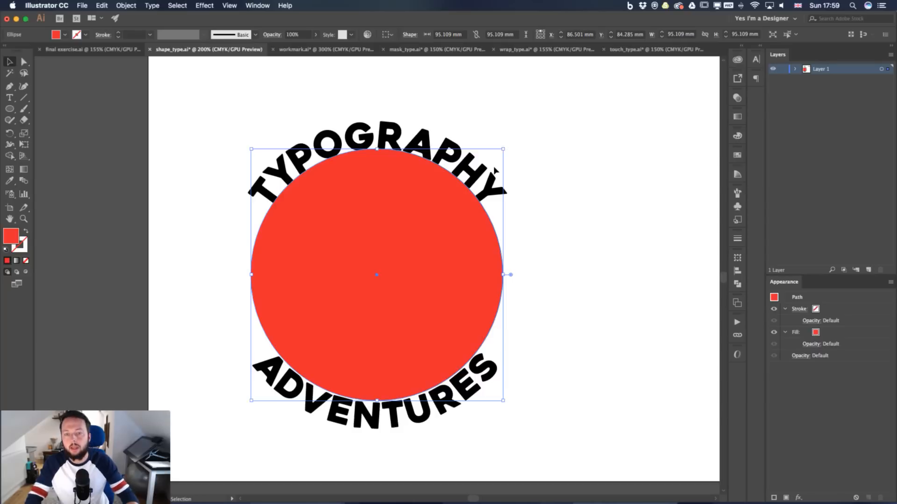
Convert the enlarged circle into a guide and deselect it
left_click(228, 6)
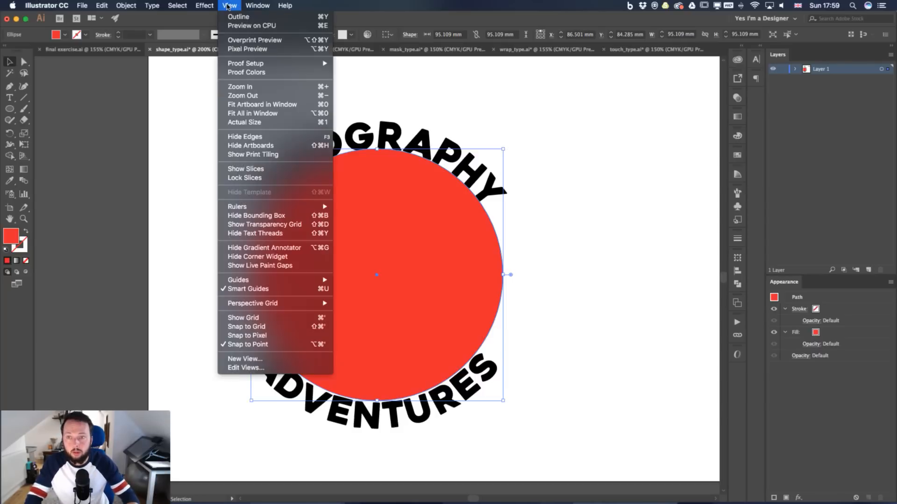
mouse_move(275, 283)
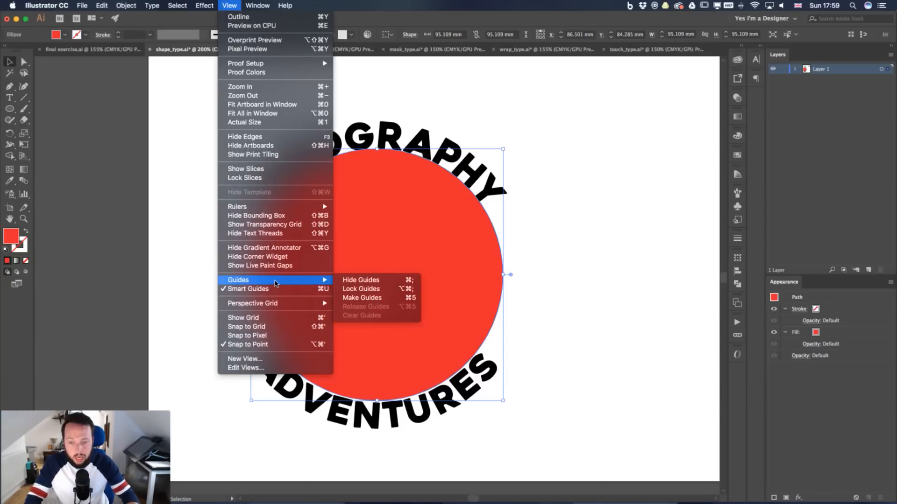
left_click(369, 298)
left_click(541, 254)
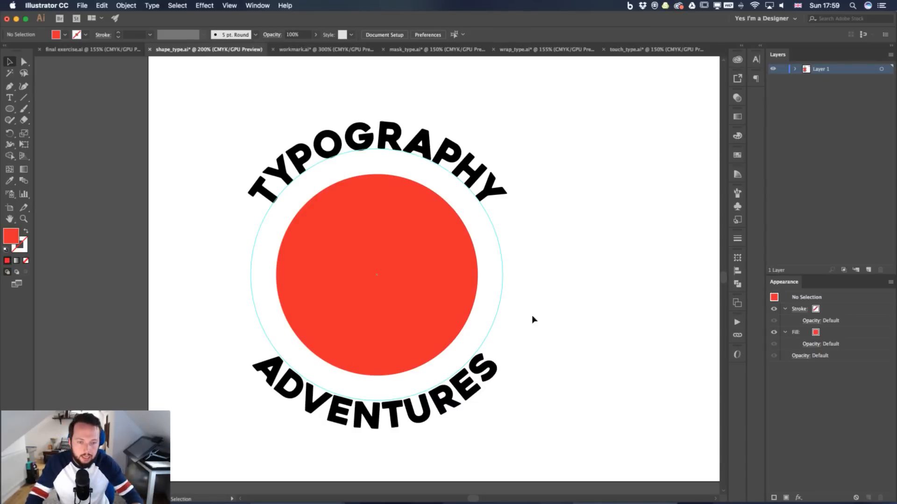
Check the circular guide and the TYPOGRAPHY and ADVENTURES type paths by selecting them in turn, and deselect everything
left_click(503, 296)
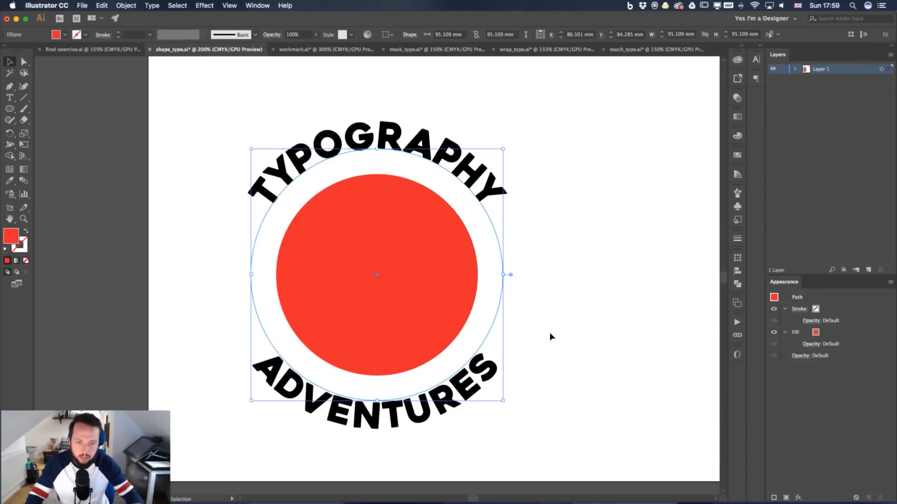
left_click(550, 332)
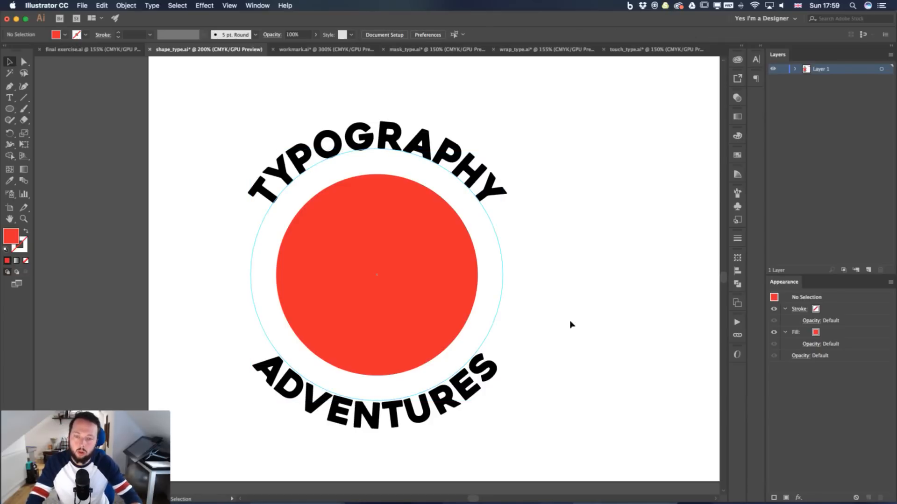
left_click(529, 272)
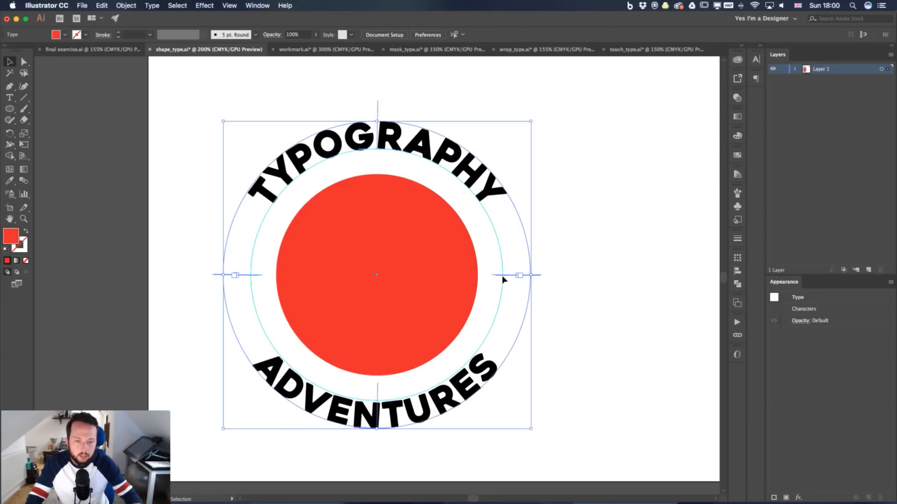
left_click(599, 284)
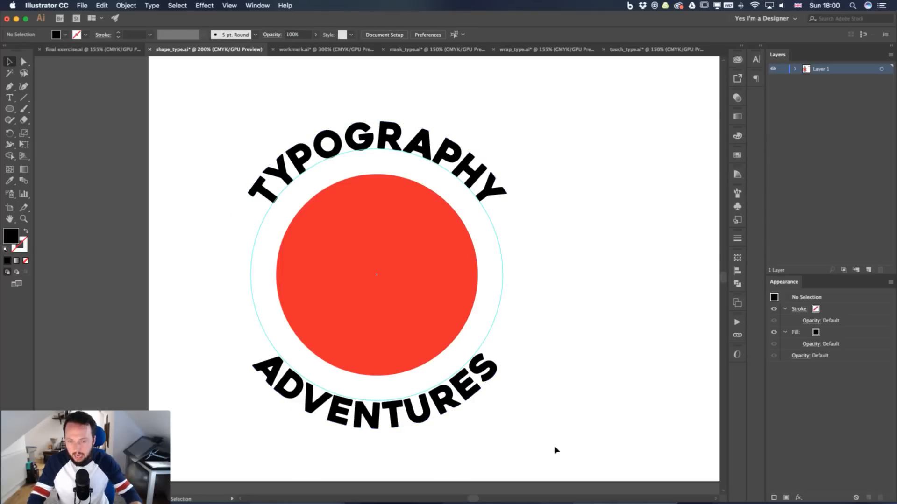
left_click(485, 388)
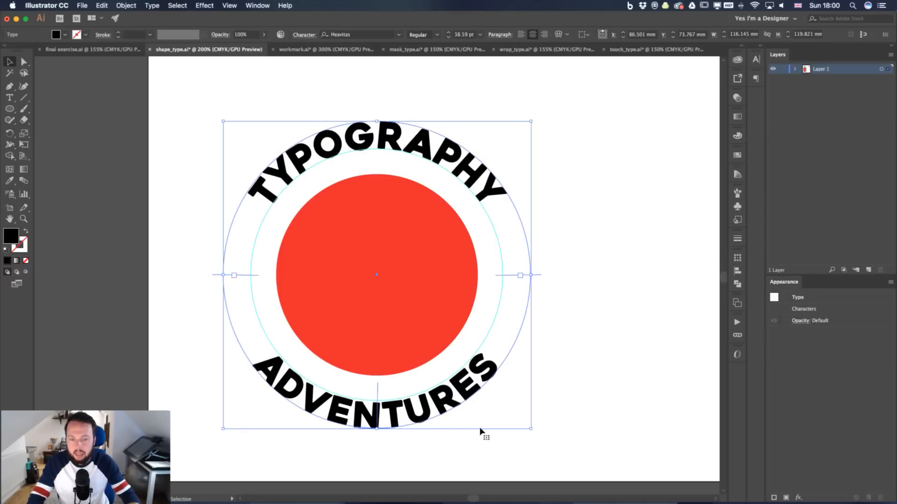
left_click(630, 390)
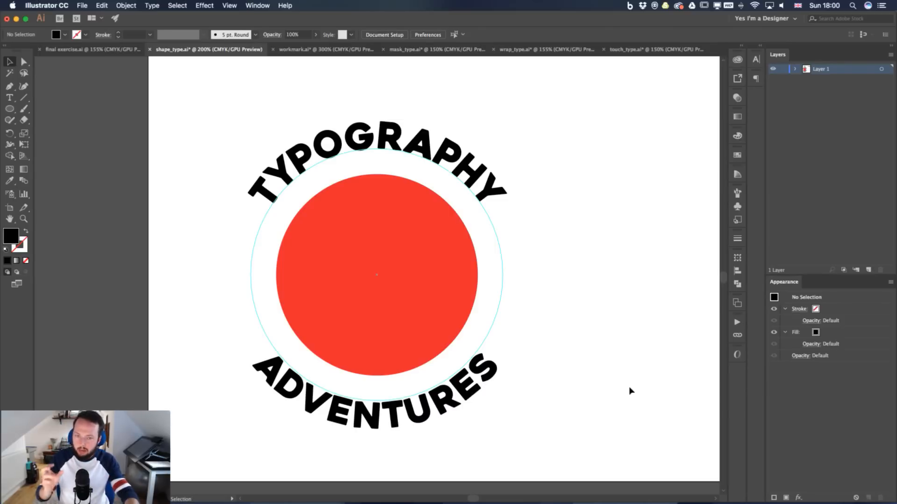
Tile all the open document windows
key("super+minus")
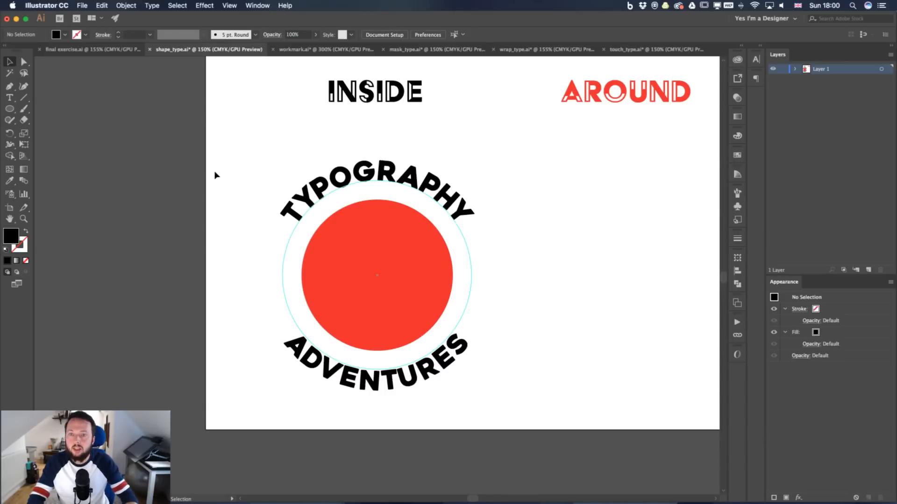
left_click(257, 6)
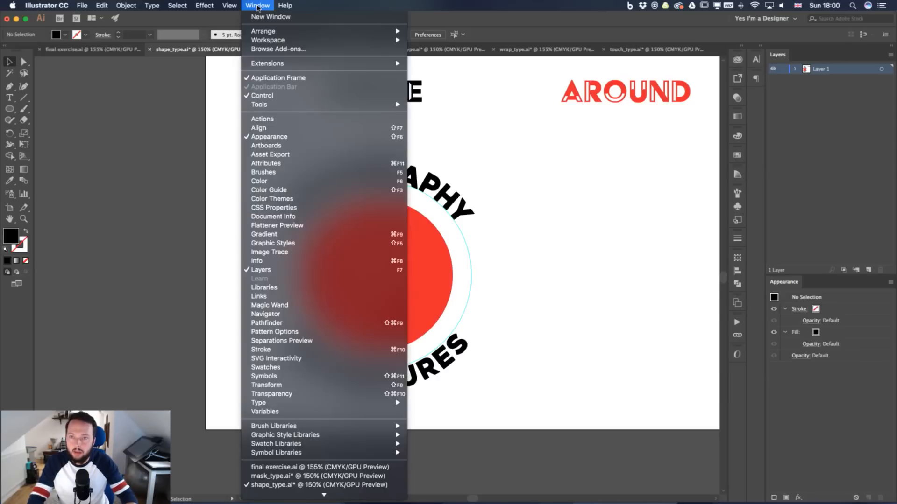
mouse_move(262, 32)
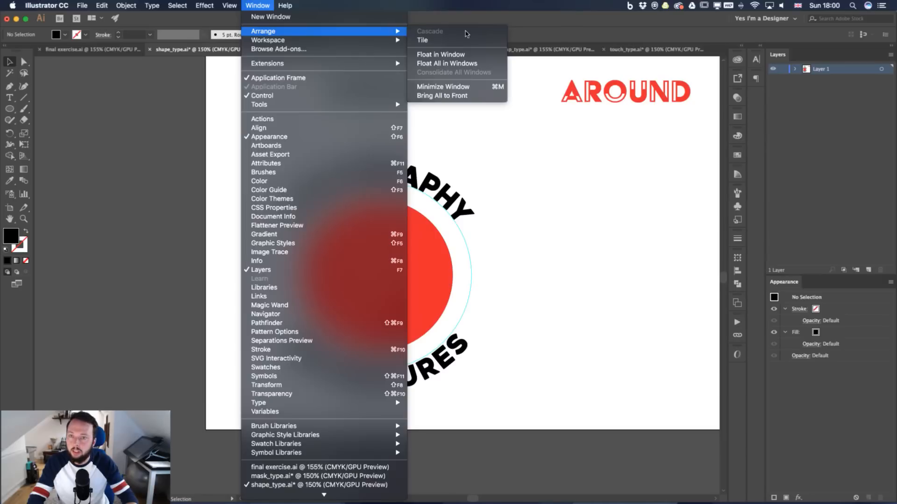
left_click(439, 41)
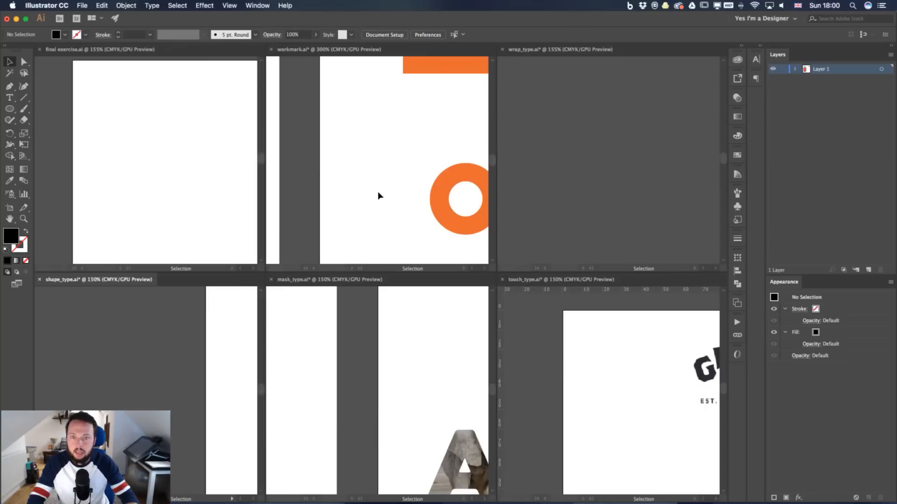
Bring the THINK and ORANGE HIVE artboards in workmark.ai and the flame badge in final exercise.ai into view
left_click(377, 185)
scroll(379, 184, "down", 5)
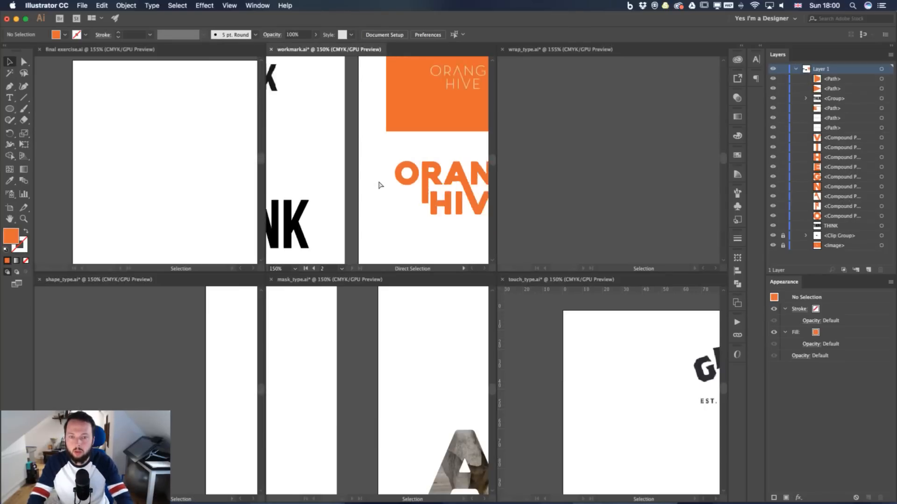
left_click(207, 172)
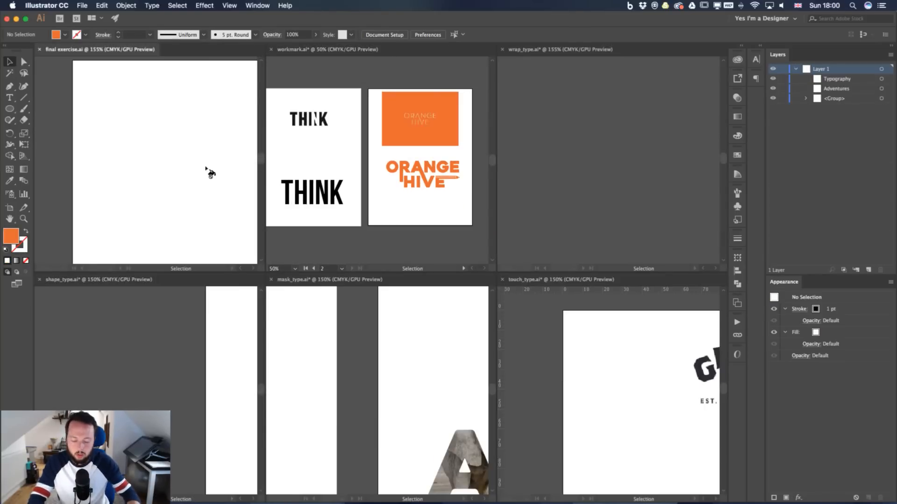
scroll(207, 170, "down", 4)
key("super+1")
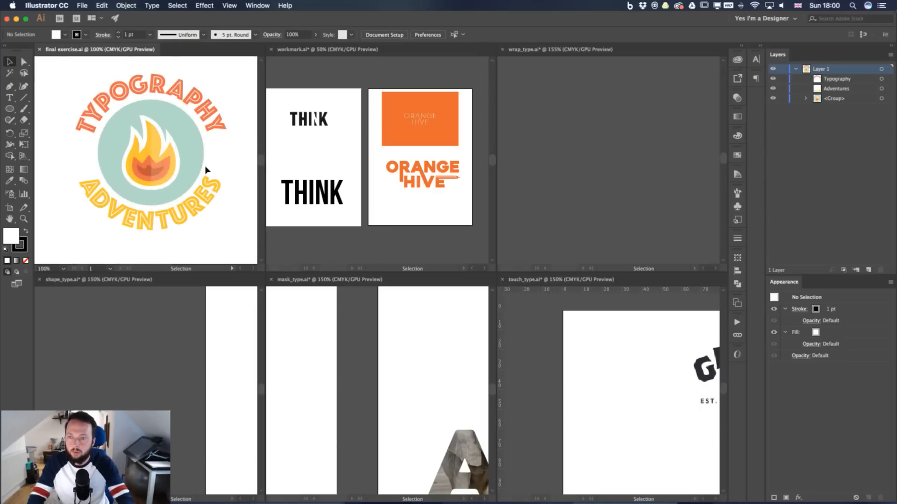
Bring the text wrapped around the Statue of Liberty in wrap_type.ai into view
left_click(638, 92)
scroll(638, 92, "down", 5)
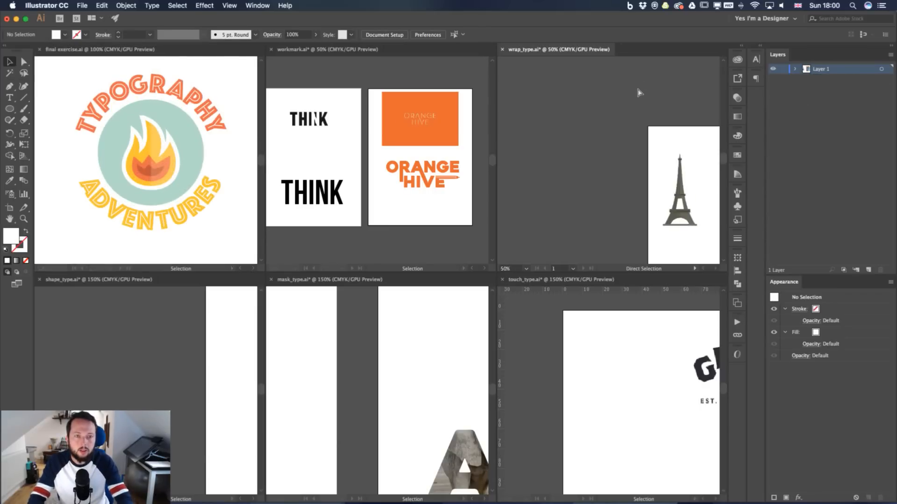
left_click_drag(656, 100, 475, 95)
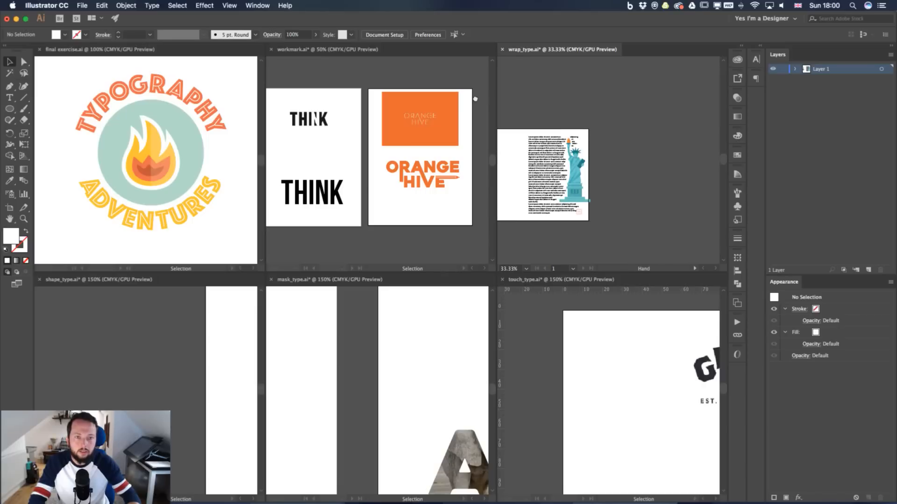
left_click_drag(517, 117, 626, 252)
left_click_drag(616, 215, 639, 123)
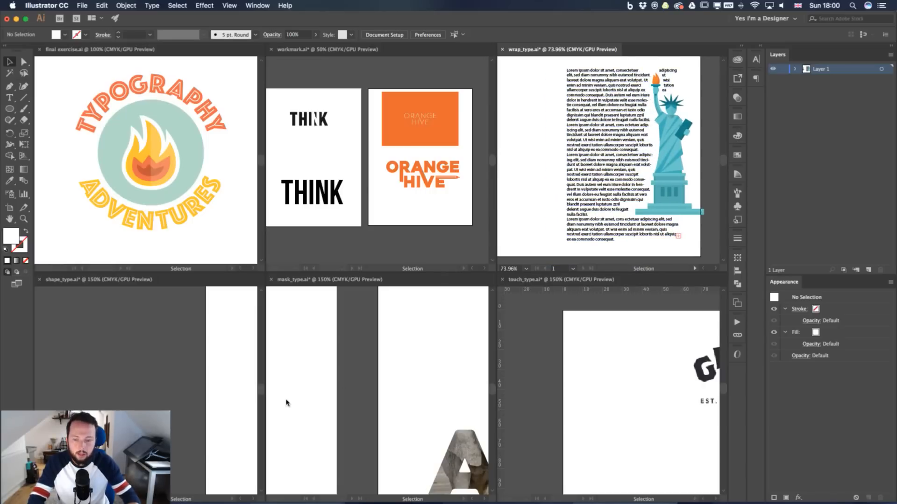
Bring the INSIDE and AROUND artboard in shape_type.ai and the AFRICA image-masked word in mask_type.ai into view
left_click(203, 360)
key("super+minus")
key("super+minus")
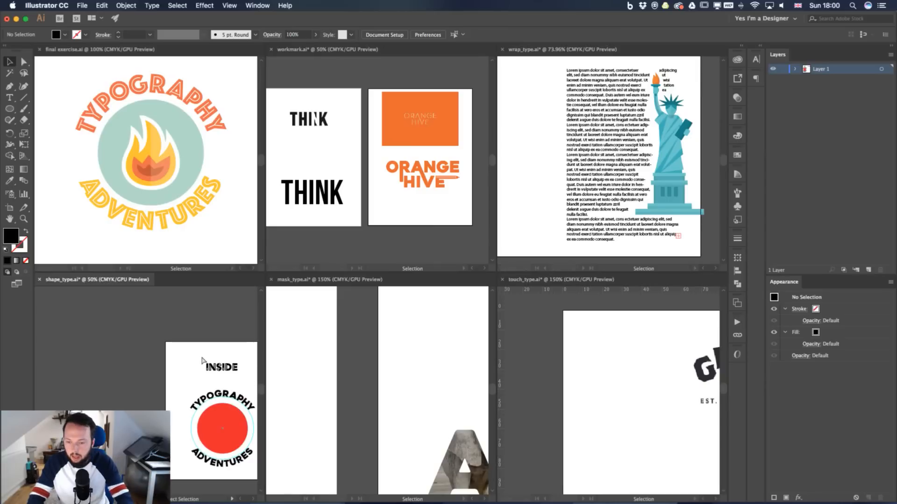
left_click_drag(202, 360, 114, 344)
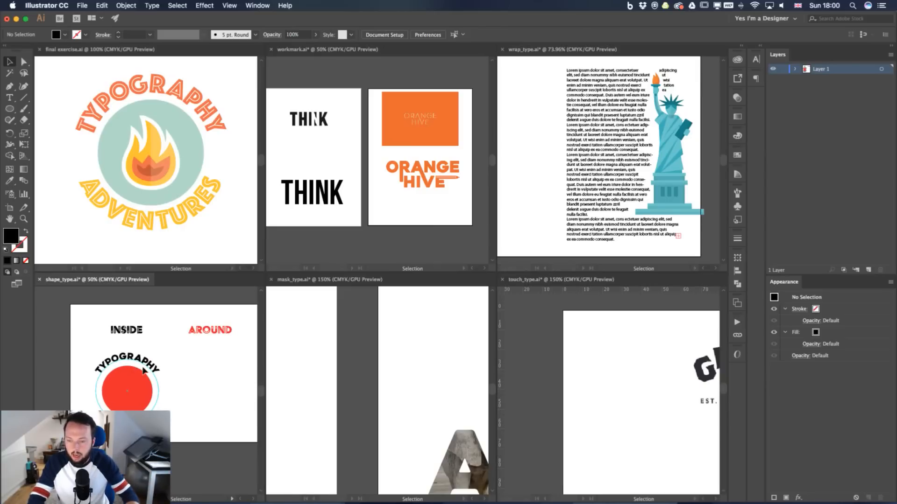
left_click(367, 371)
key("super+0")
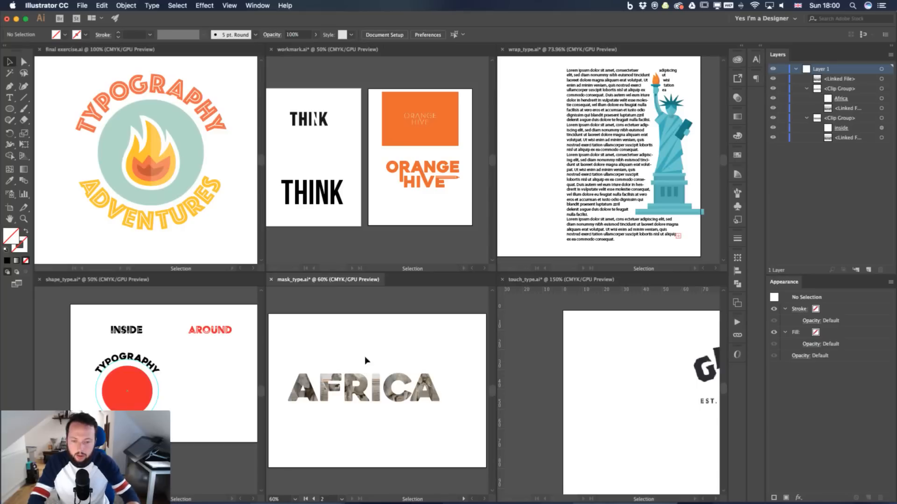
left_click_drag(285, 363, 322, 371)
Frame the Grumpy Mule and YouTube Kids logos and the touch lettering in touch_type.ai at 66.67%, removing the stray pasted red circle
left_click(663, 393)
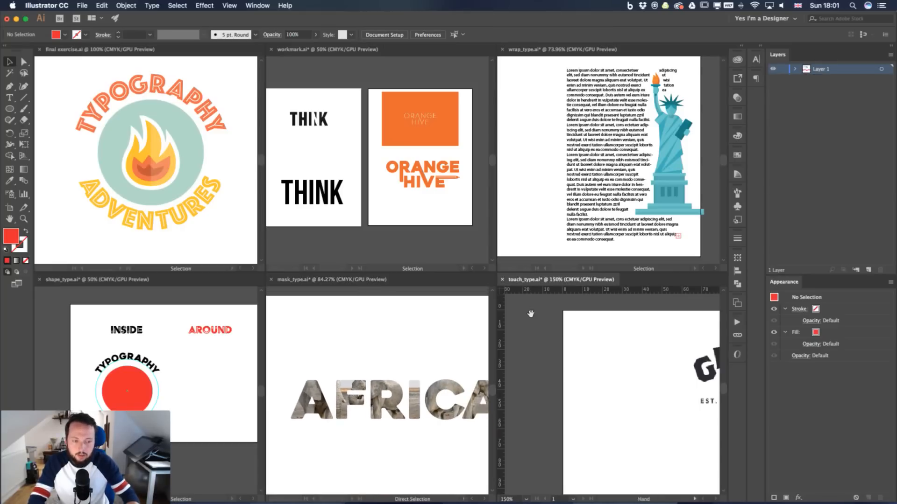
left_click_drag(660, 394, 503, 297)
key("super+minus")
key("super+minus")
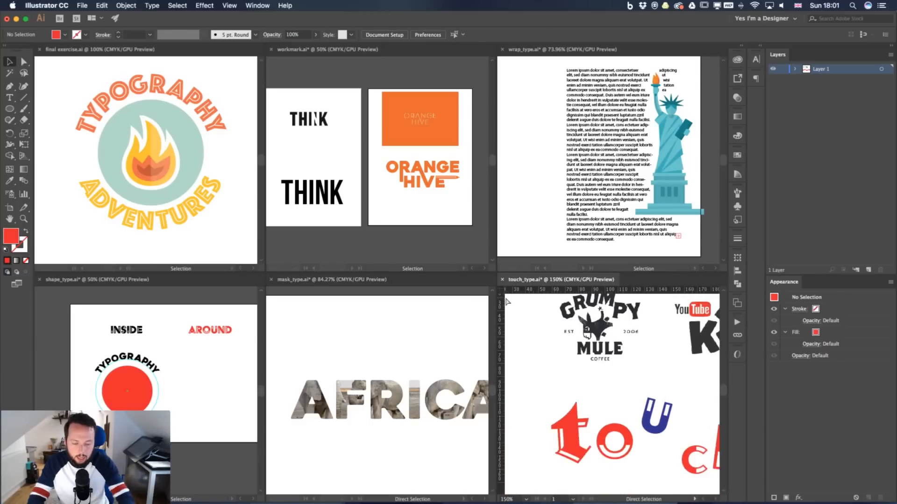
key("super+f")
key("super+minus")
key("super+plus")
key("v")
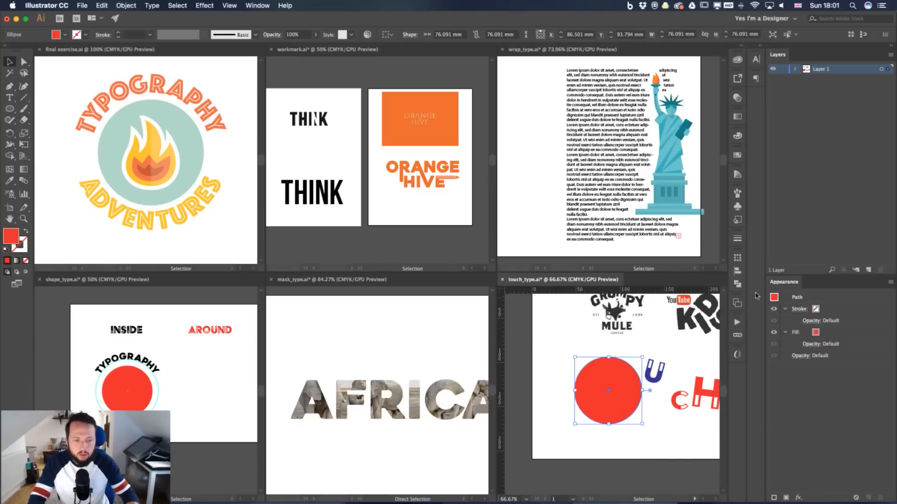
key("BackSpace")
key("h")
left_click_drag(663, 327, 627, 354)
key("v")
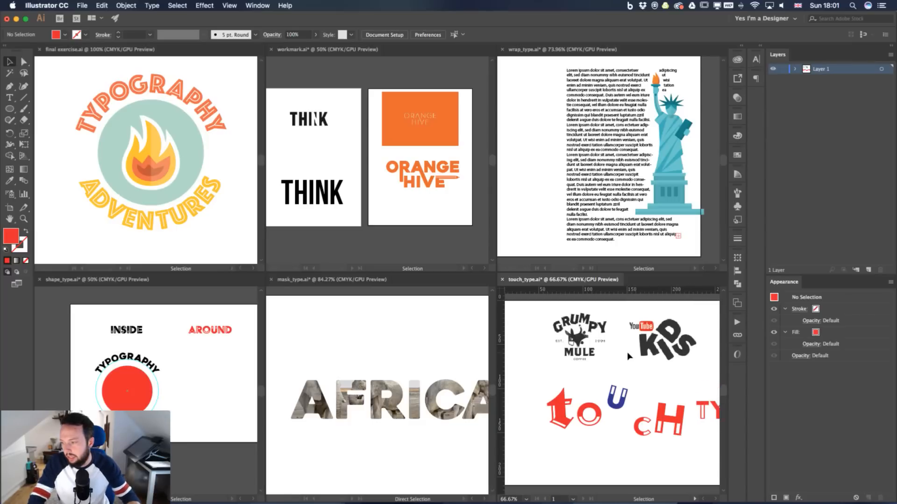
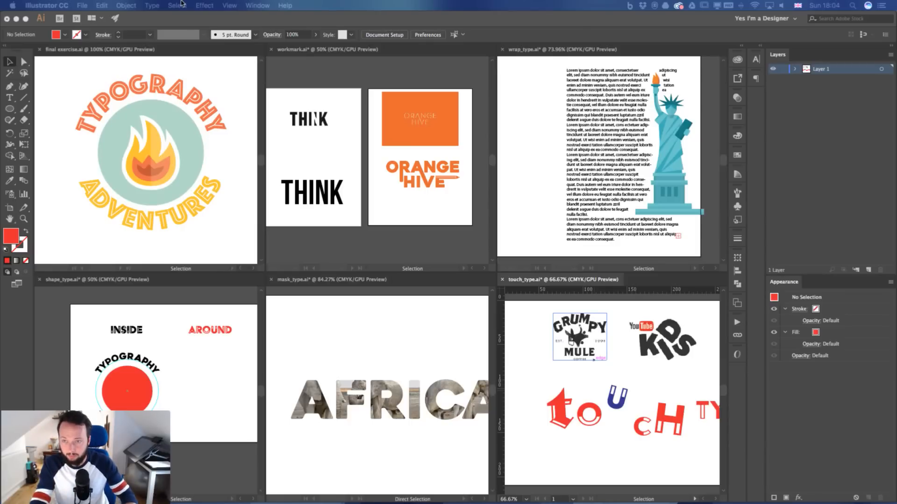
left_click(178, 5)
mouse_move(151, 7)
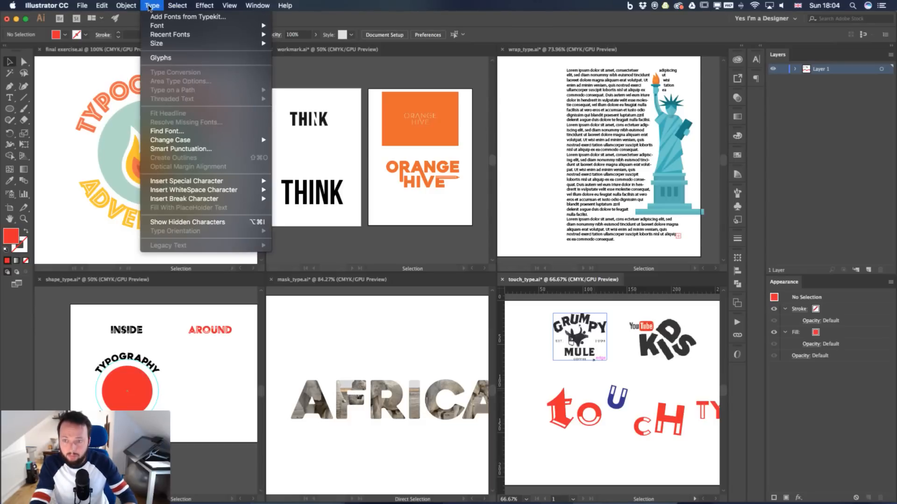
left_click(348, 277)
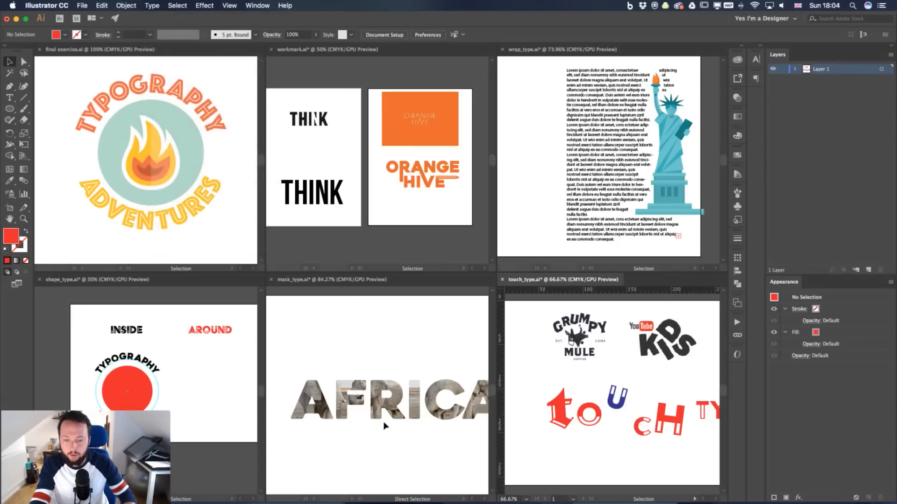
Select the image-masked AFRICA word in mask_type.ai
left_click(389, 411)
left_click(390, 407)
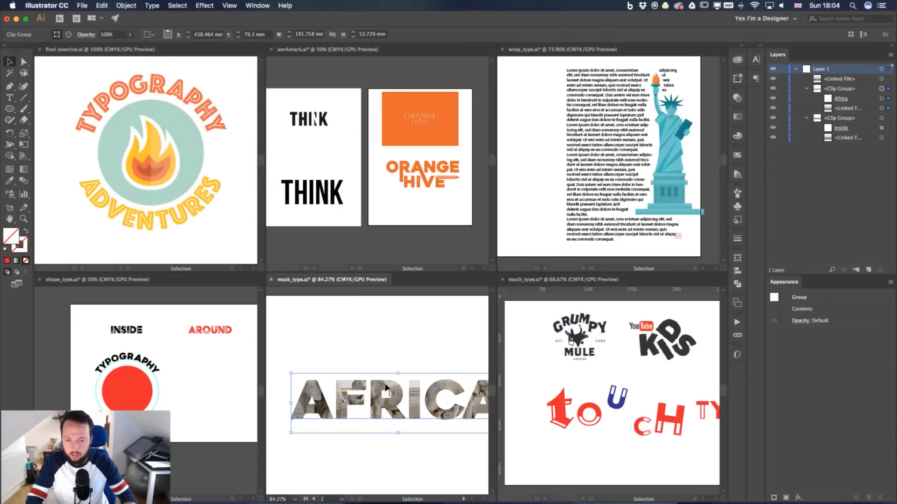
left_click(150, 6)
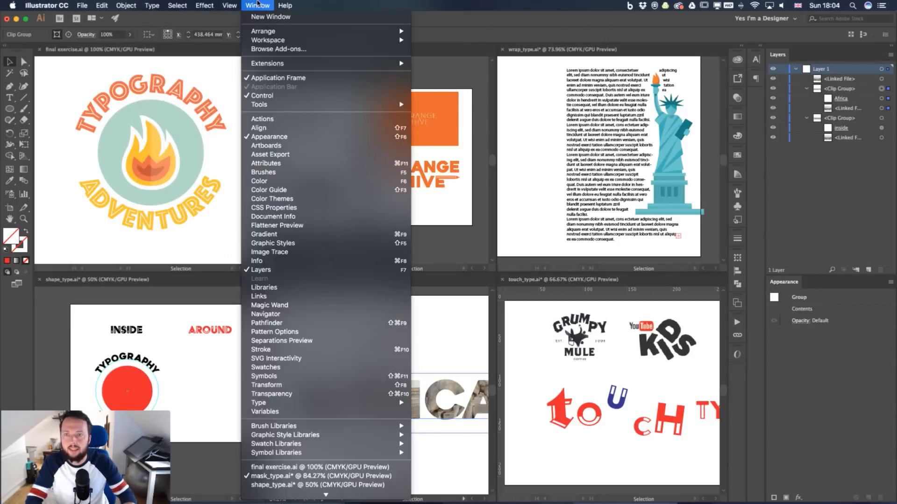
mouse_move(232, 7)
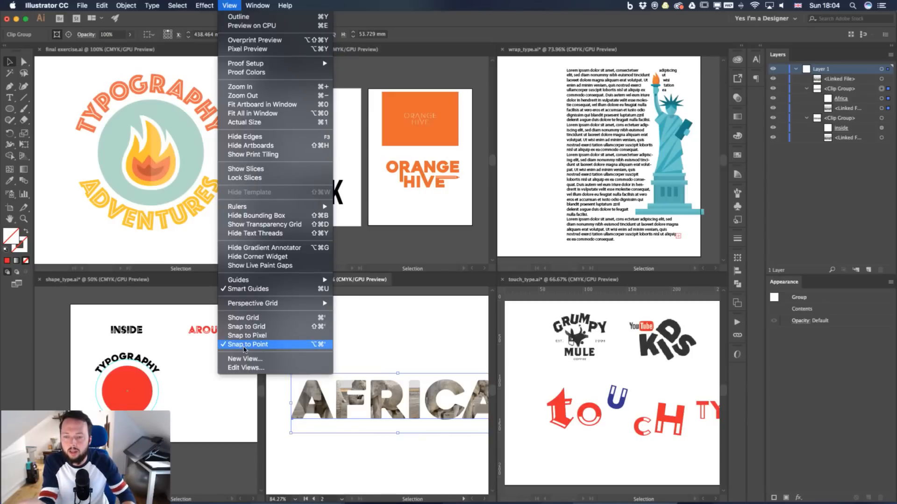
mouse_move(262, 280)
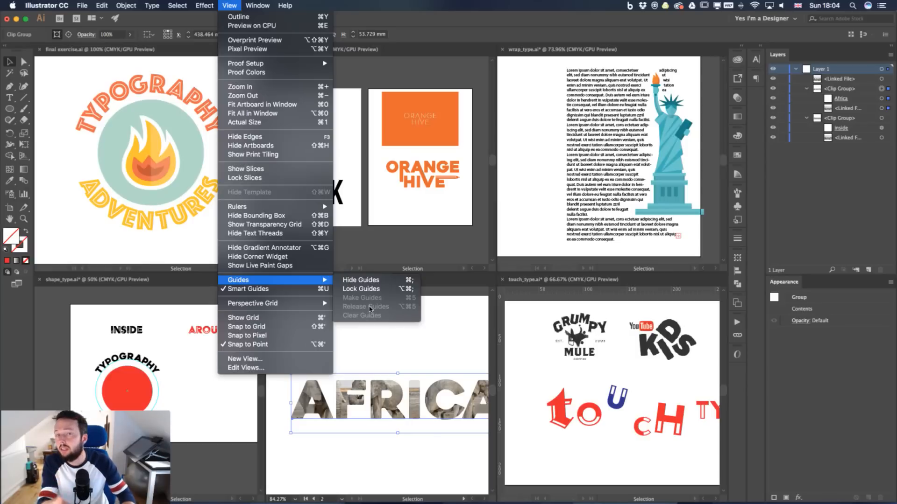
left_click(440, 361)
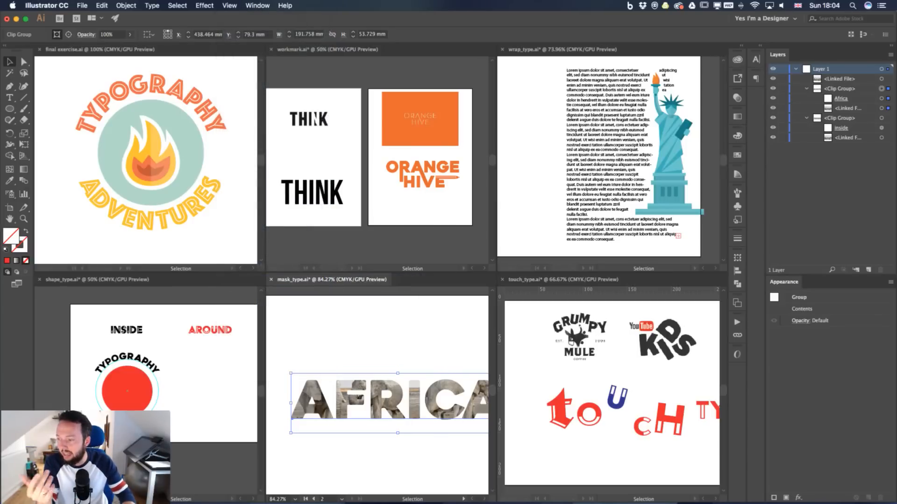